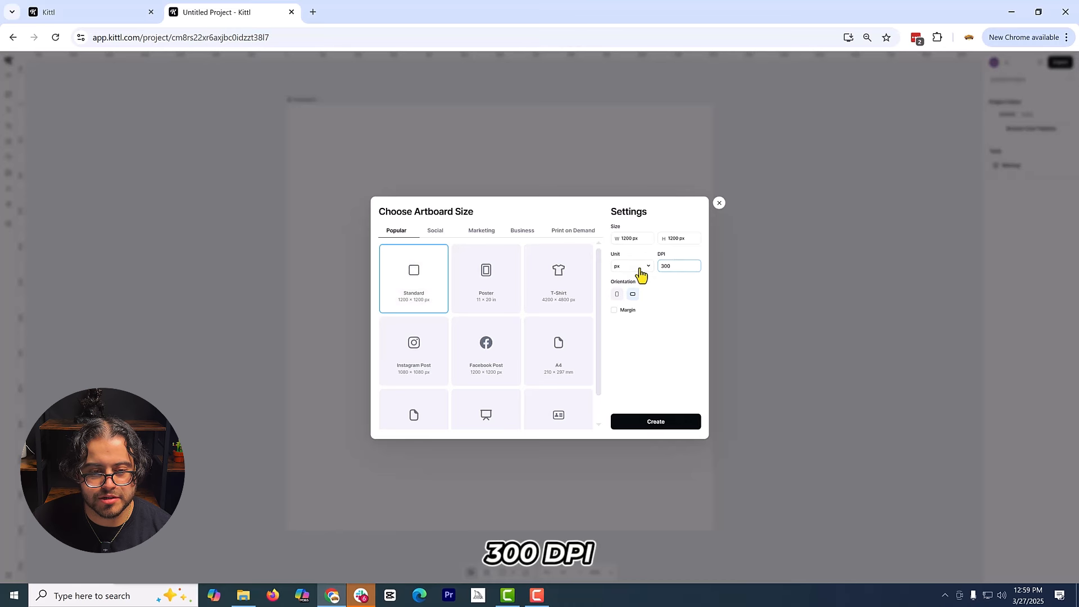
- Set the artboard's unit to inches and its size to 20 by 20 in, and create the artboard
left_click(638, 268)
left_click(636, 289)
left_click(634, 292)
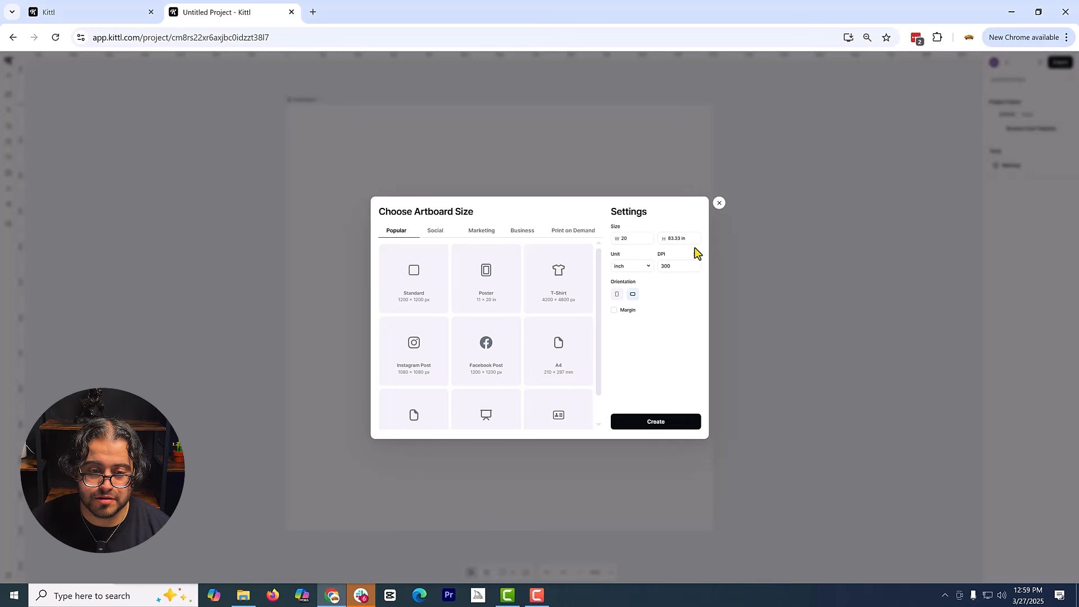
left_click(687, 240)
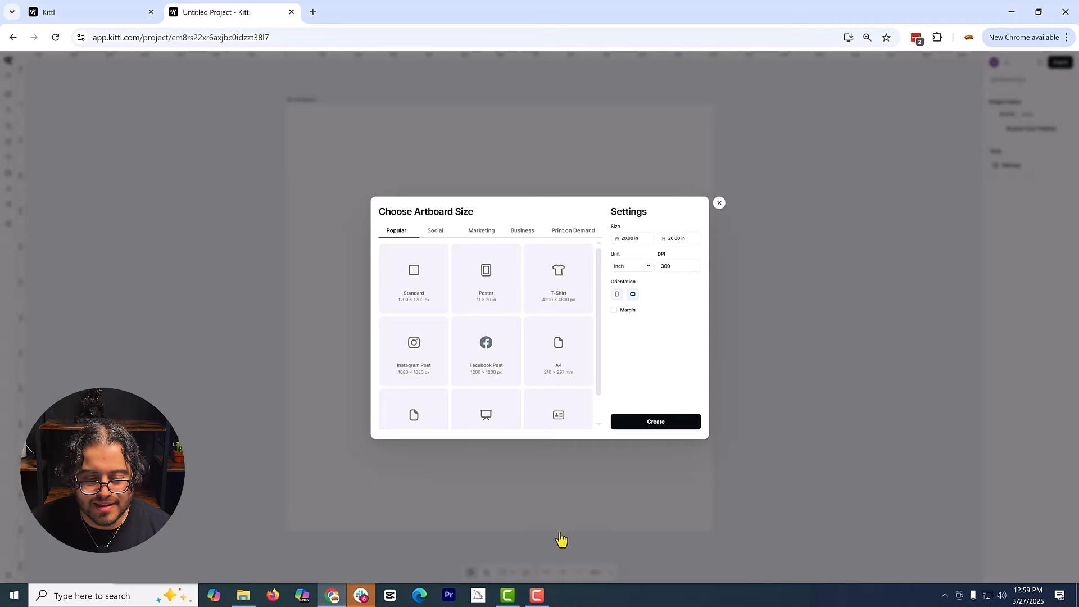
left_click(637, 423)
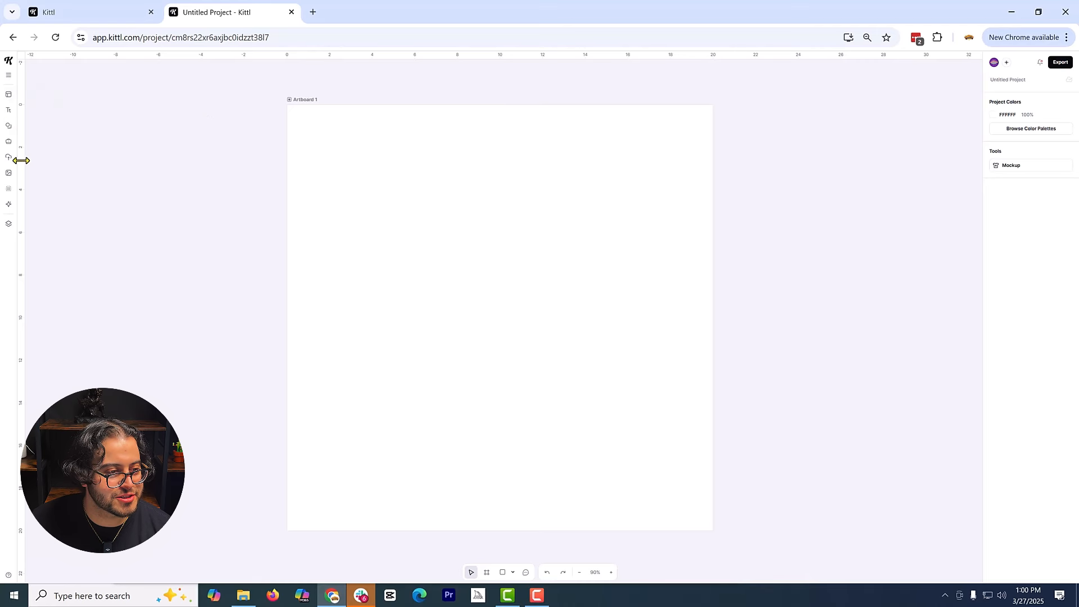
- Search the illustration elements for "shark"
left_click(8, 130)
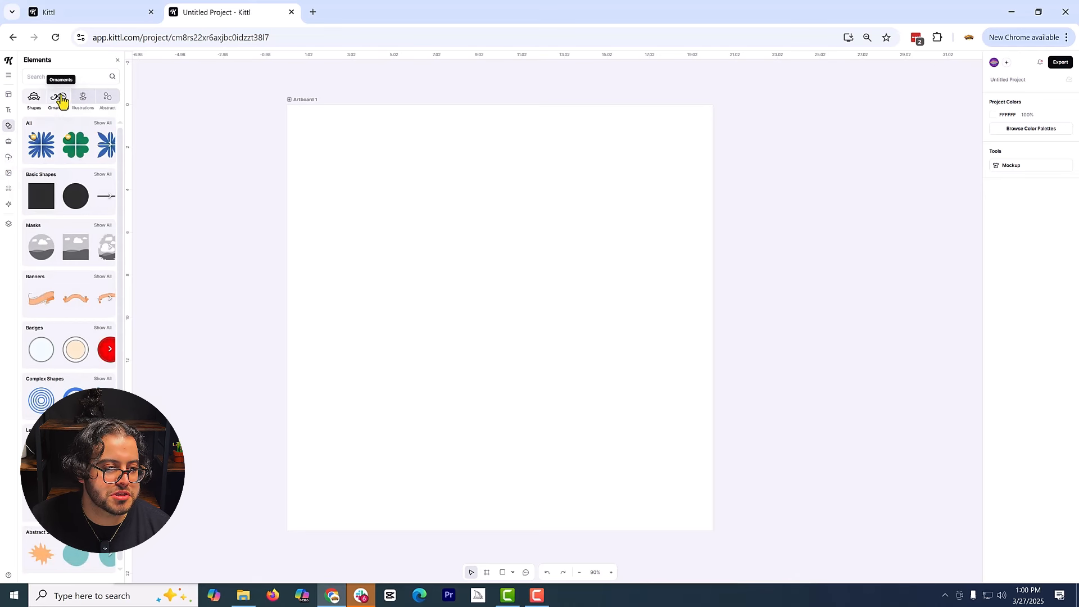
left_click(81, 99)
left_click(79, 75)
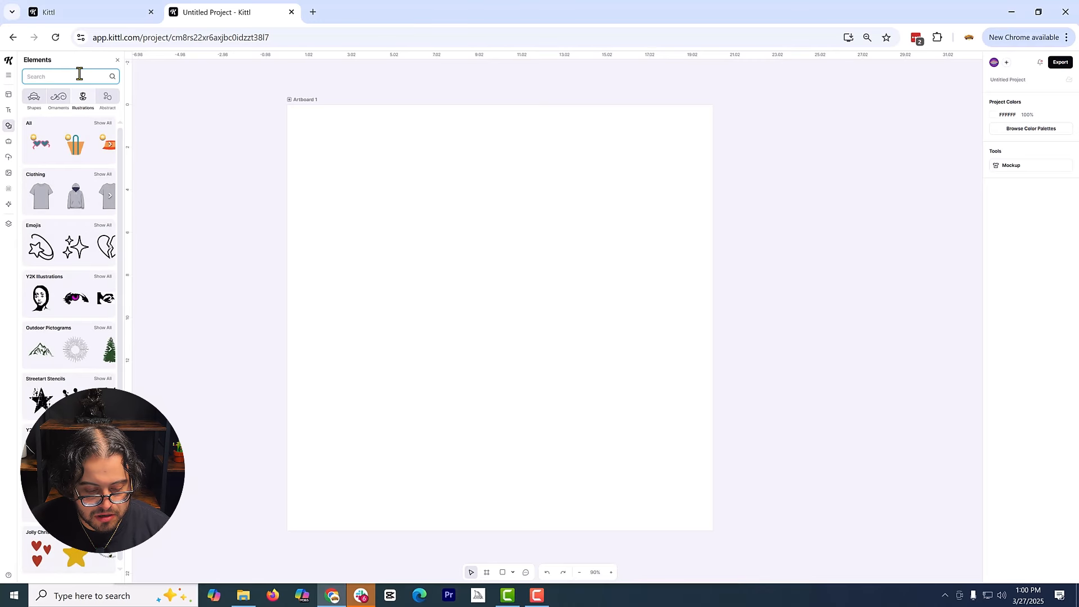
type("shark")
key("Return")
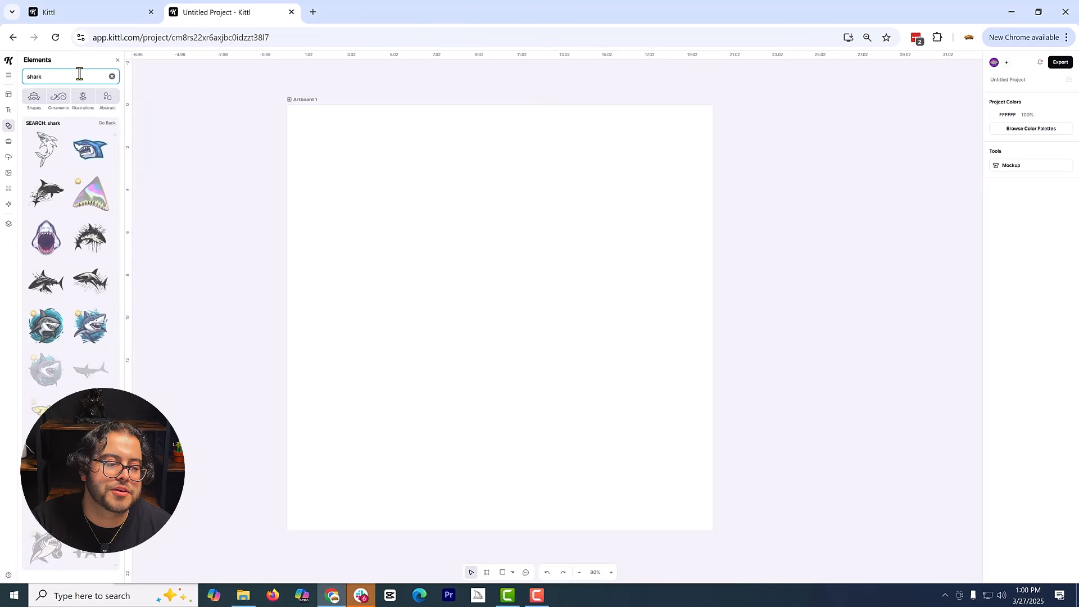
- Add the blue open-mouthed shark illustration to the artboard and enlarge it to about 16.11 in square, nearly filling the canvas
scroll(53, 263, "down", 5)
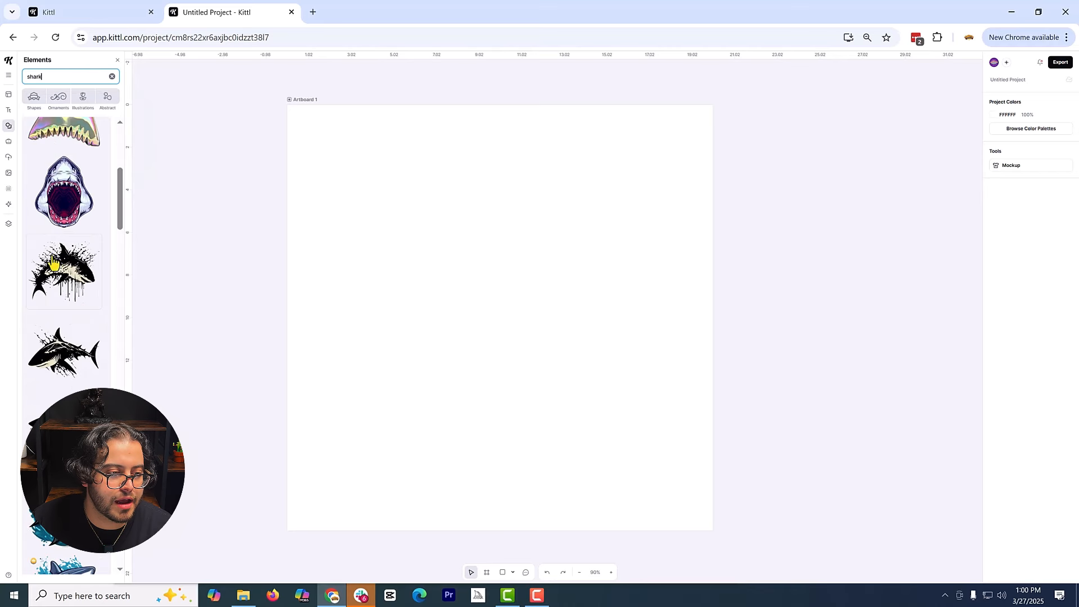
scroll(53, 263, "down", 5)
scroll(70, 320, "down", 5)
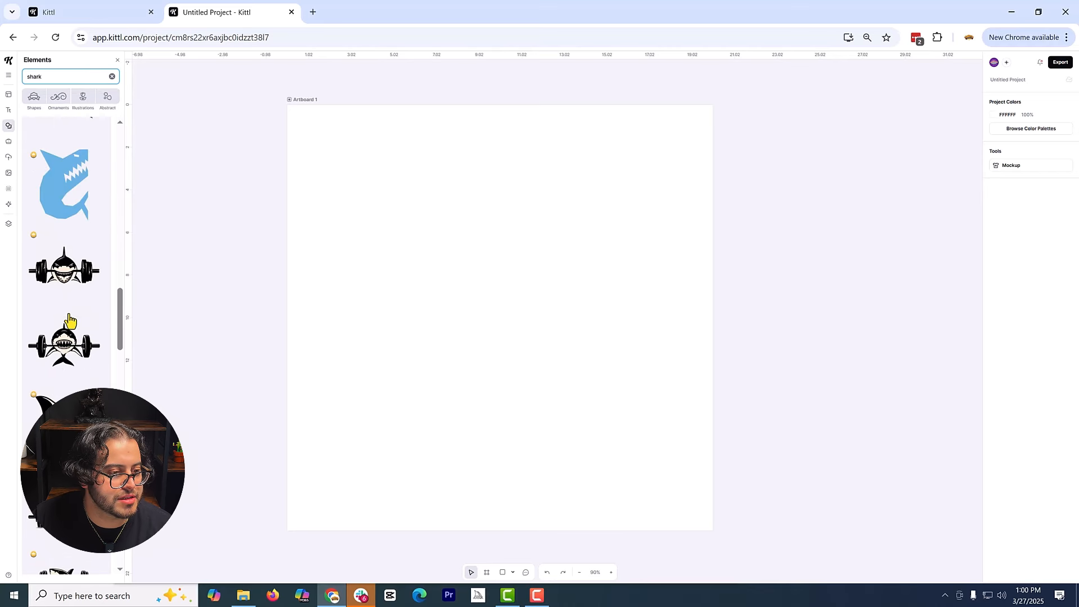
scroll(70, 321, "down", 5)
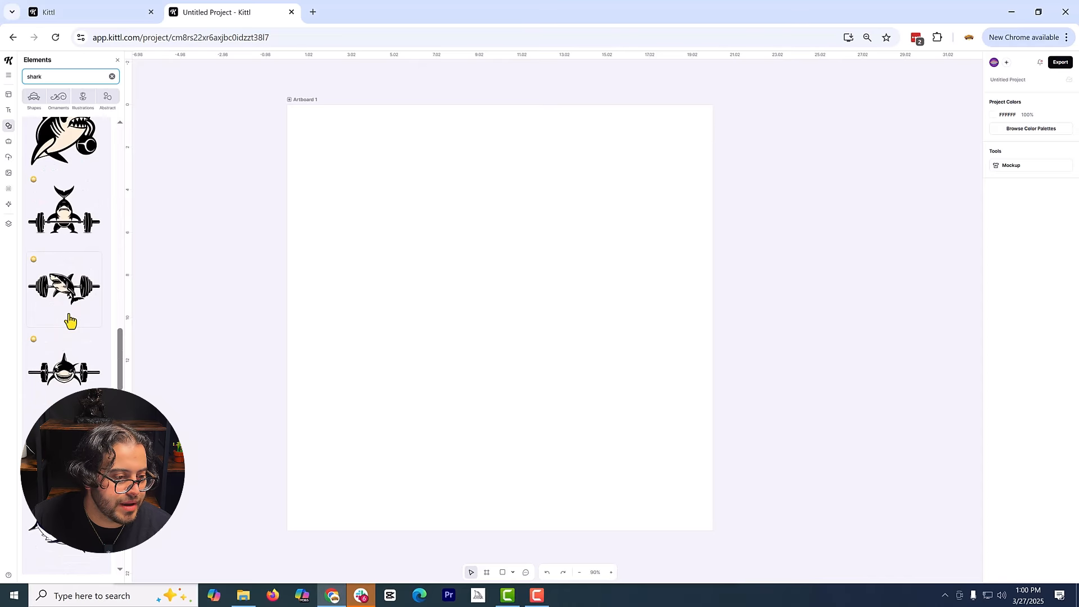
scroll(70, 321, "down", 10)
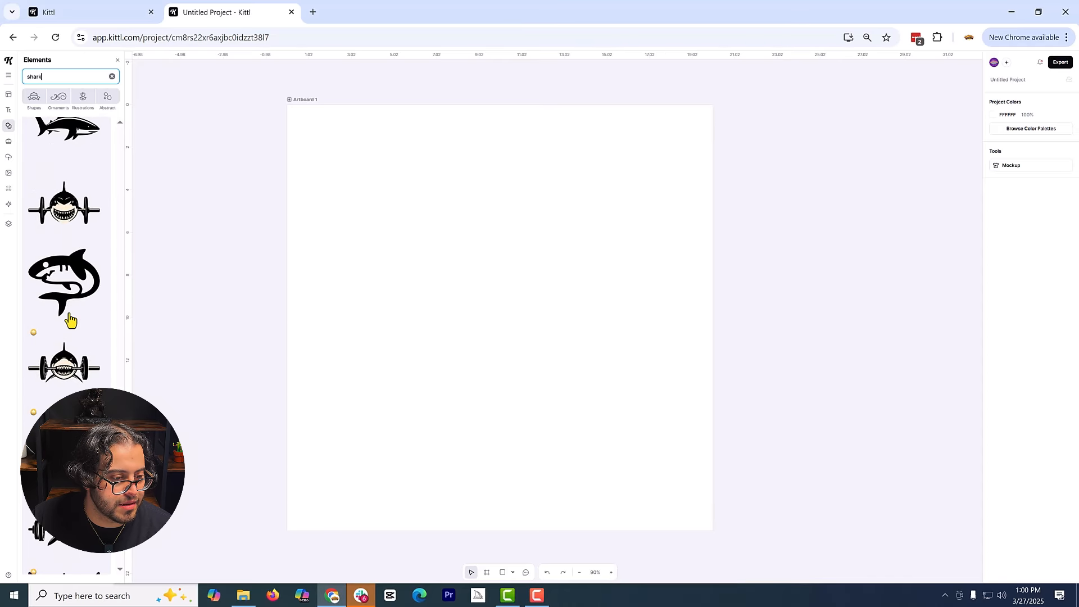
scroll(70, 321, "down", 10)
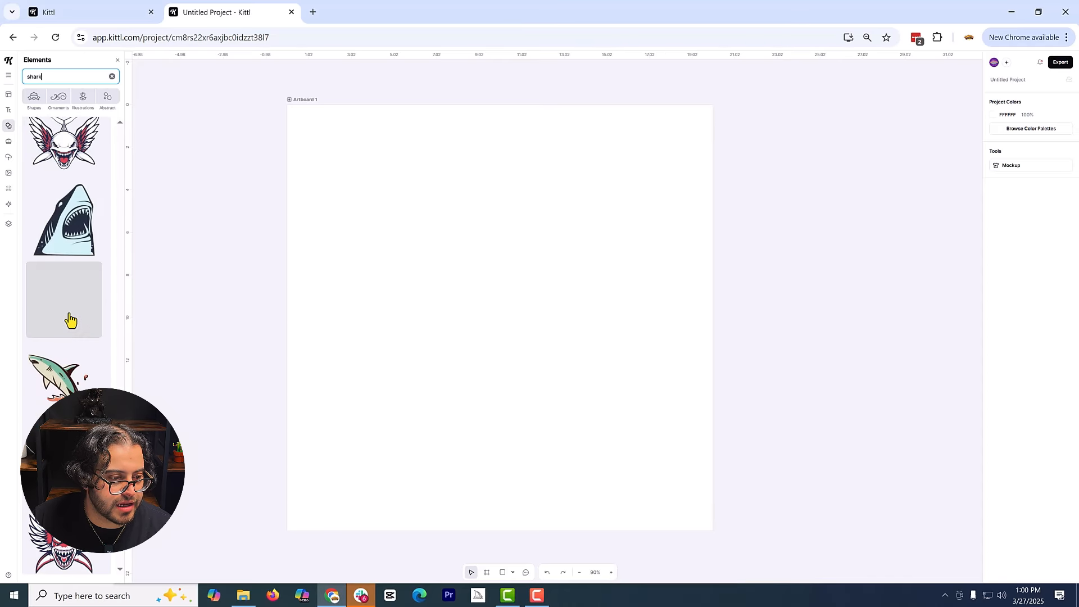
scroll(70, 321, "down", 4)
scroll(66, 325, "down", 10)
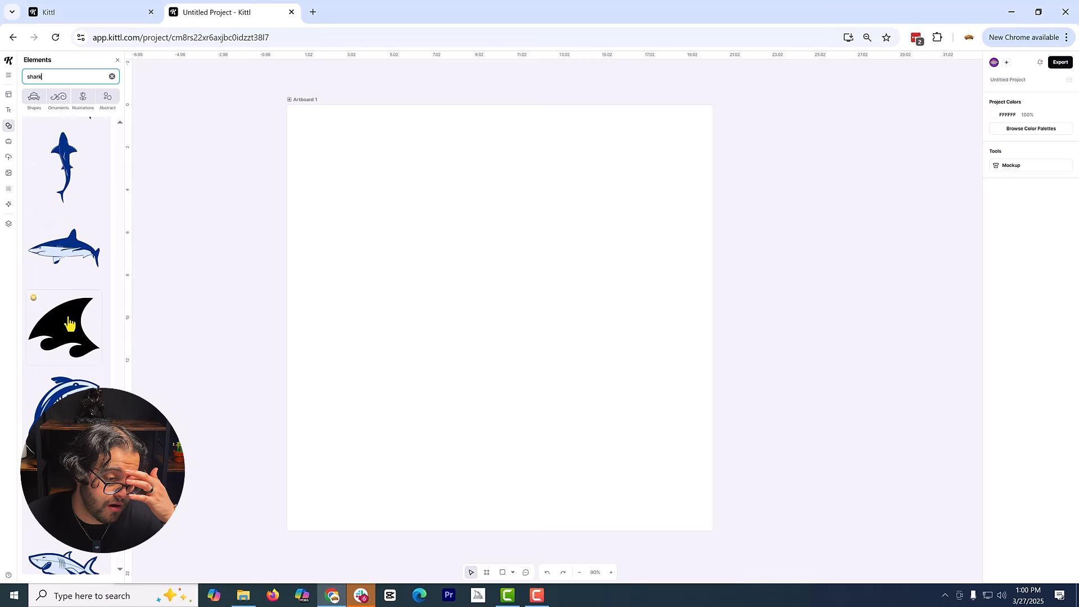
scroll(65, 317, "down", 1)
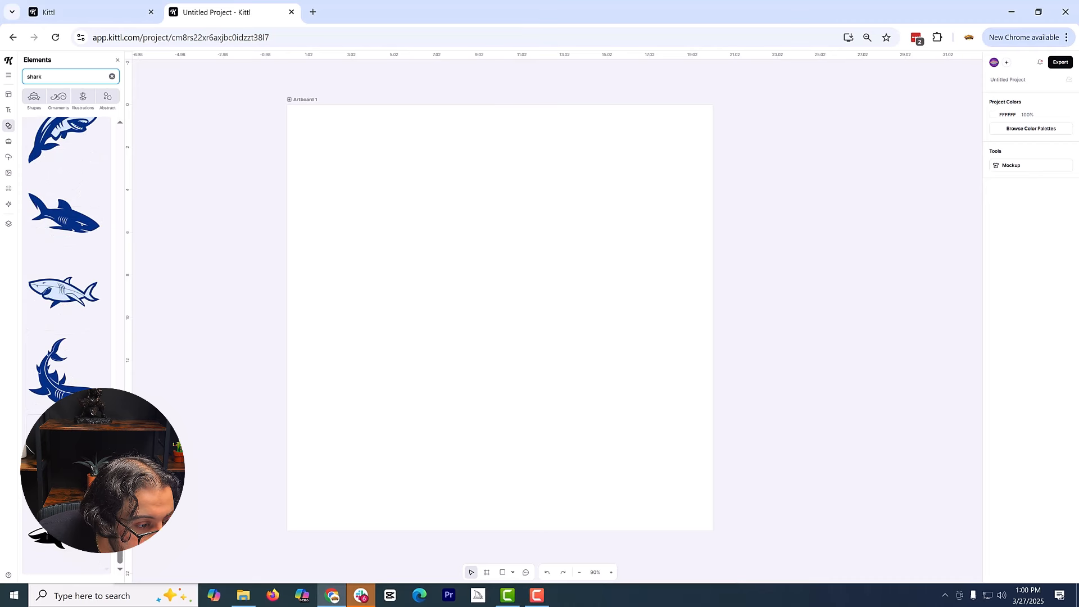
scroll(60, 335, "down", 10)
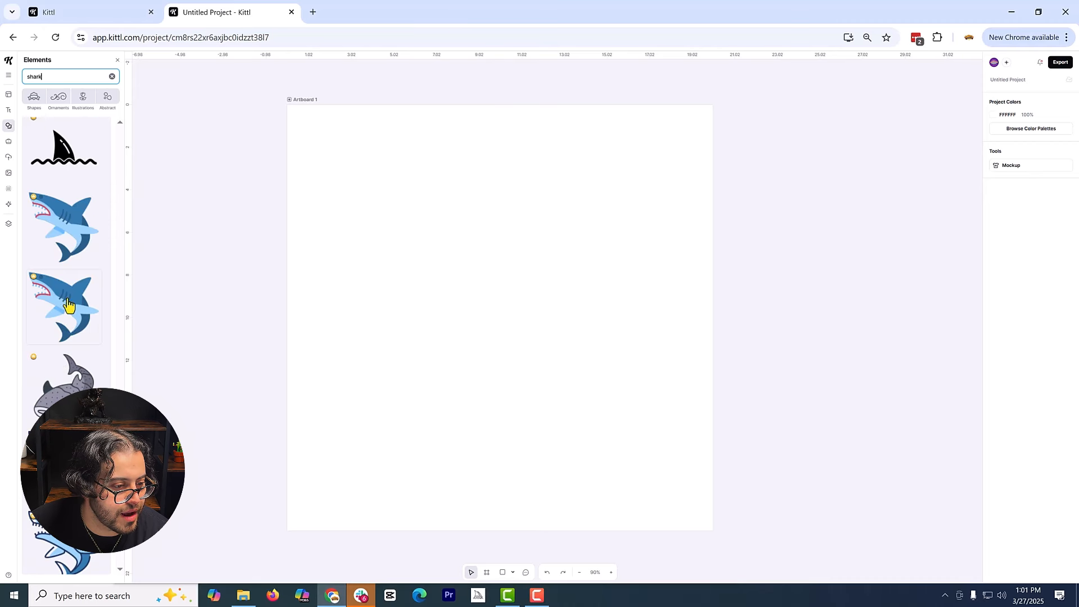
left_click(68, 306)
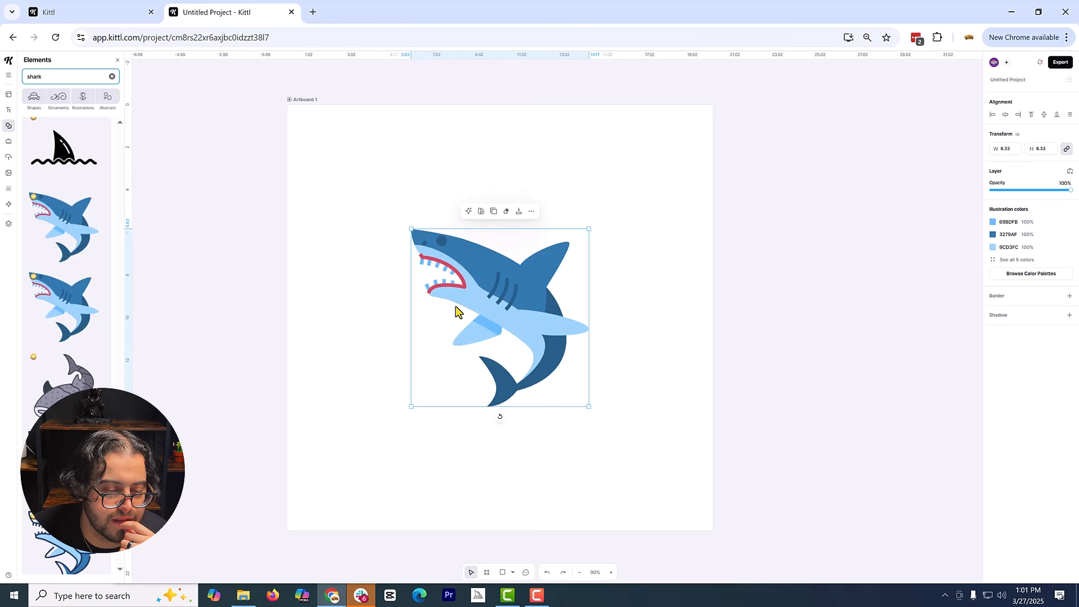
left_click_drag(531, 284, 448, 185)
left_click_drag(504, 308, 681, 488)
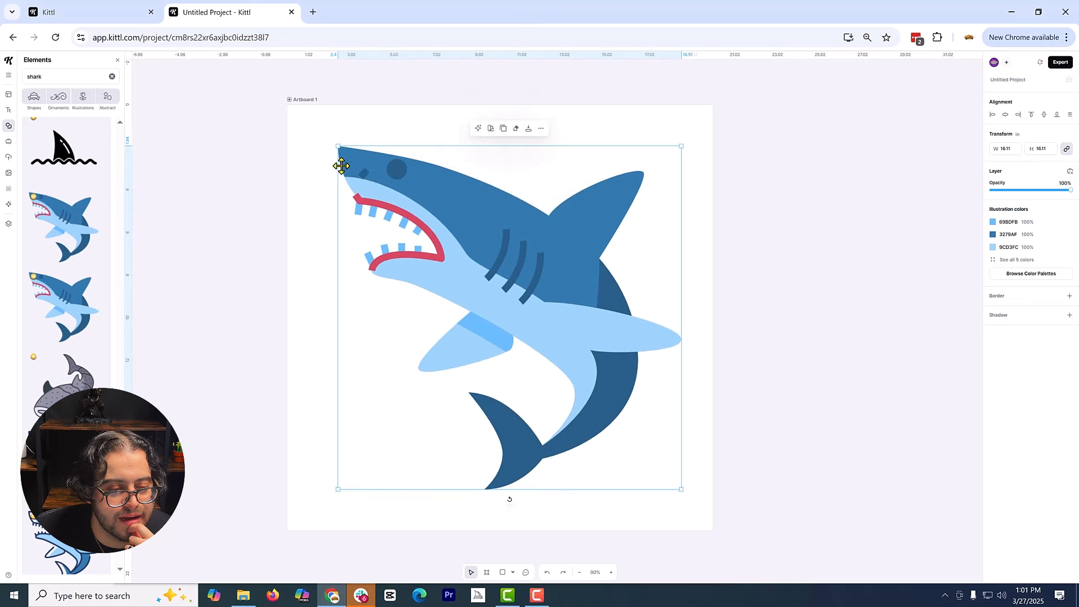
- Add a headline text object reading "S" in Bebas Neue to the artboard
left_click(8, 110)
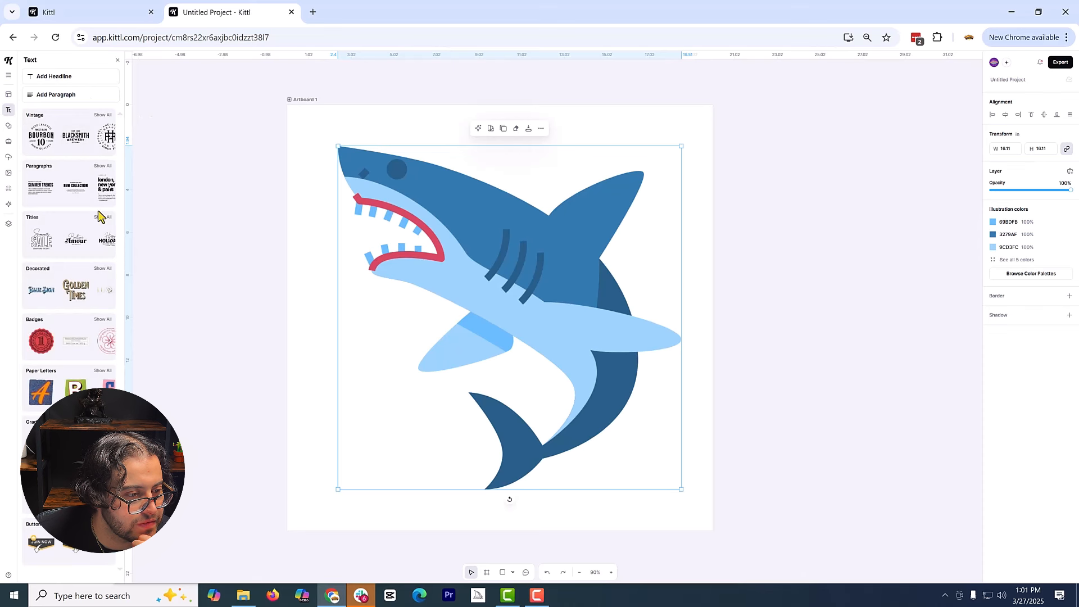
left_click(105, 168)
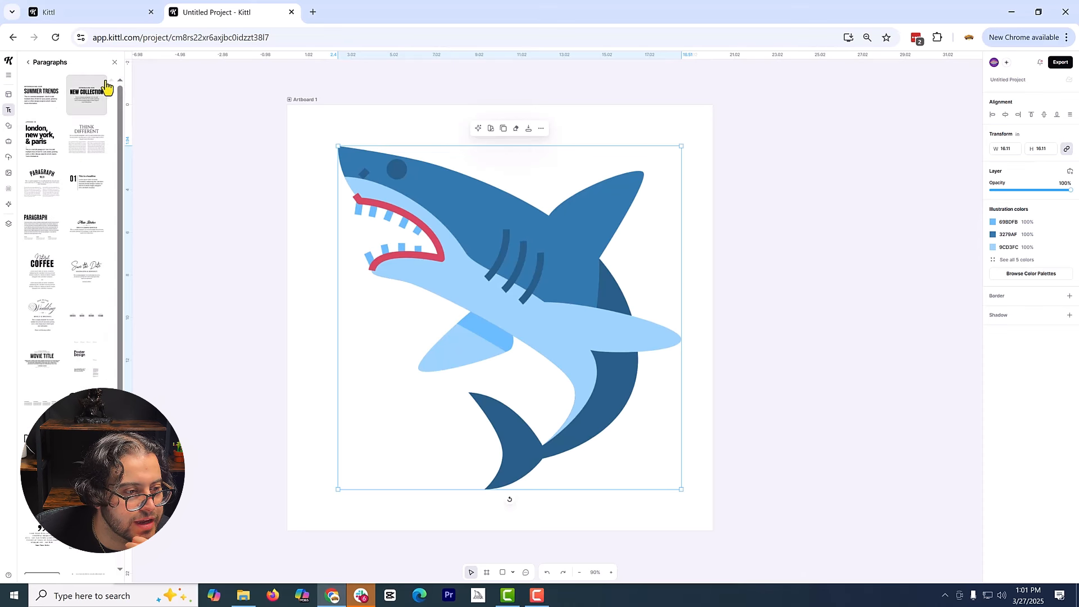
left_click(28, 65)
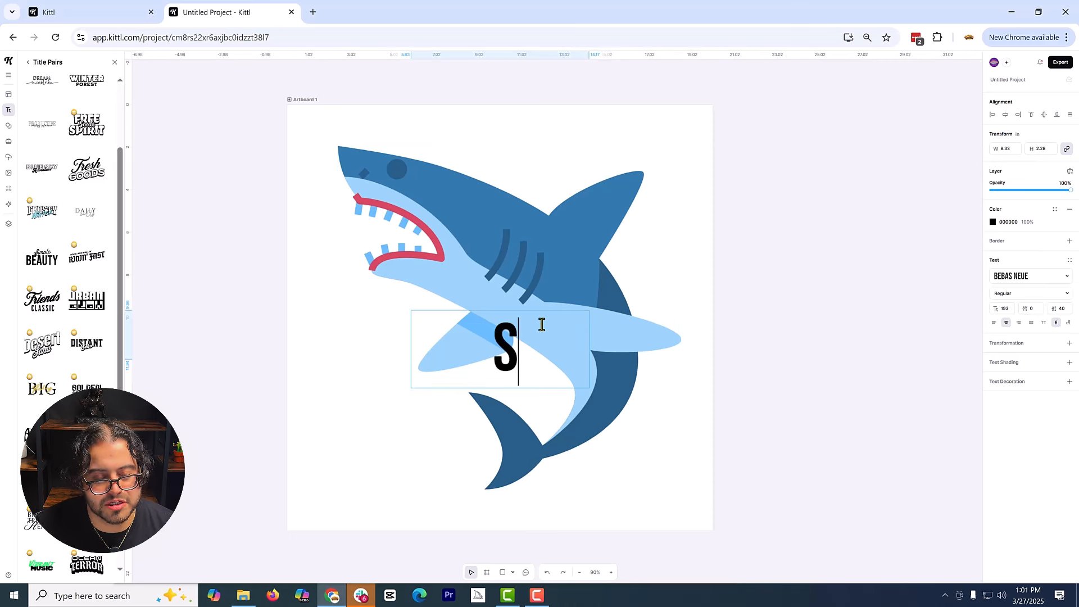
key("Escape")
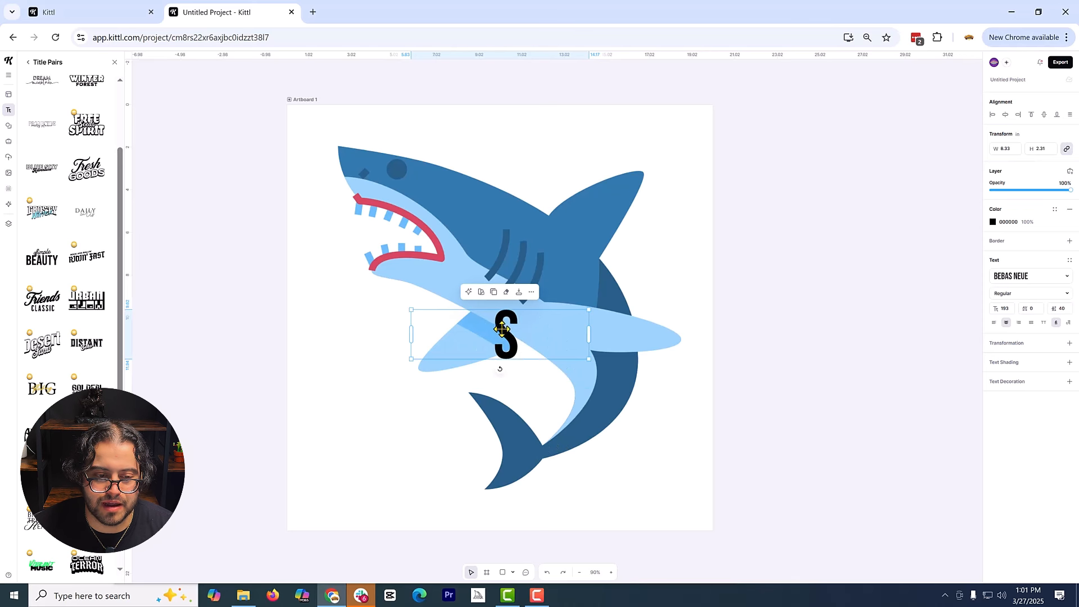
- Enlarge the S text box to about 21.60 by 5.99 in and place the letter over the shark's body behind its mouth
left_click_drag(502, 329, 490, 255)
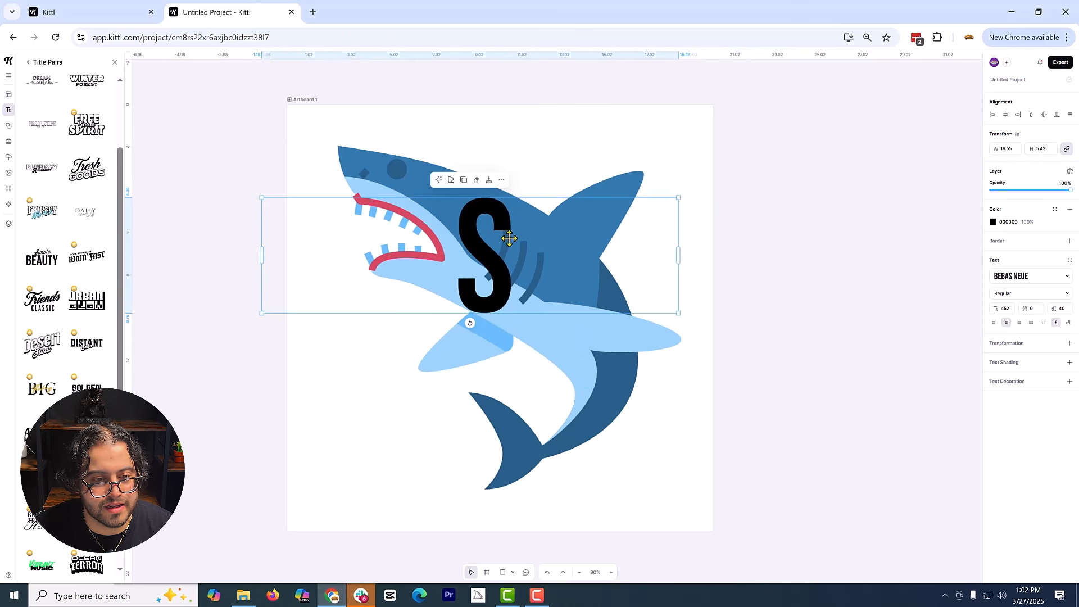
mouse_move(677, 197)
left_mouse_down()
mouse_move(700, 175)
mouse_move(686, 197)
left_mouse_up()
left_click_drag(503, 250, 488, 249)
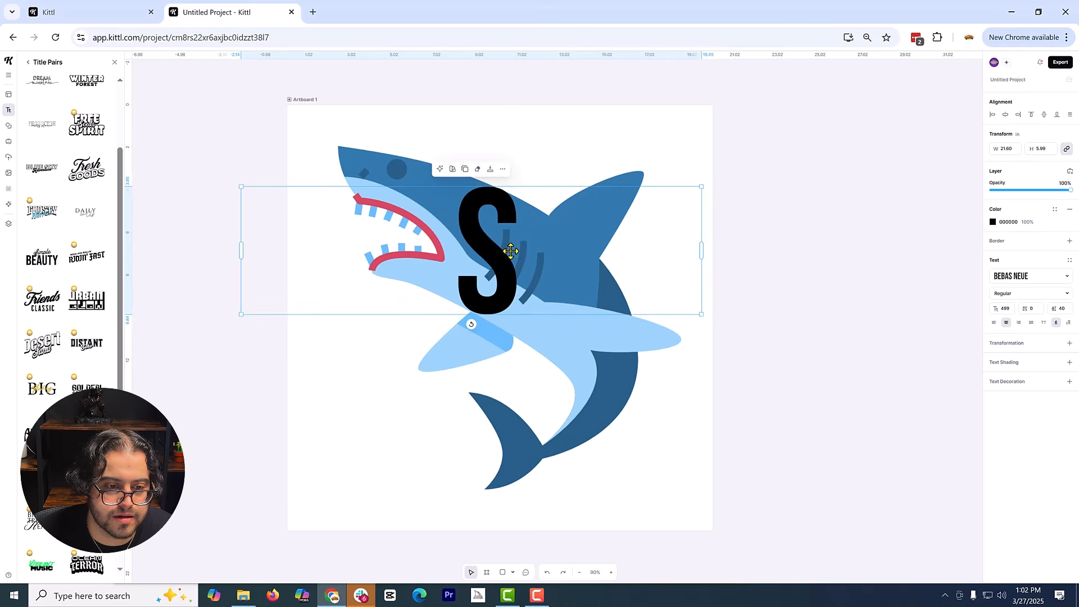
- Duplicate the S, offset the copy along the shark's body towards the tail, and change its text to "H"
left_click(464, 170)
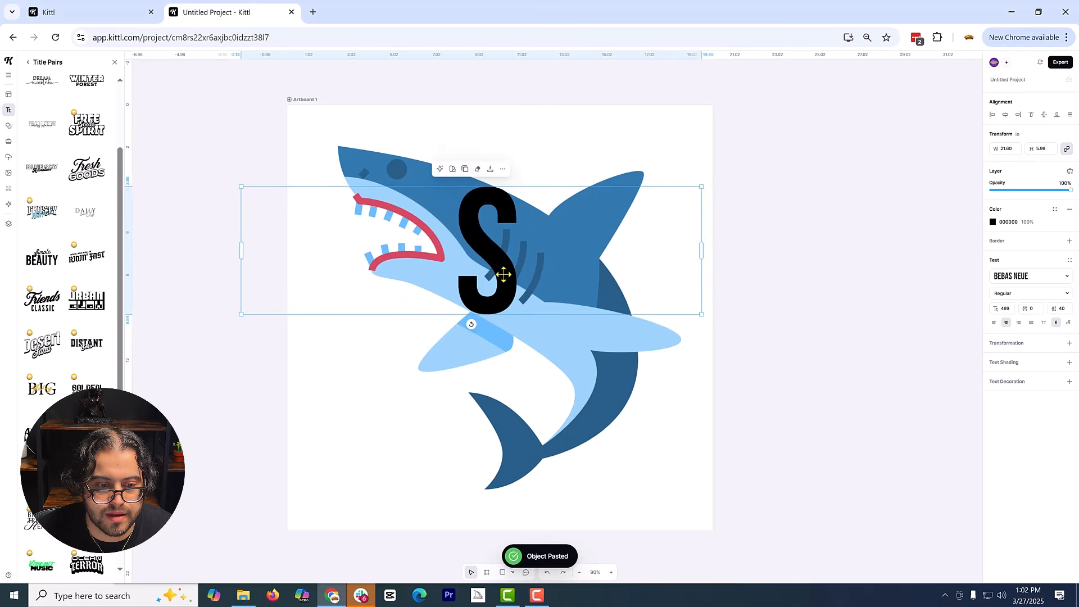
left_click_drag(503, 274, 593, 298)
double_click(590, 298)
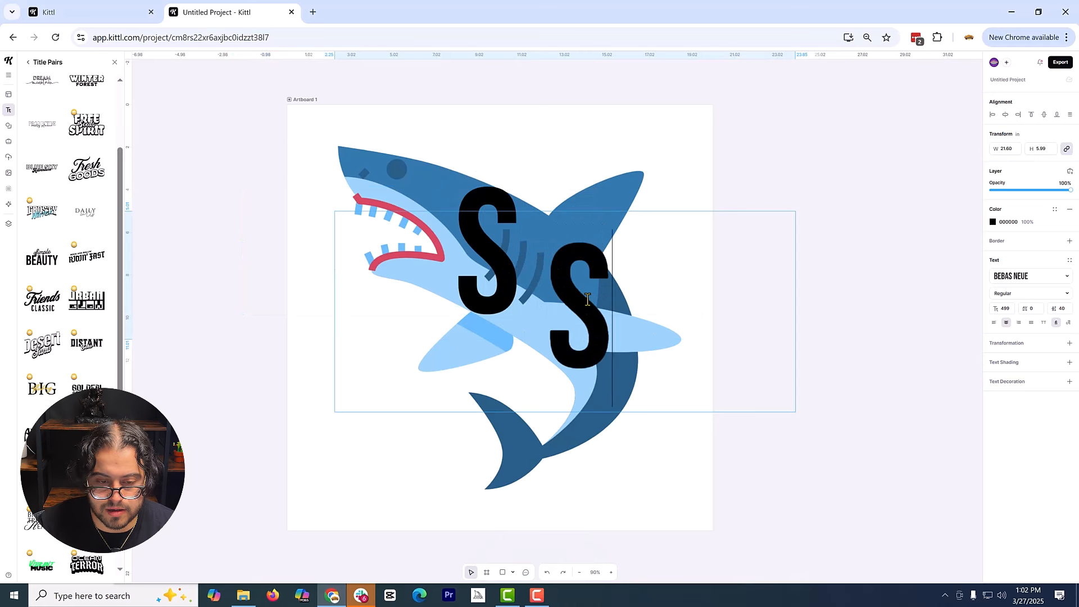
key("BackSpace")
type("H")
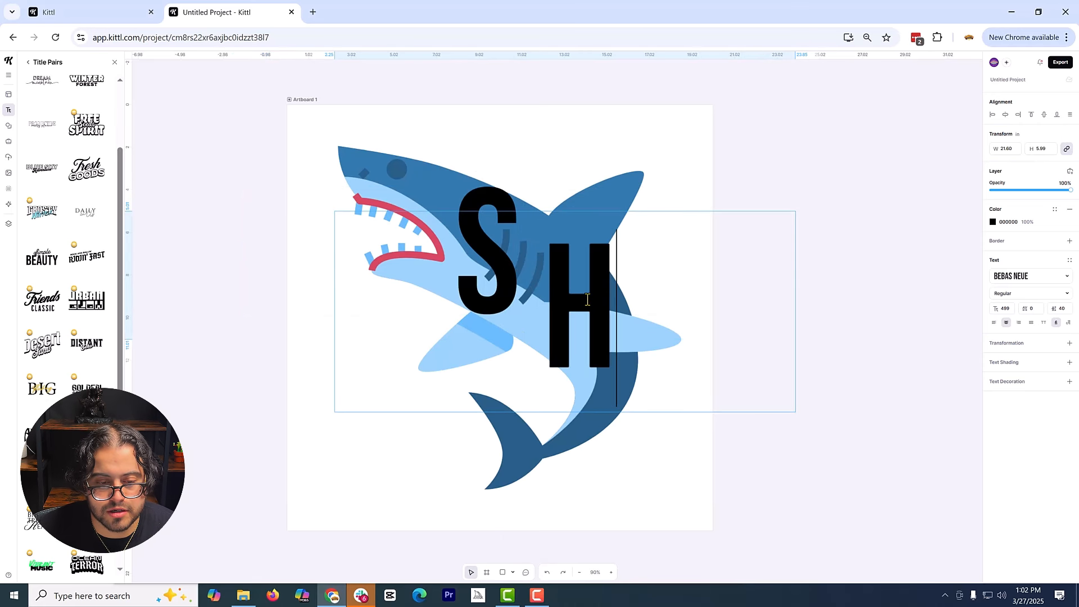
key("Escape")
- Shrink the H text box to about 19.99 by 5.39 in and place the letter close beside the S, slightly lower
left_click_drag(587, 300, 554, 274)
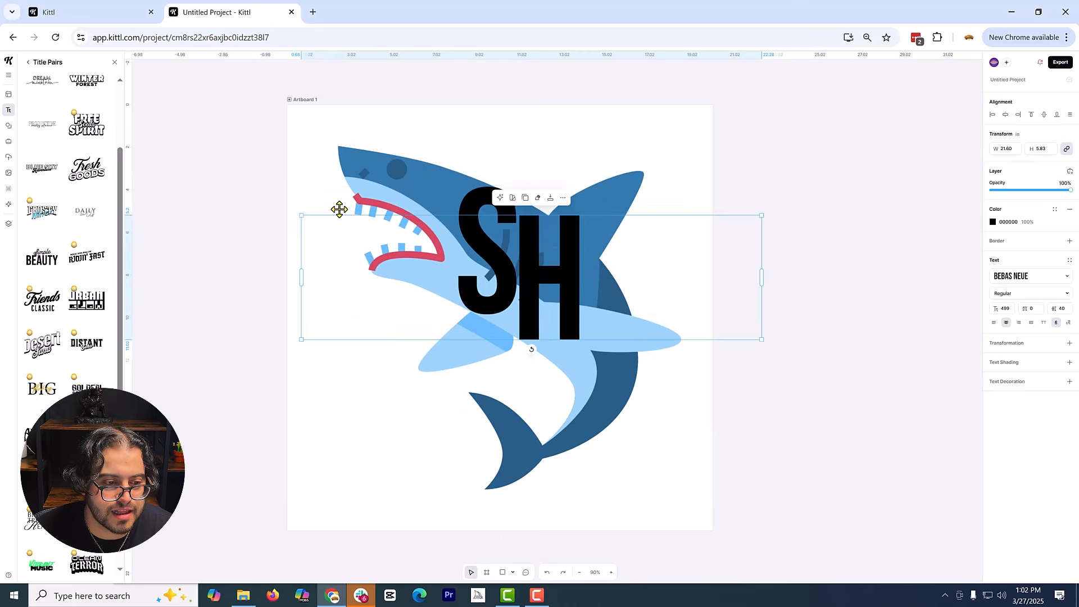
left_click_drag(303, 216, 337, 226)
left_click_drag(570, 286, 565, 261)
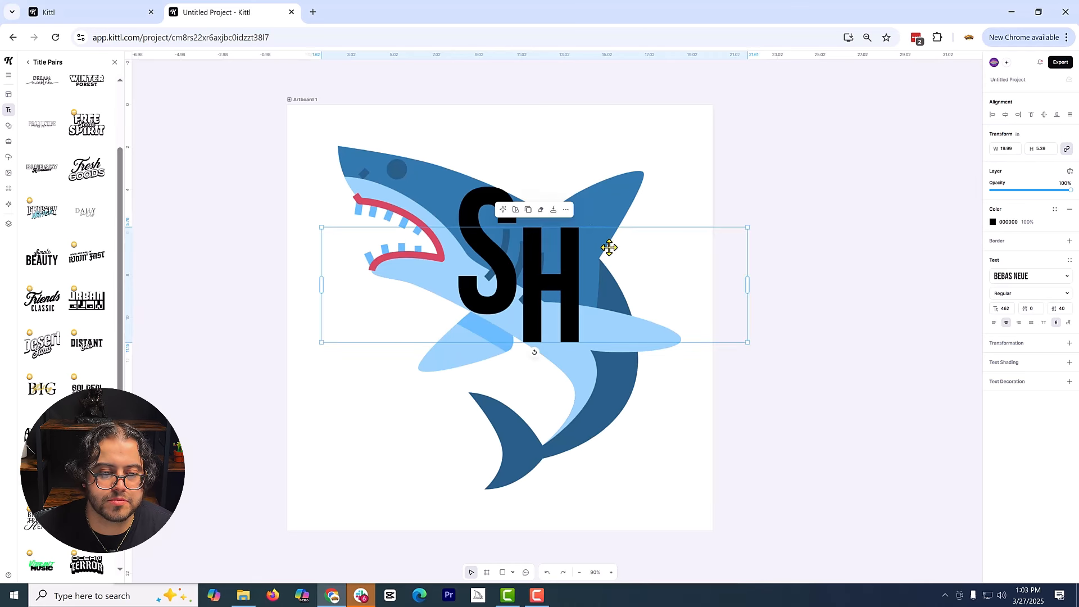
- Duplicate the H, move the copy further down along the shark's body, and change its text to "A"
left_click(528, 209)
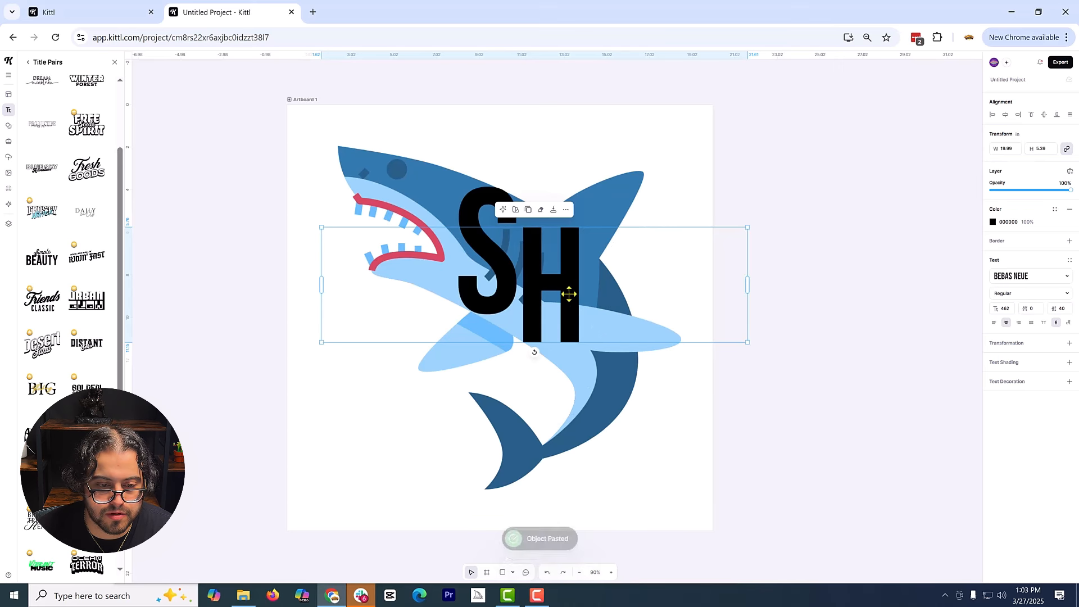
left_click_drag(572, 287, 646, 326)
double_click(646, 326)
type("A")
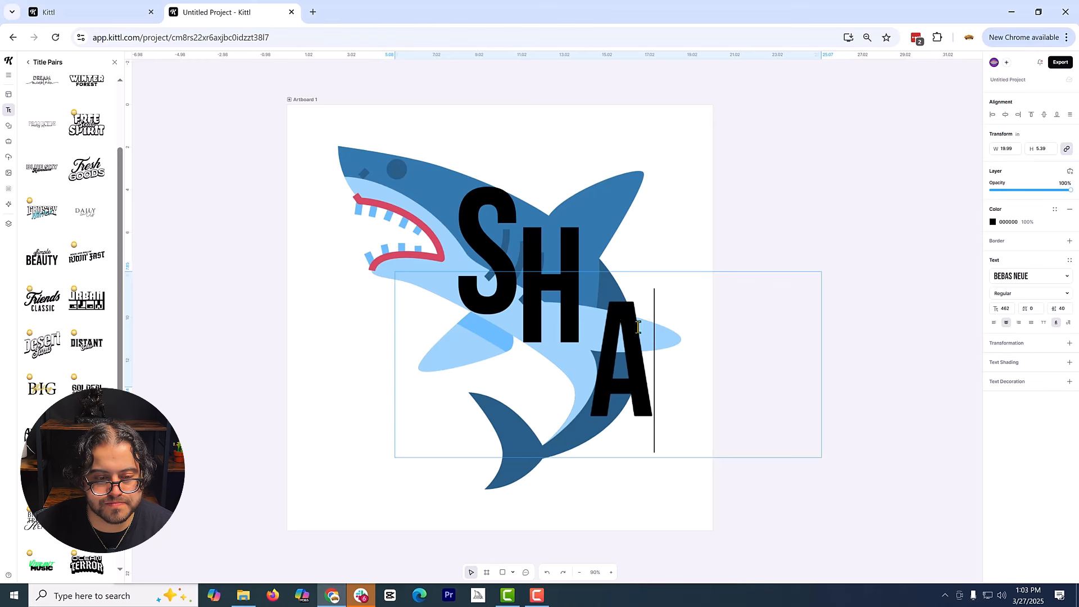
key("Escape")
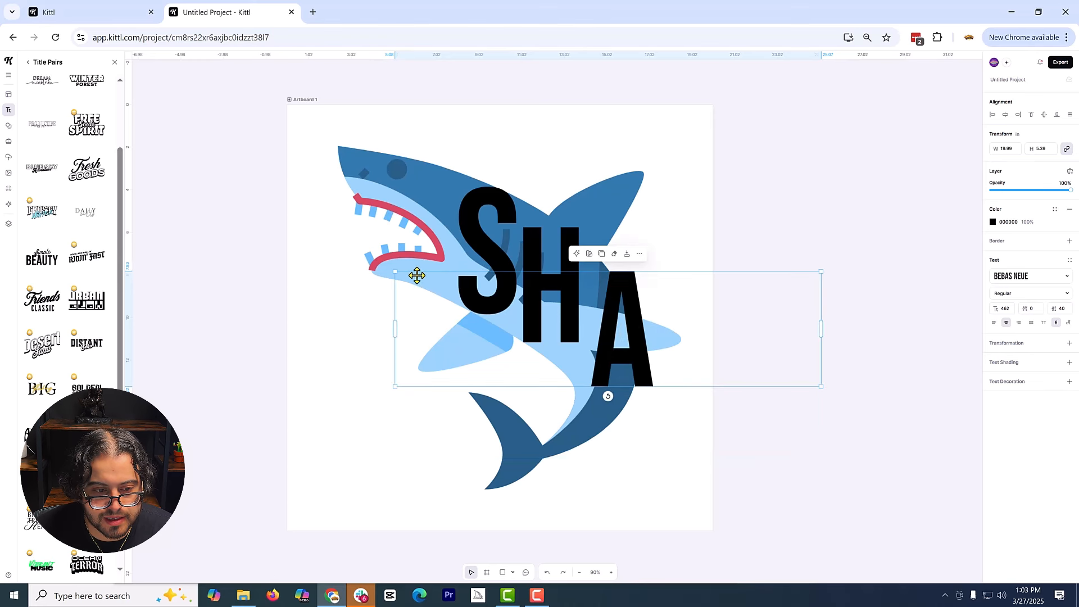
- Resize the A text box to about 17.63 by 4.75 in beside the H, and tilt the letter slightly clockwise to follow the tail
left_click_drag(395, 272, 415, 285)
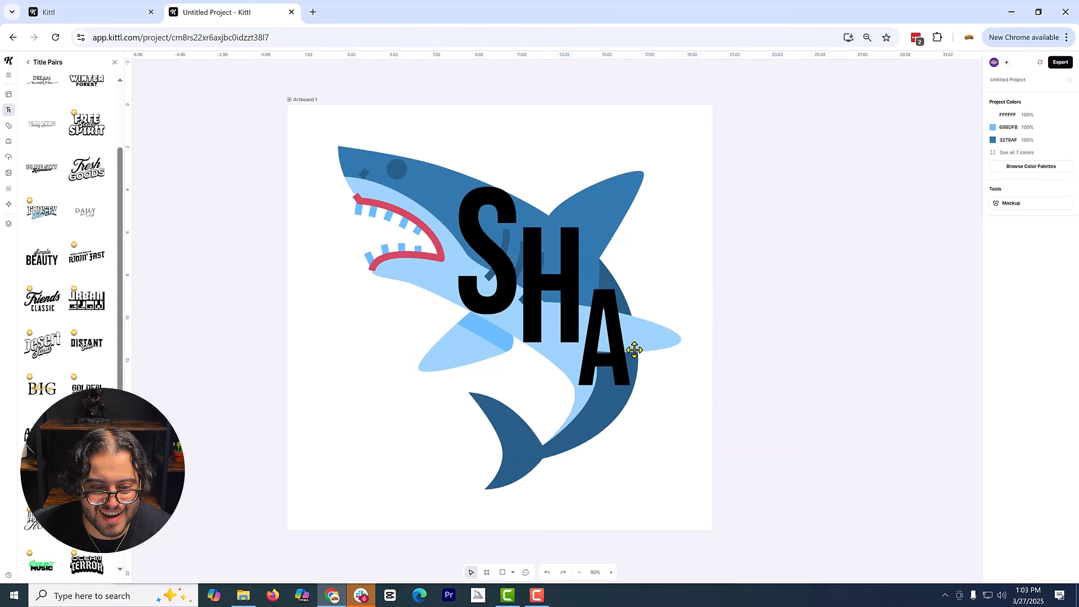
left_click(618, 348)
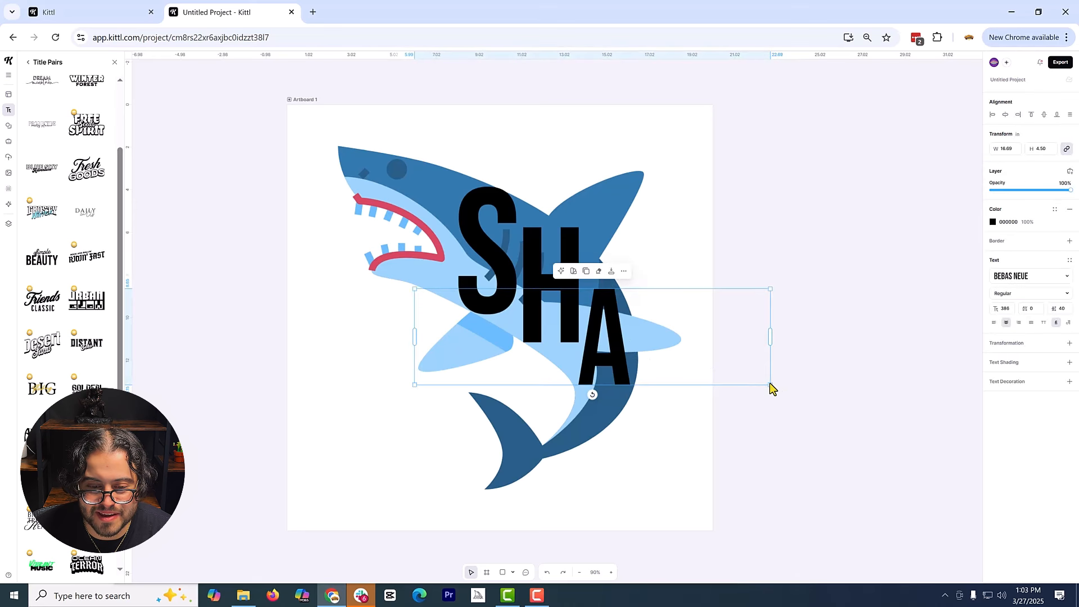
left_click_drag(769, 385, 790, 389)
left_click_drag(620, 341, 612, 342)
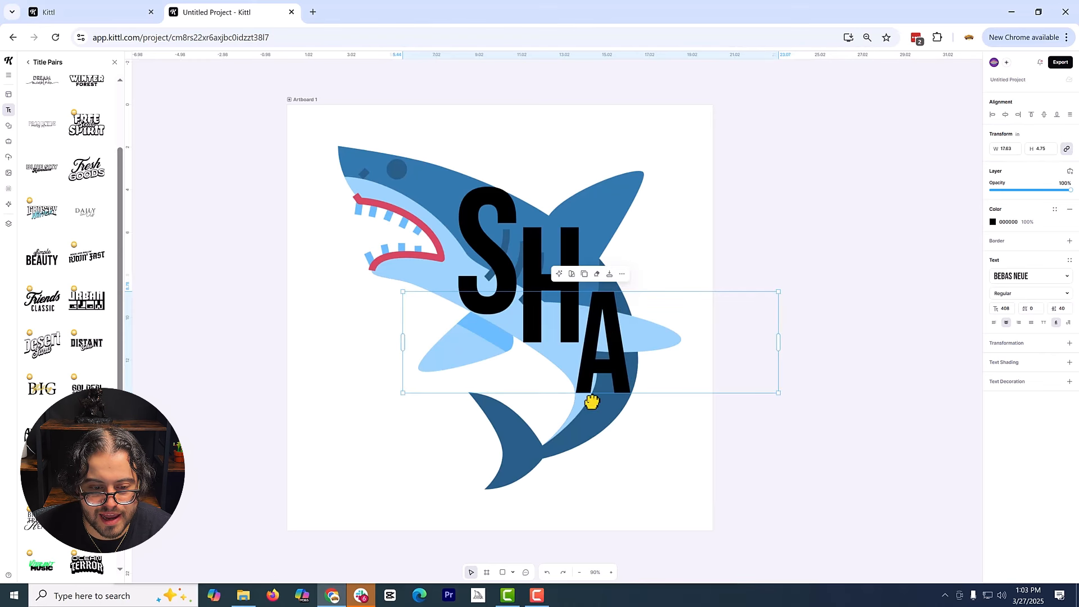
left_click_drag(591, 404, 583, 407)
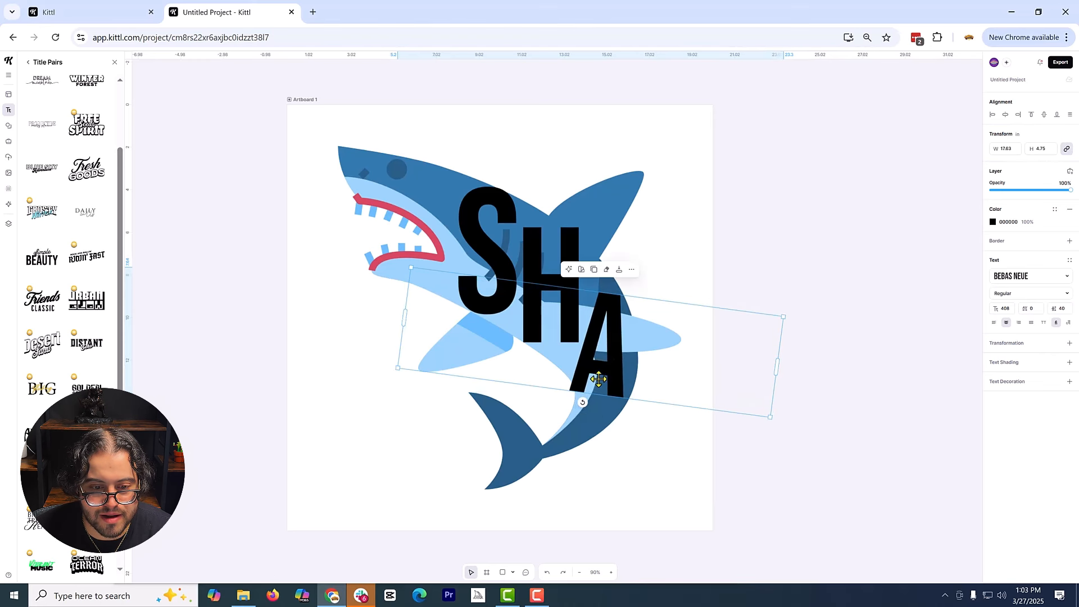
left_click(603, 345)
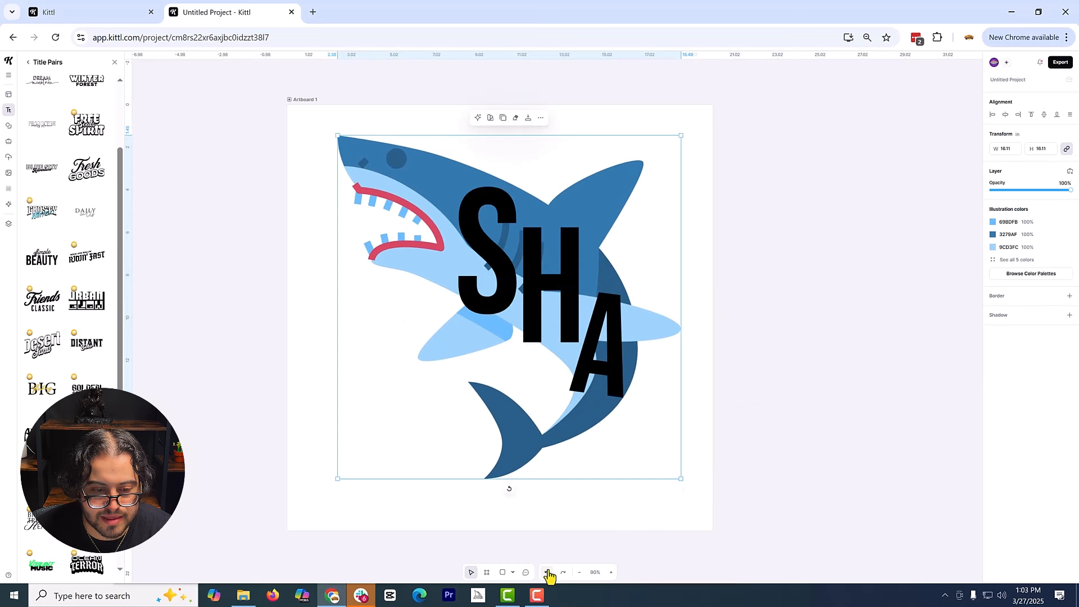
- Shrink the A text box to about 16.64 by 4.49 in and shift the letter up against the H
left_click(588, 350)
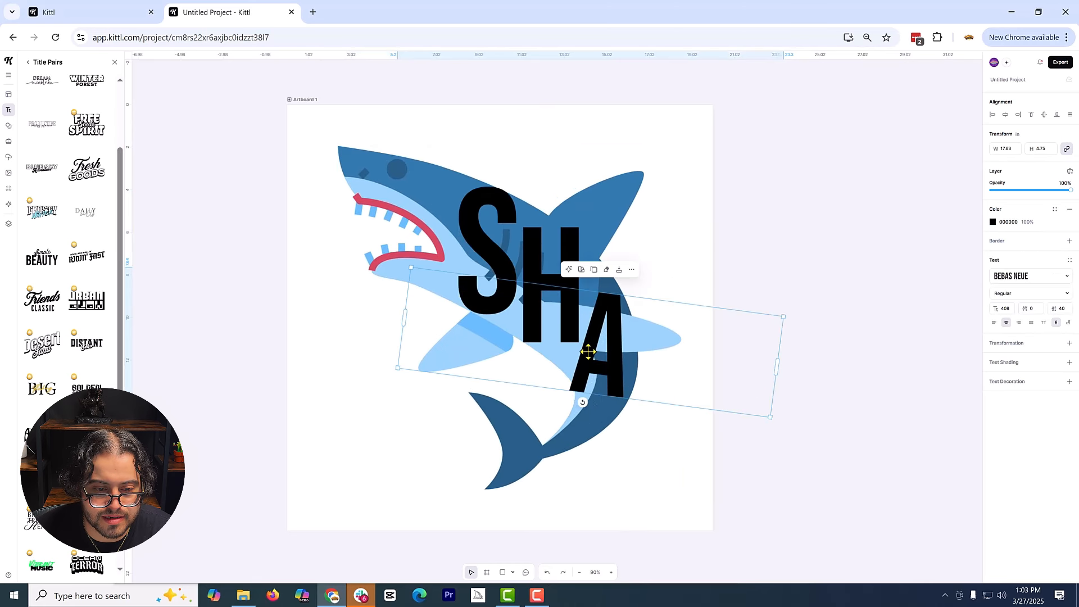
left_click_drag(588, 350, 587, 344)
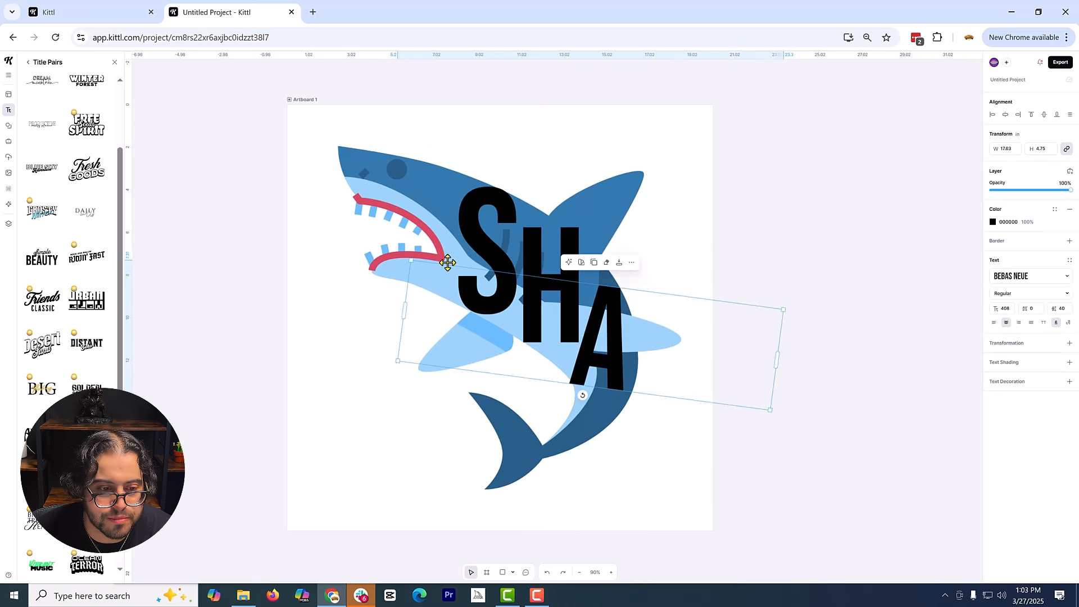
left_click_drag(411, 262, 419, 272)
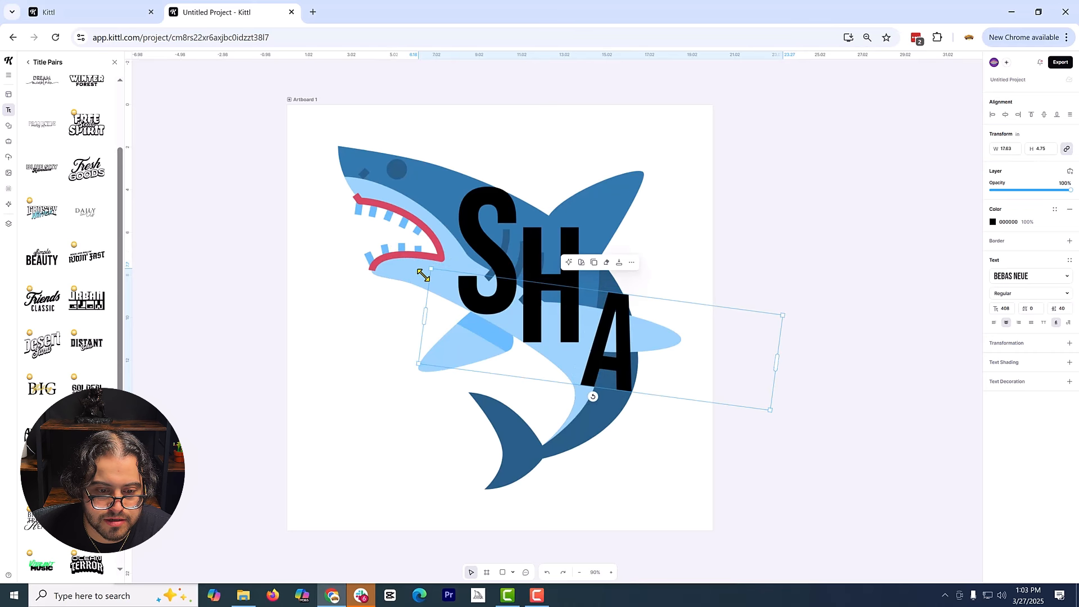
left_click_drag(585, 361, 585, 352)
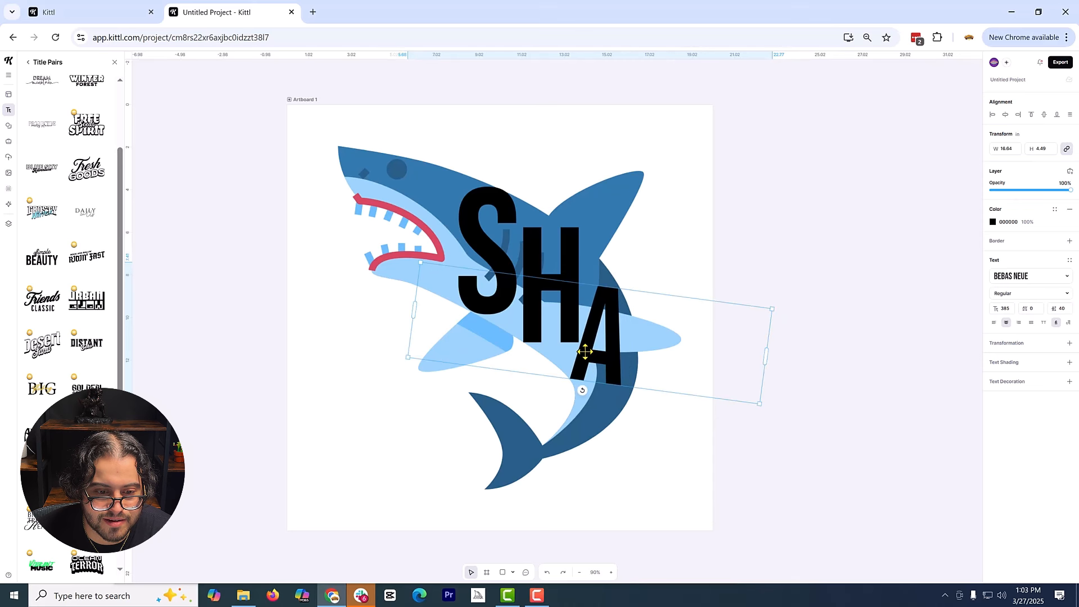
- Shrink the H text box to about 19.03 by 5.13 in and tighten the placement of the H and A
left_click(536, 244)
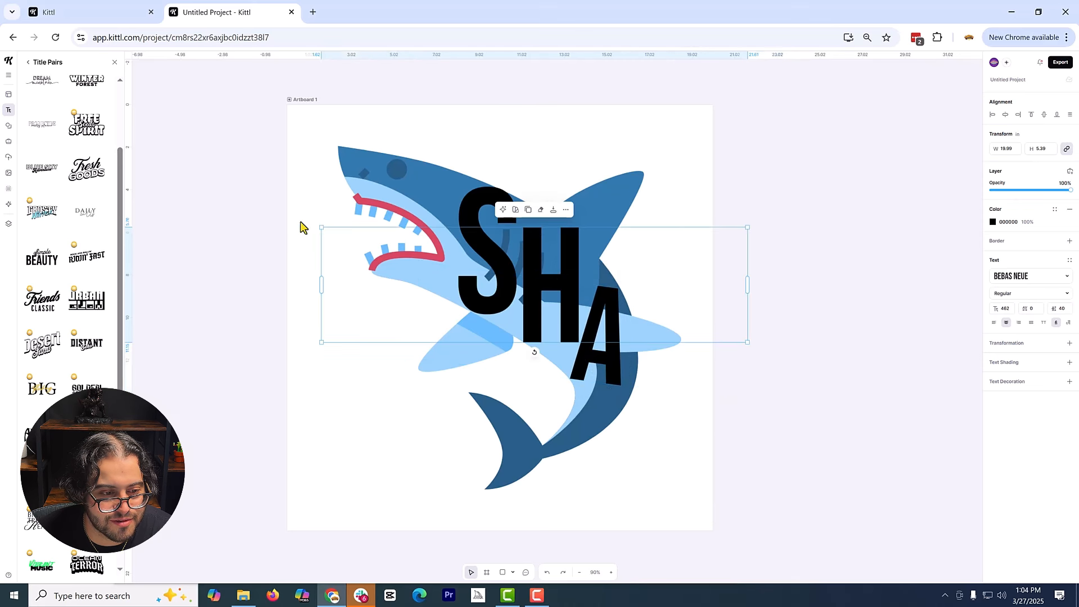
mouse_move(321, 227)
left_mouse_down()
mouse_move(340, 241)
mouse_move(322, 224)
left_mouse_up()
left_click_drag(544, 279, 550, 281)
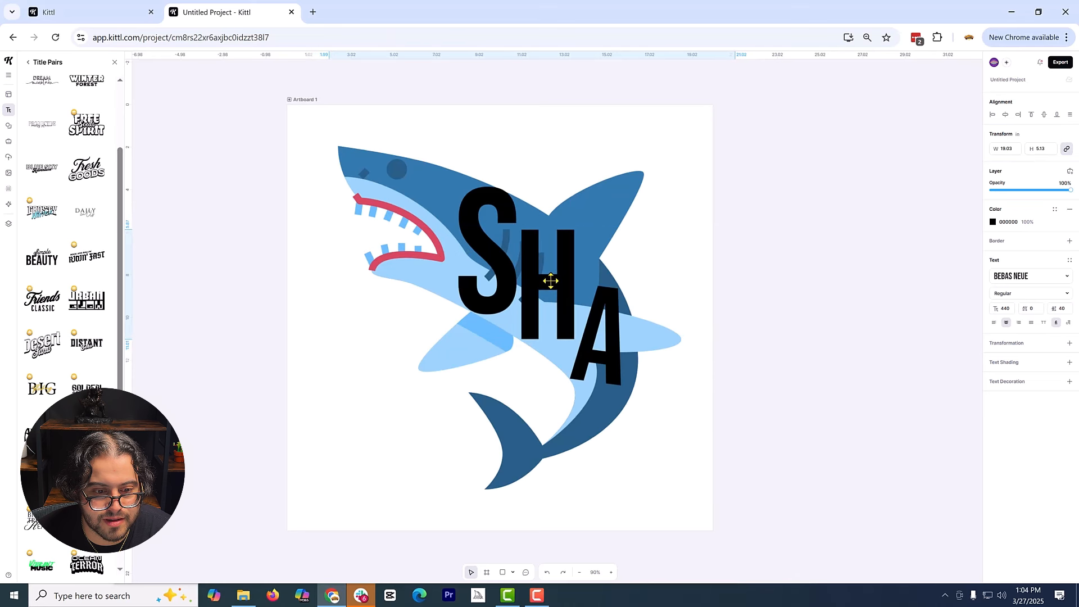
left_click_drag(608, 356, 609, 350)
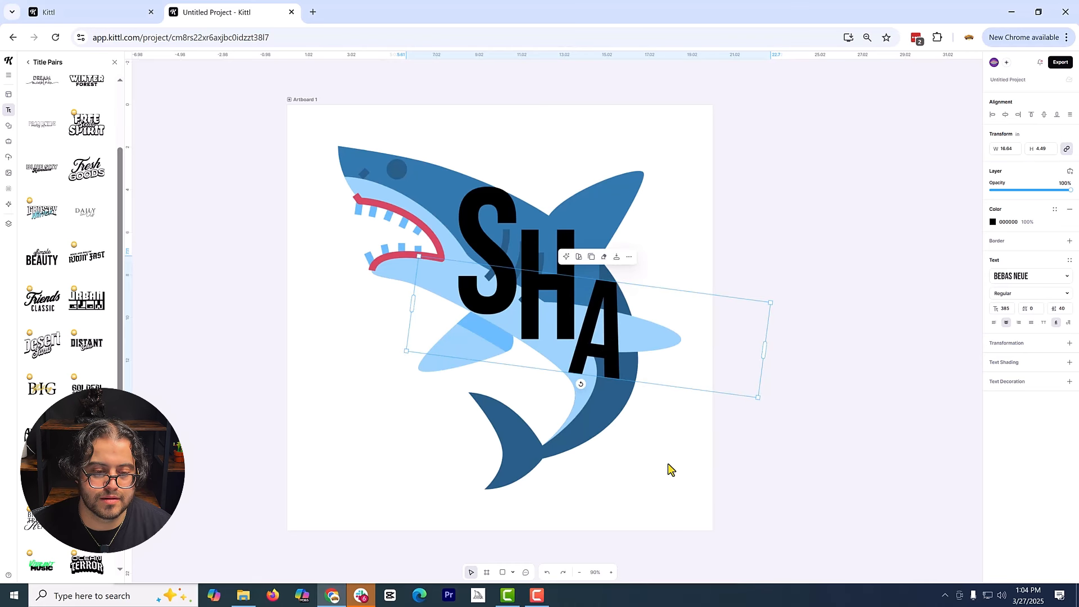
- Duplicate the A, move the copy down towards the tail, and change its text to "R"
left_click(592, 258)
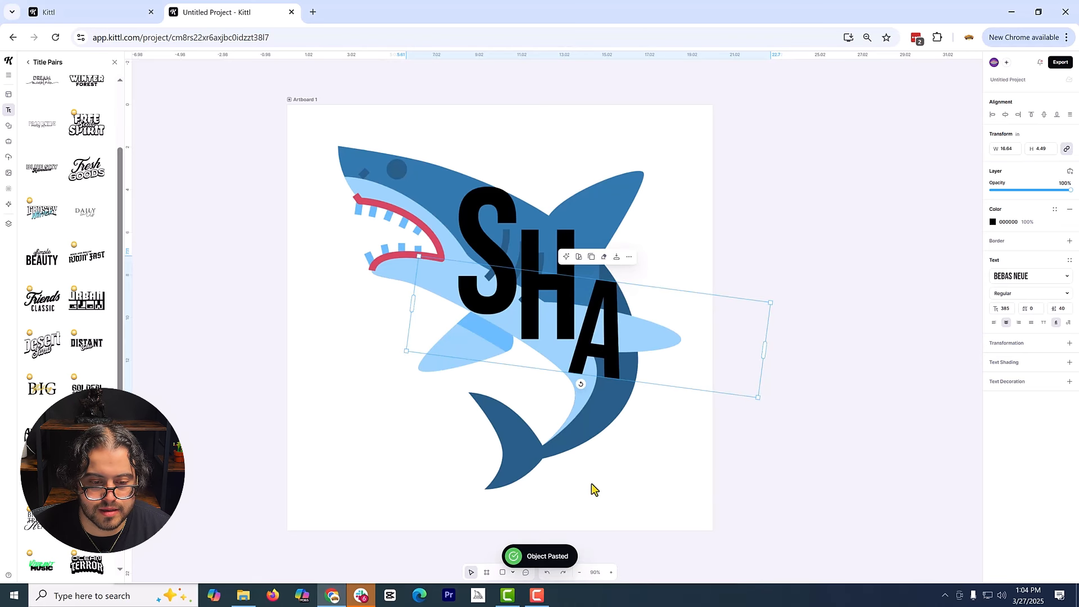
left_click_drag(611, 333, 624, 388)
double_click(607, 409)
type("R")
key("Escape")
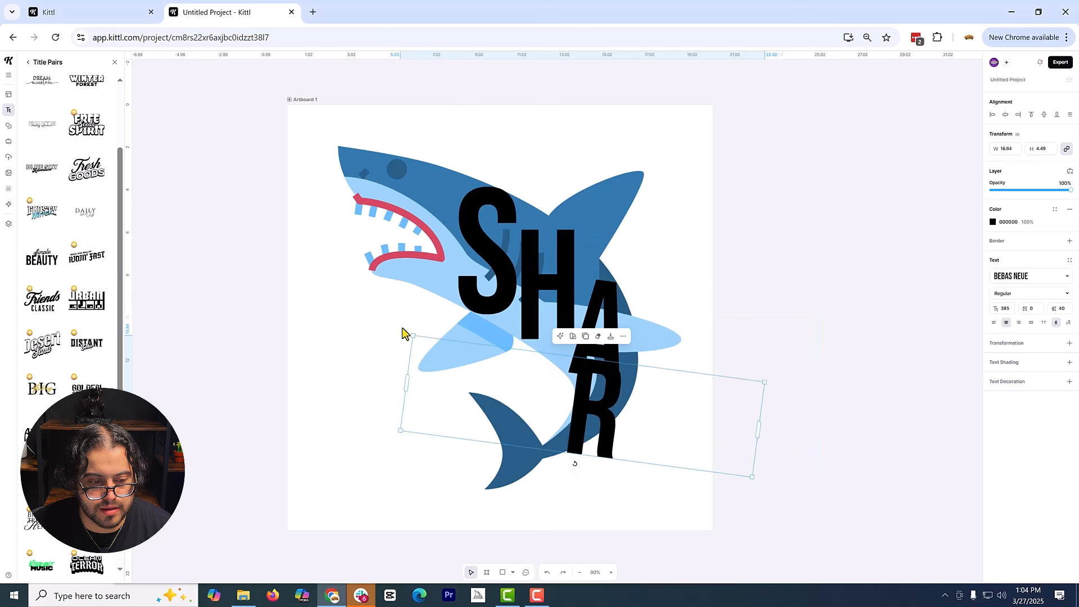
- Shrink the R text box to about 9.18 by 2.48 in and rotate the letter clockwise to follow the tail's curve below the A
left_click_drag(413, 335, 481, 387)
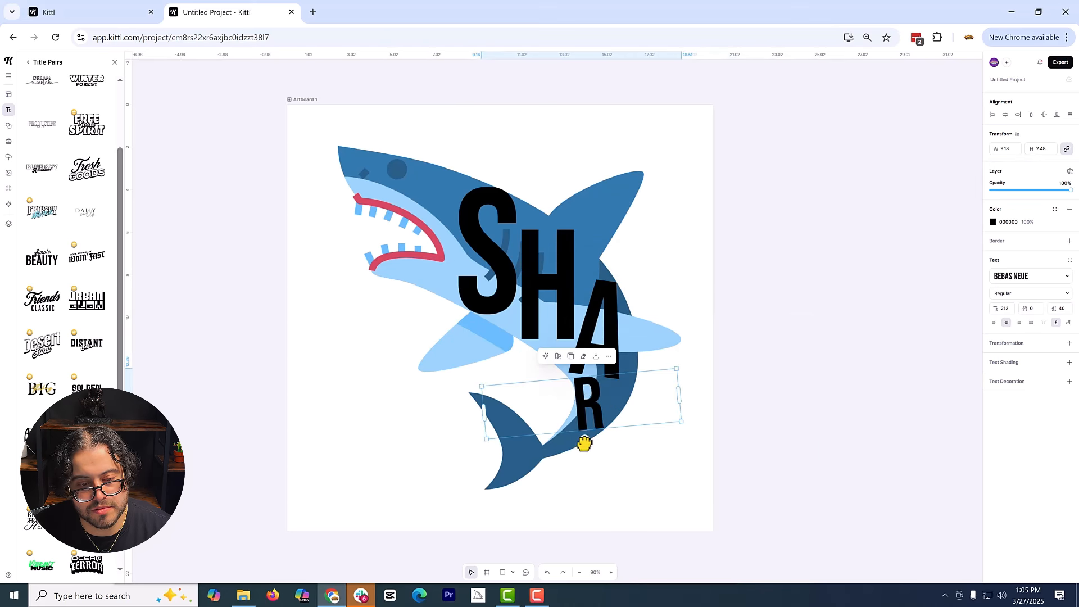
left_click_drag(583, 443, 566, 414)
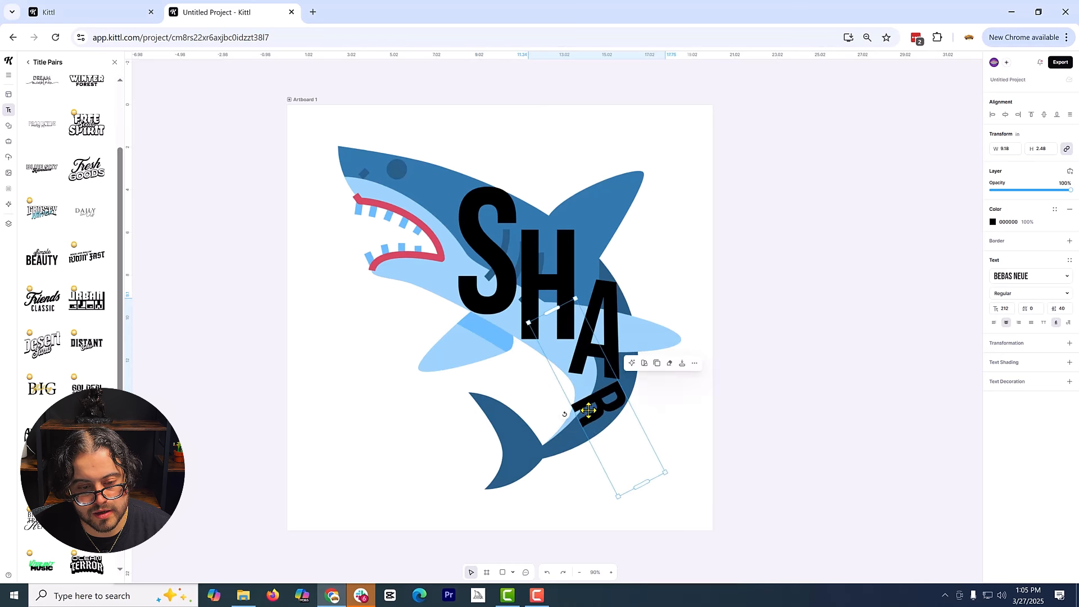
- Duplicate the R, move the copy below it near the tail fin, and change its text to "K"
left_click(658, 363)
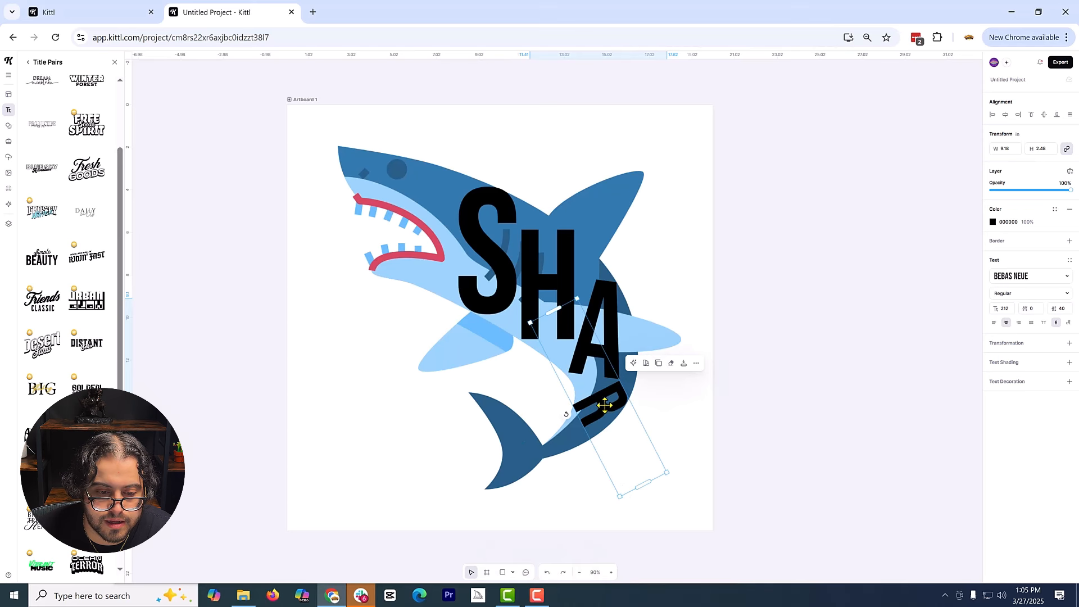
left_click_drag(605, 405, 570, 481)
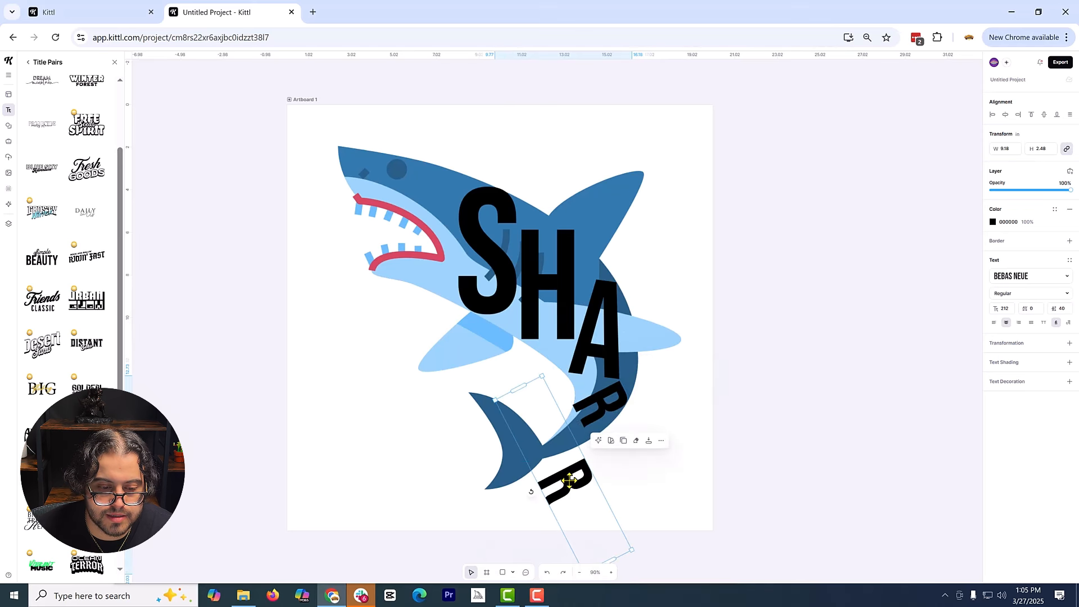
double_click(569, 482)
type("K")
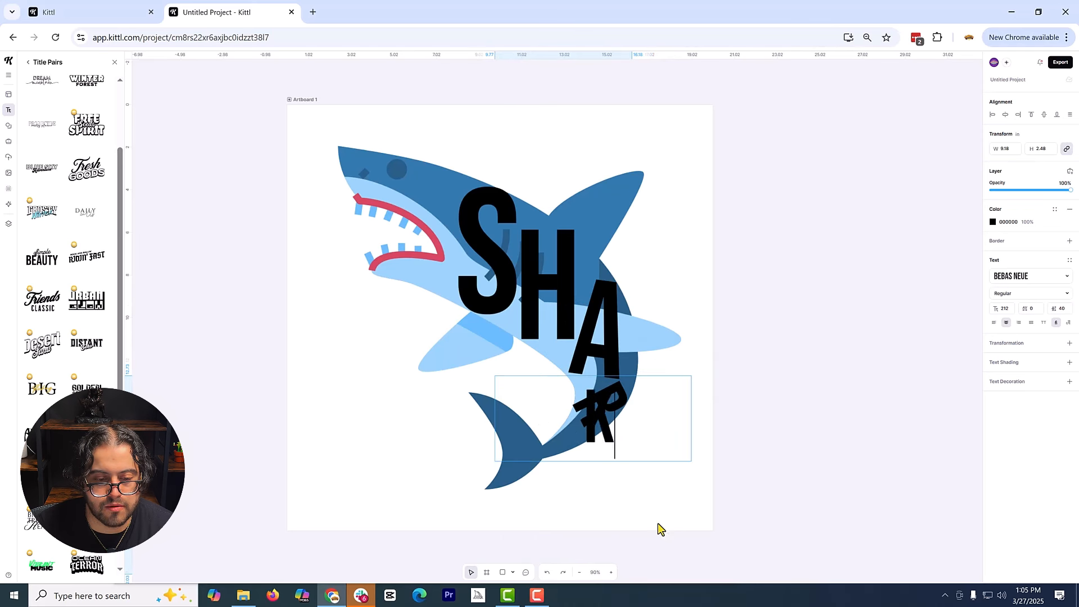
key("Escape")
- Shrink the K and fit it beside the R at the narrow base of the tail, tilting both letters along the curve
left_click_drag(568, 477, 557, 441)
left_click_drag(531, 341, 537, 407)
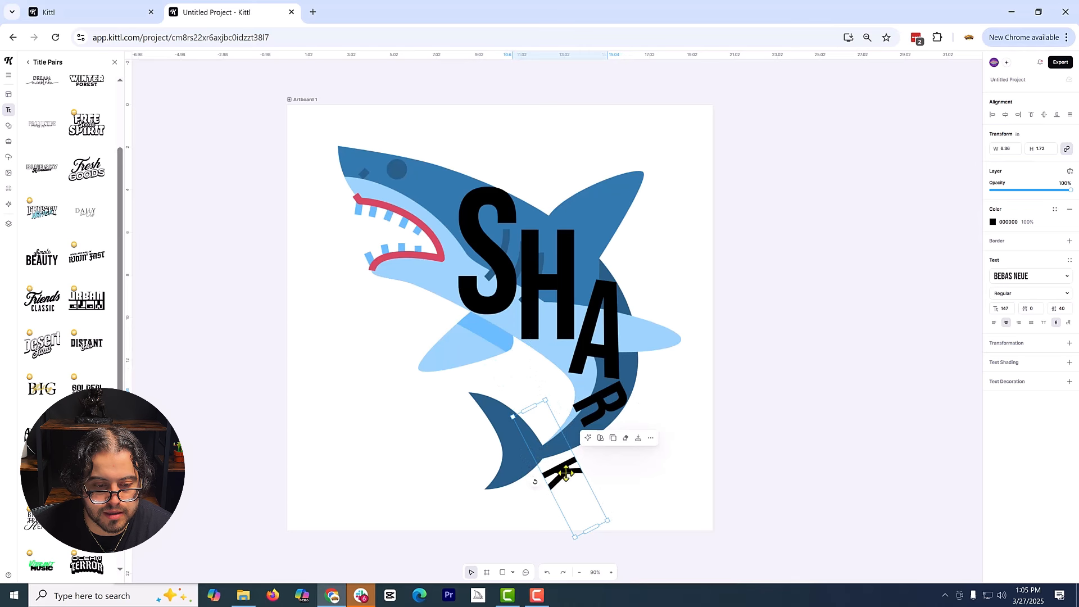
left_click_drag(559, 484, 565, 434)
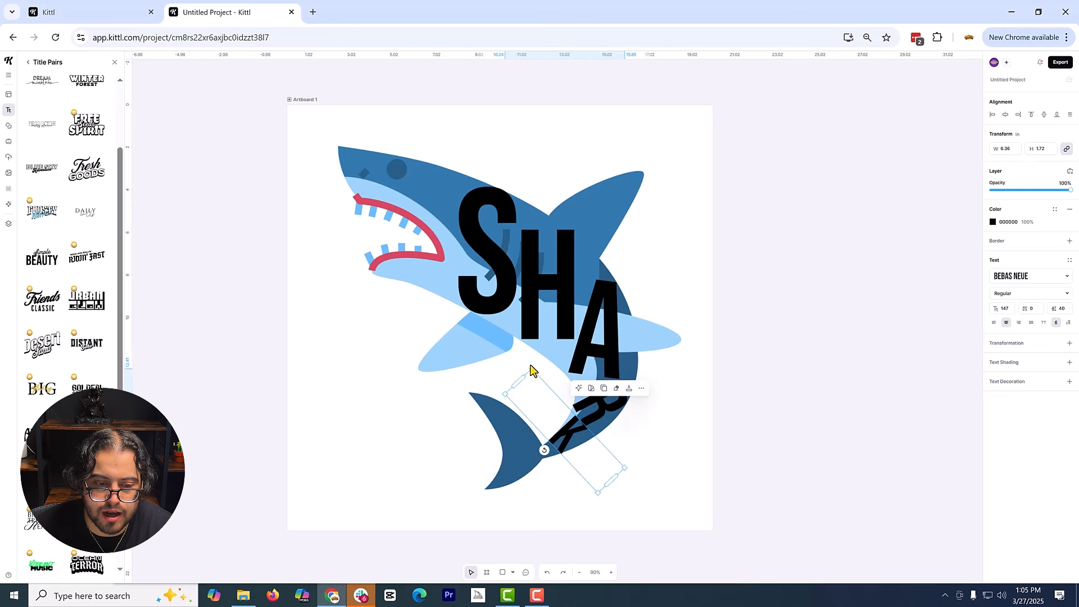
left_click_drag(531, 371, 535, 380)
mouse_move(566, 437)
left_mouse_down()
mouse_move(542, 448)
mouse_move(571, 421)
left_mouse_up()
left_click(581, 423)
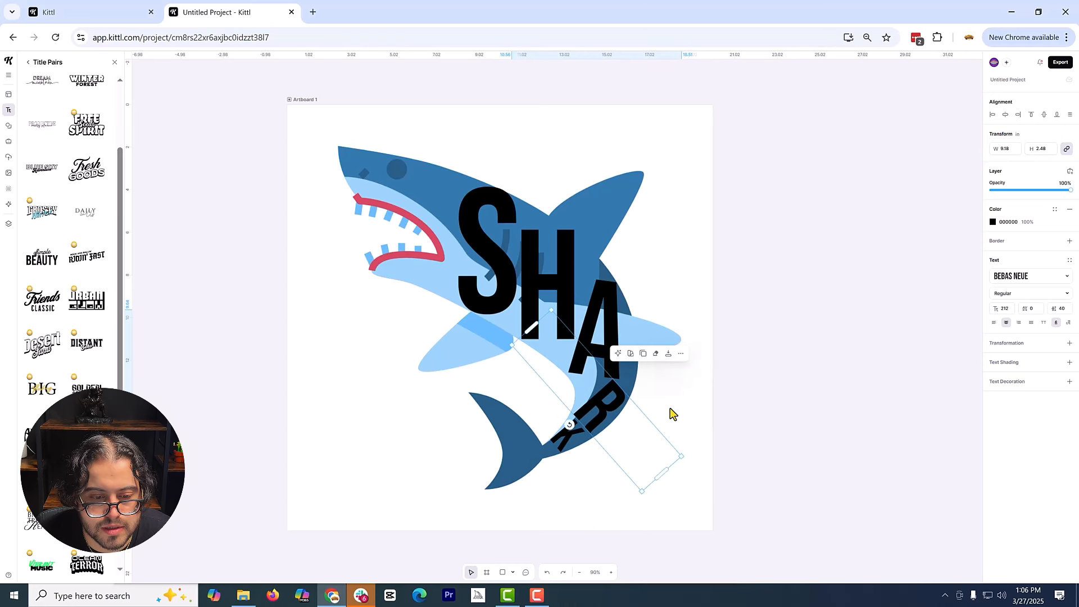
left_click(680, 396)
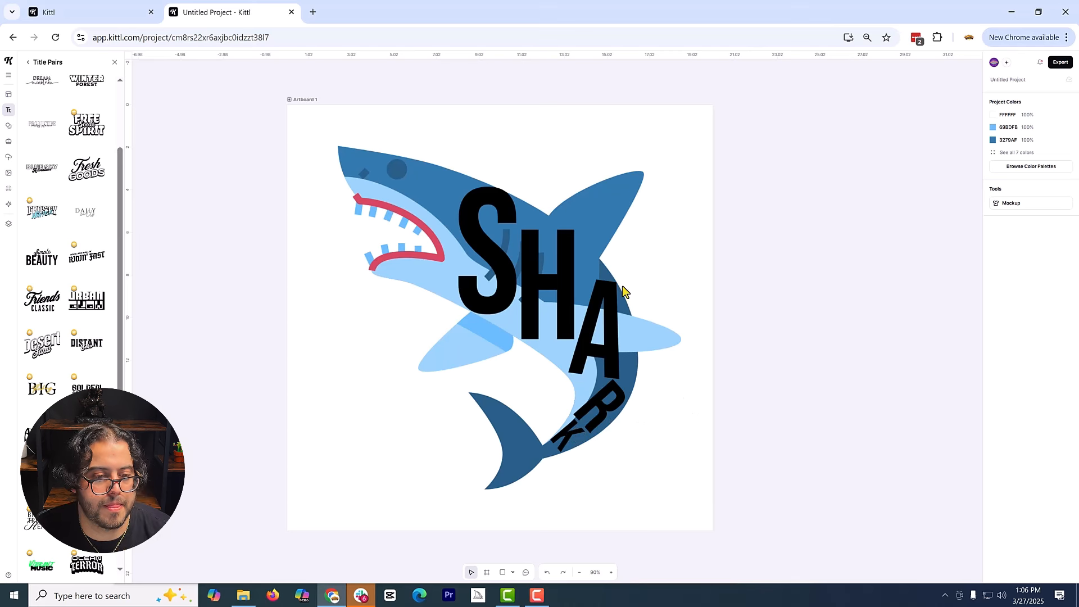
- Add a basic square shape over the shark and fill it with solid red FF0000
left_click(9, 126)
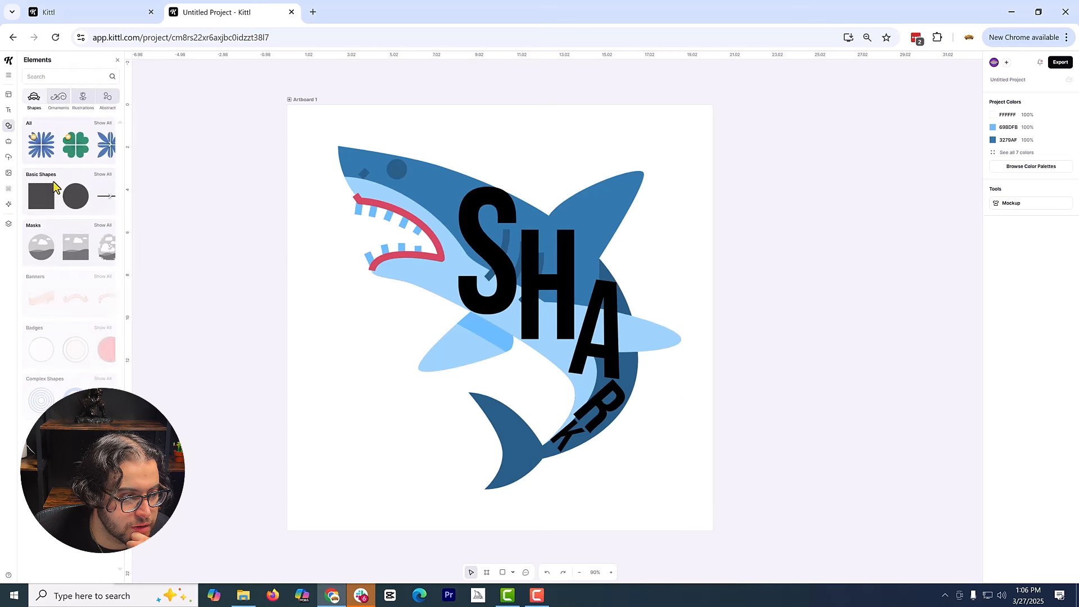
left_click(51, 189)
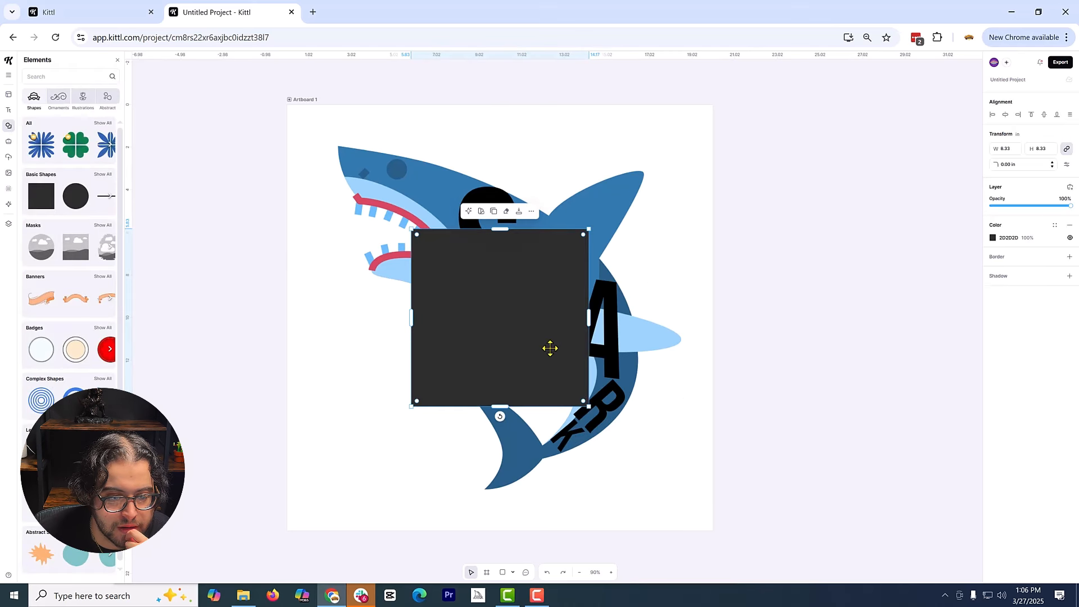
left_click(992, 237)
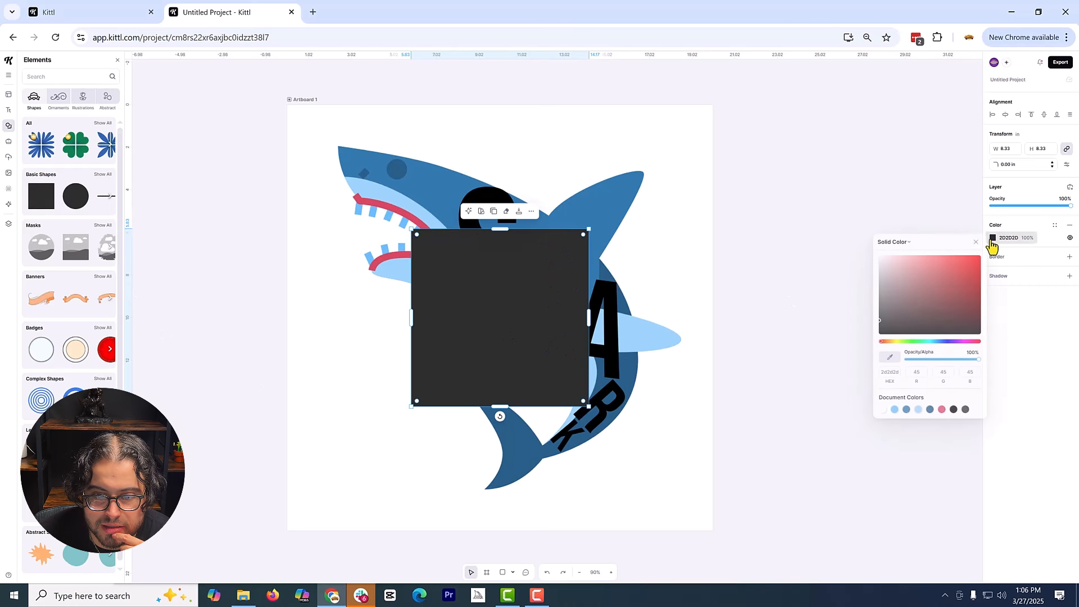
left_click_drag(957, 286, 1024, 254)
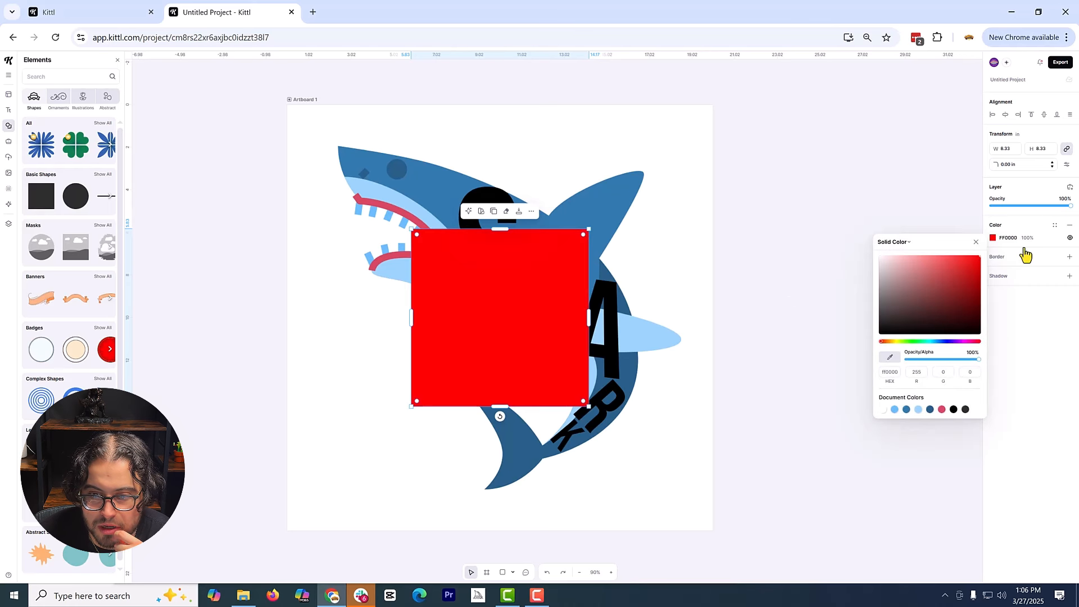
left_click(544, 314)
left_click_drag(544, 315, 535, 299)
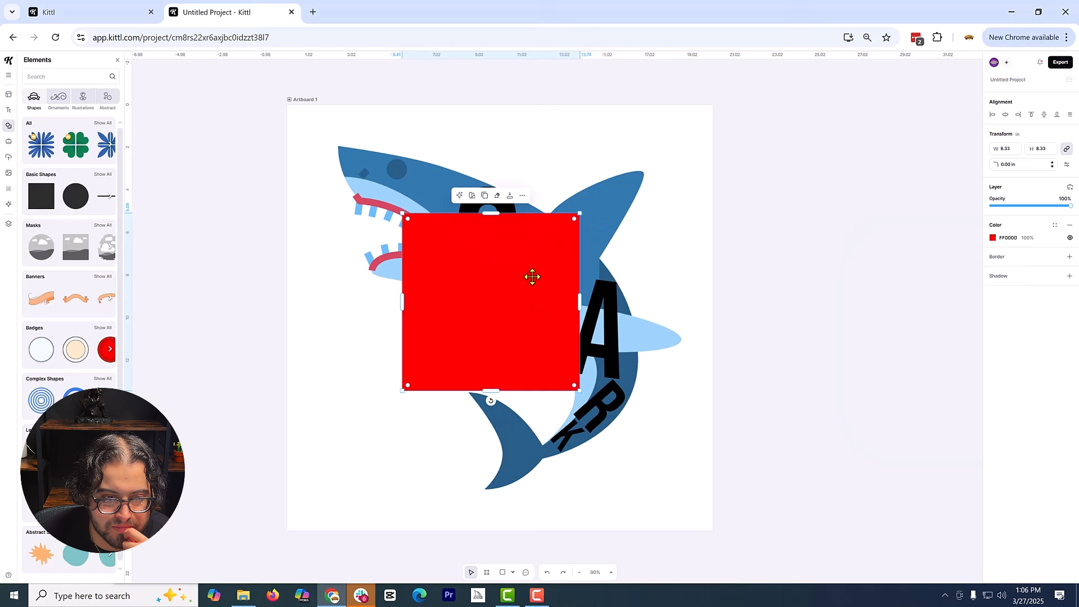
- Send the red square to the back of the layer order
right_click(534, 188)
left_click(526, 200)
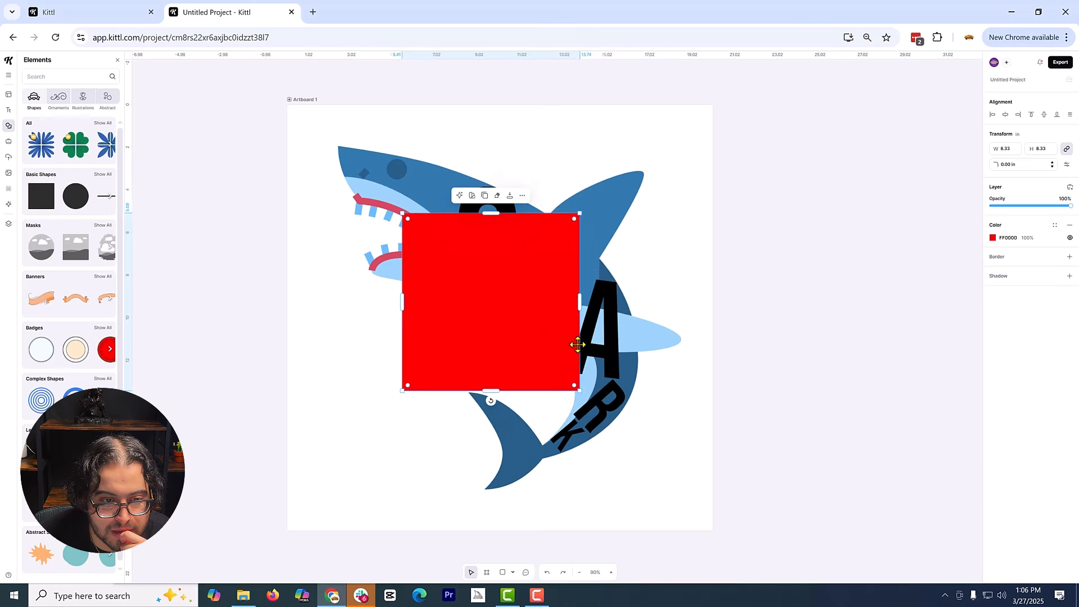
left_click(529, 201)
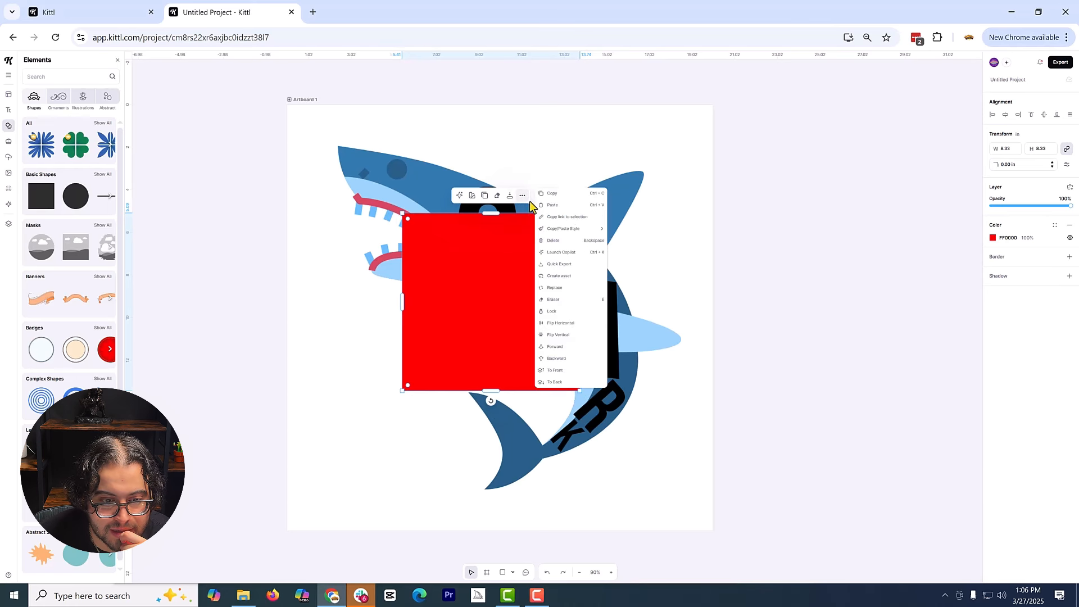
left_click(564, 369)
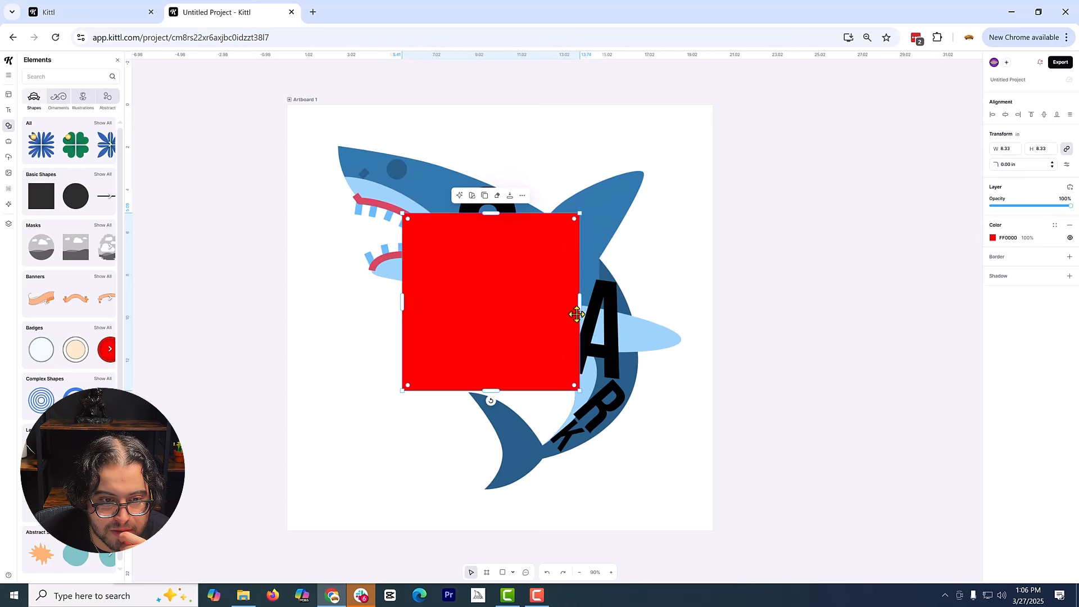
left_click(522, 195)
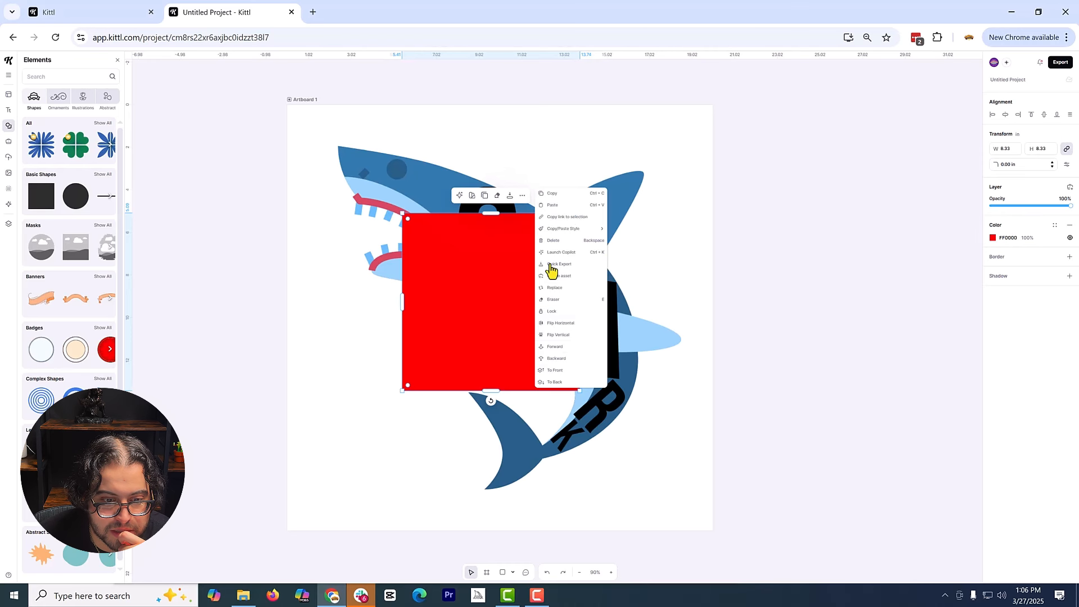
left_click(555, 382)
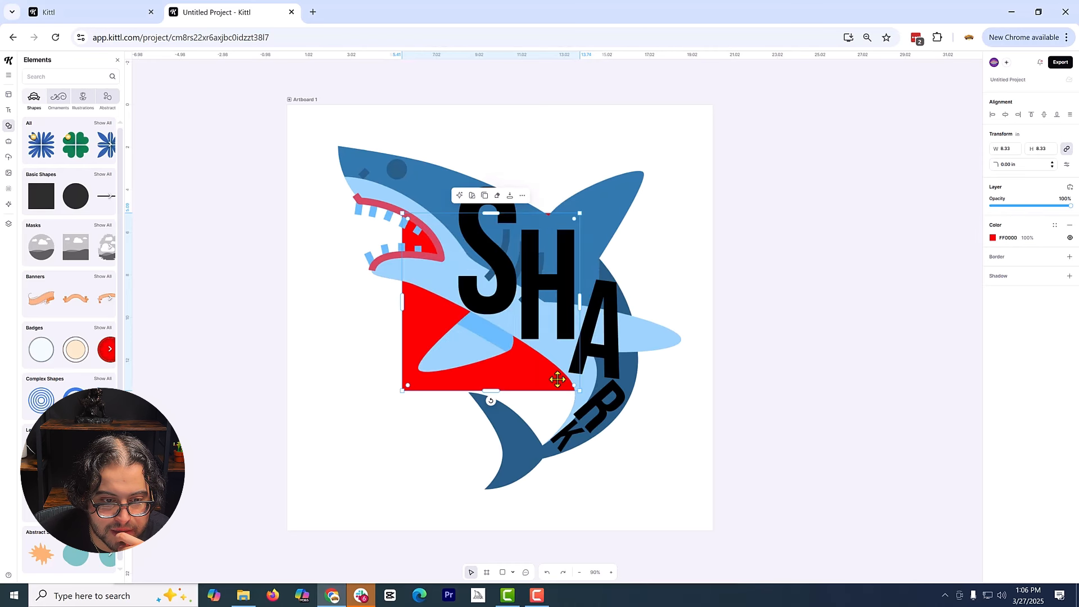
- Send the shark illustration behind the red square and enlarge the square to about 22.71 by 22.71 in to cover the artboard
left_click(415, 182)
left_click(540, 128)
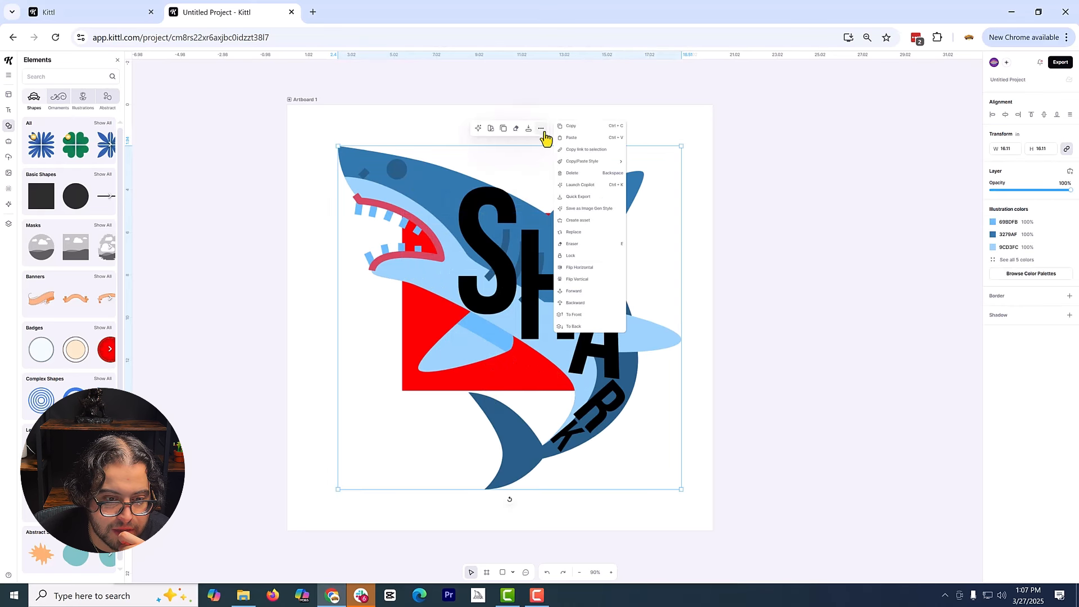
left_click(573, 326)
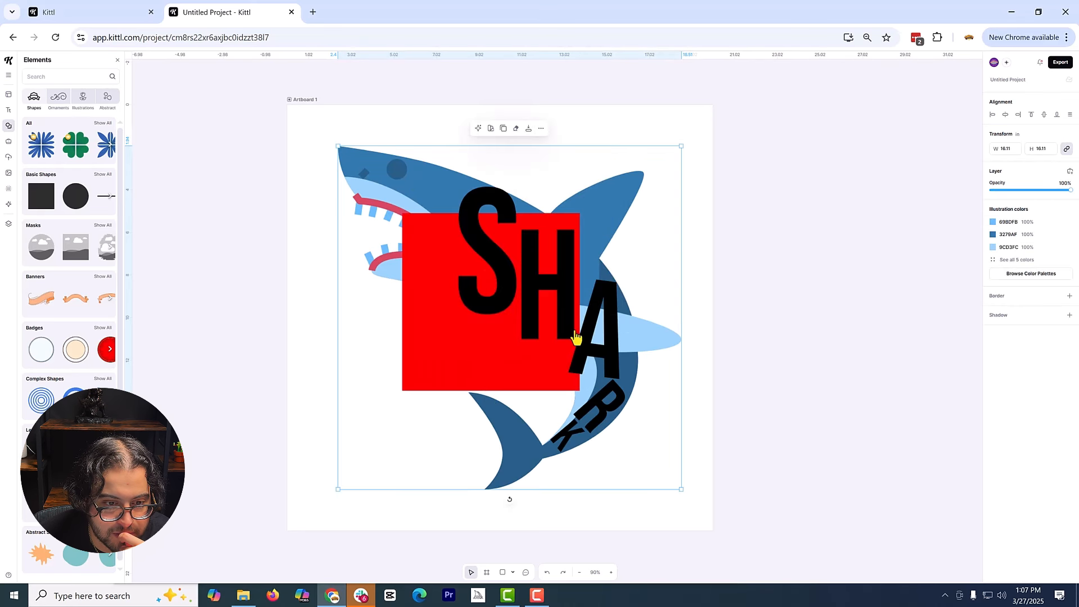
left_click(481, 326)
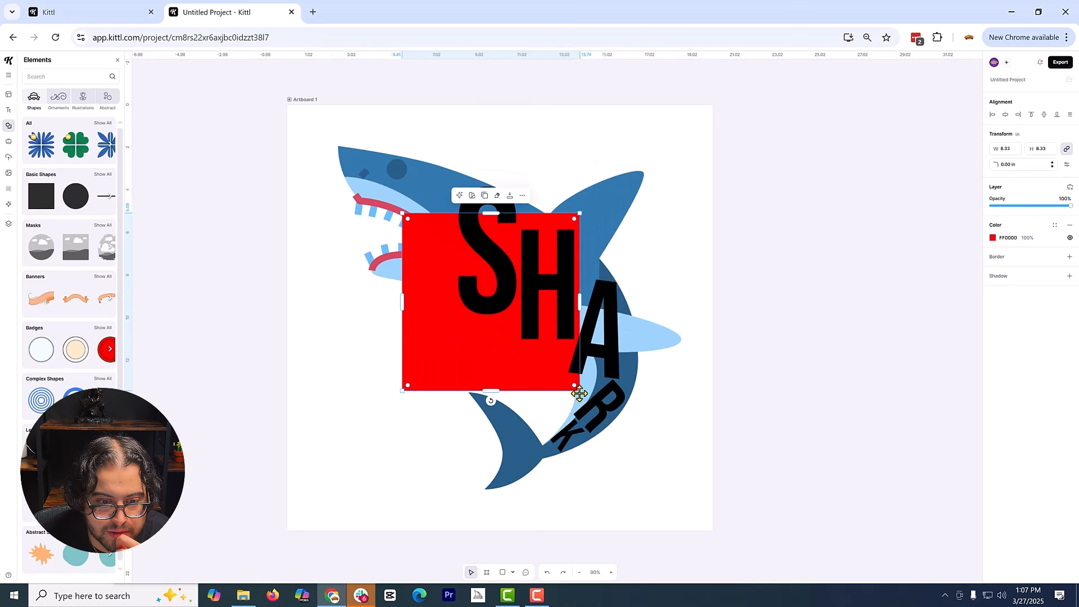
left_click_drag(579, 392, 820, 522)
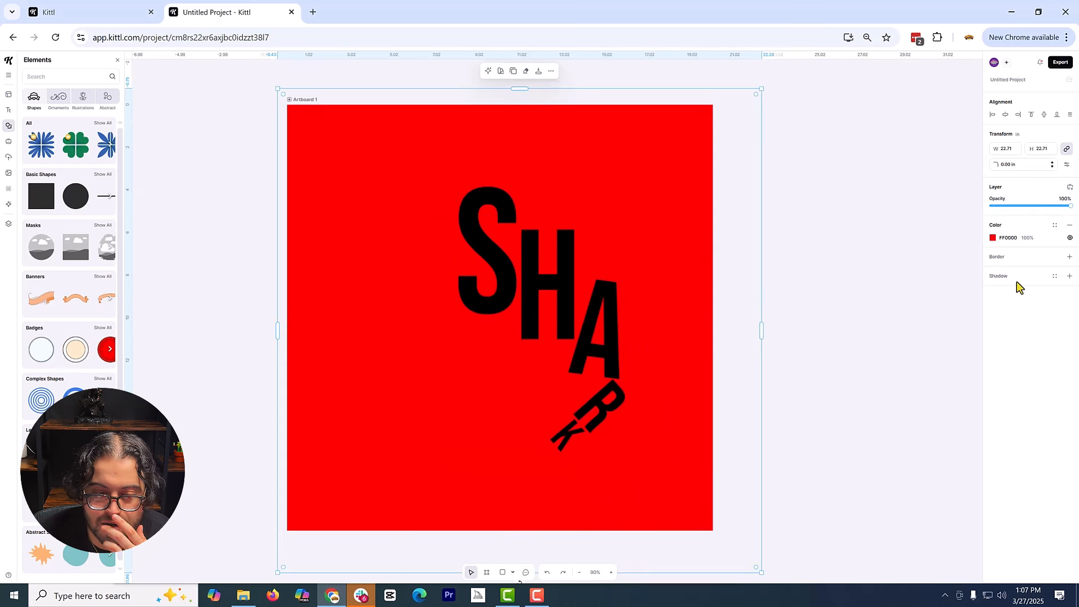
- Export Artboard 1 as a 20 by 20 in PNG at 300 dpi and save it as "Untitled Project (4).png"
left_click(1060, 62)
left_click(1022, 195)
left_click(814, 454)
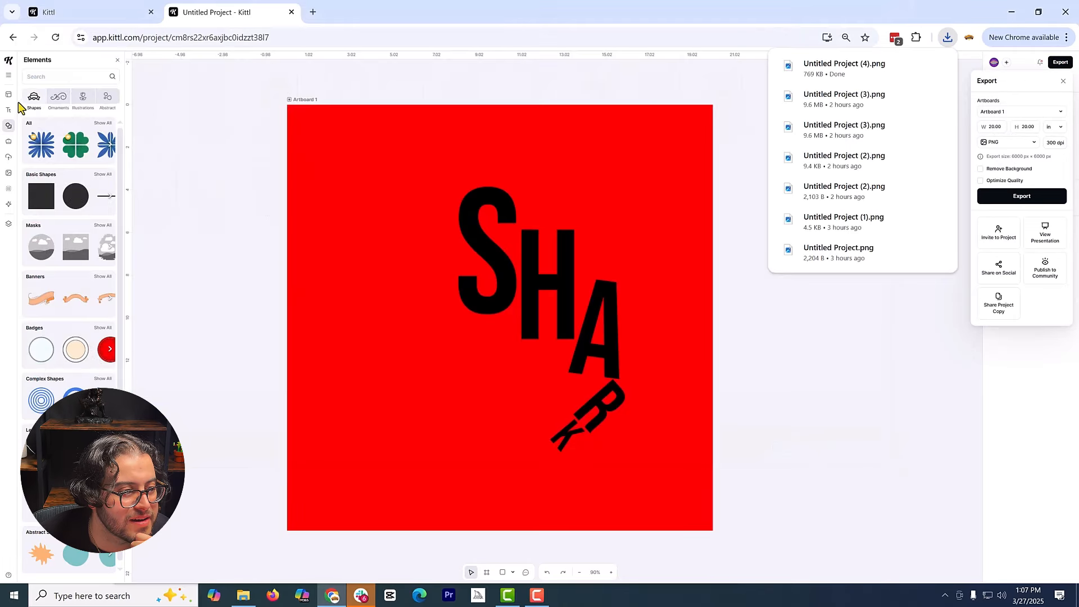
- Upload "Untitled Project (4).png" from the MidJourney Flow folder into the project
left_click(8, 157)
left_click(65, 75)
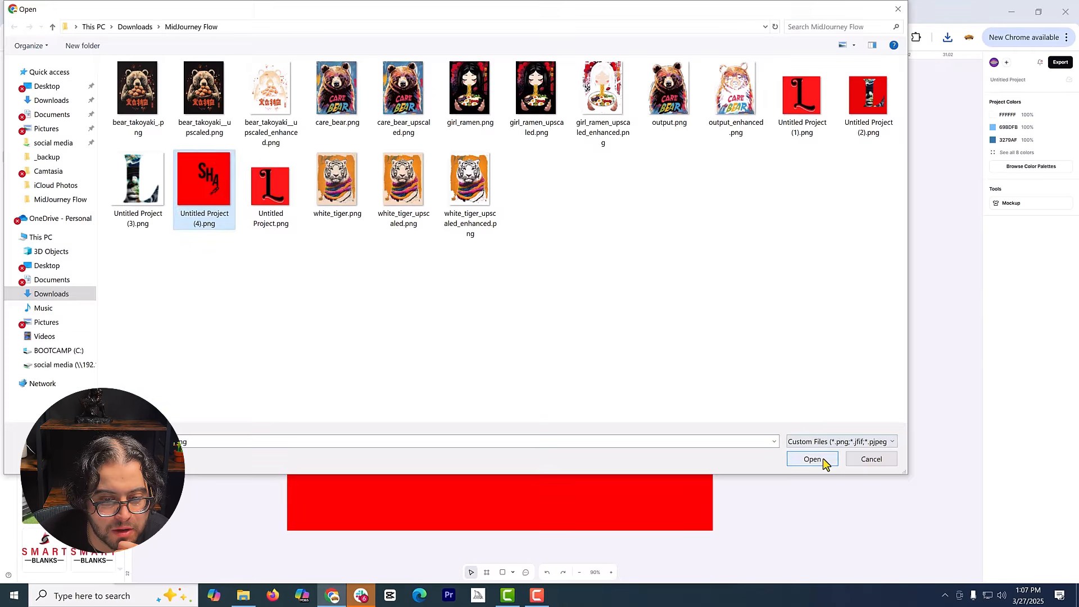
left_click(821, 458)
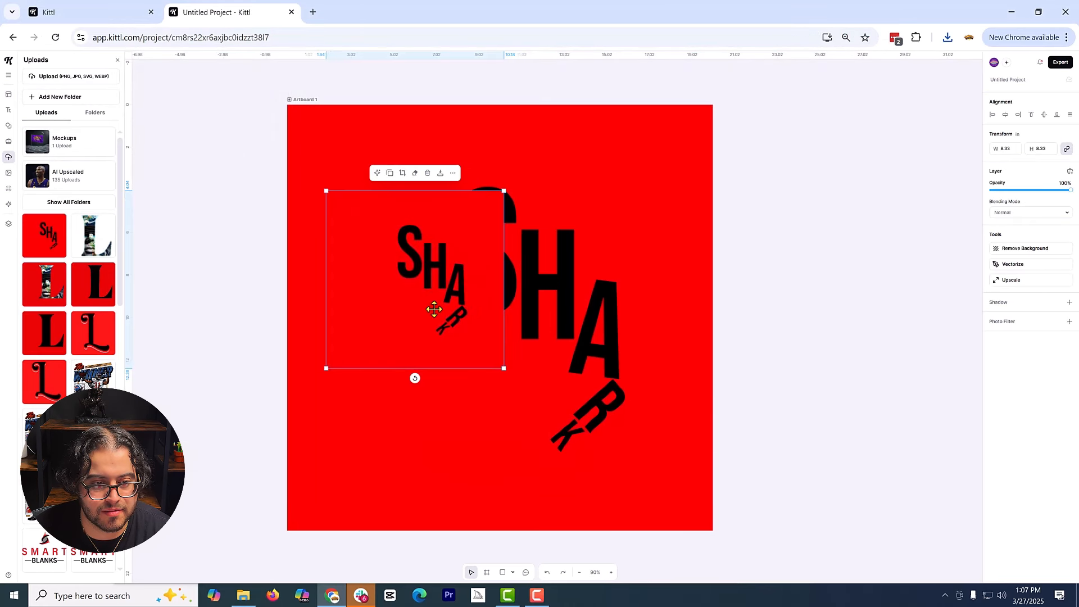
- Delete the red background square and the separate S, H, A, R and K letters, keeping the shark and uploaded image
left_click(584, 191)
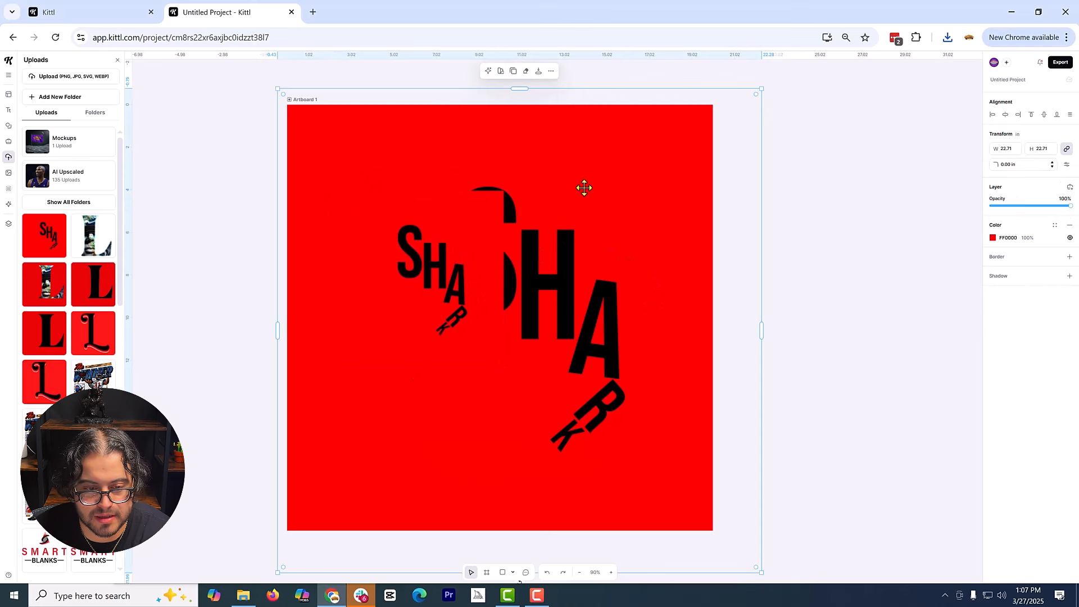
key("Delete")
left_click(586, 335)
key("Delete")
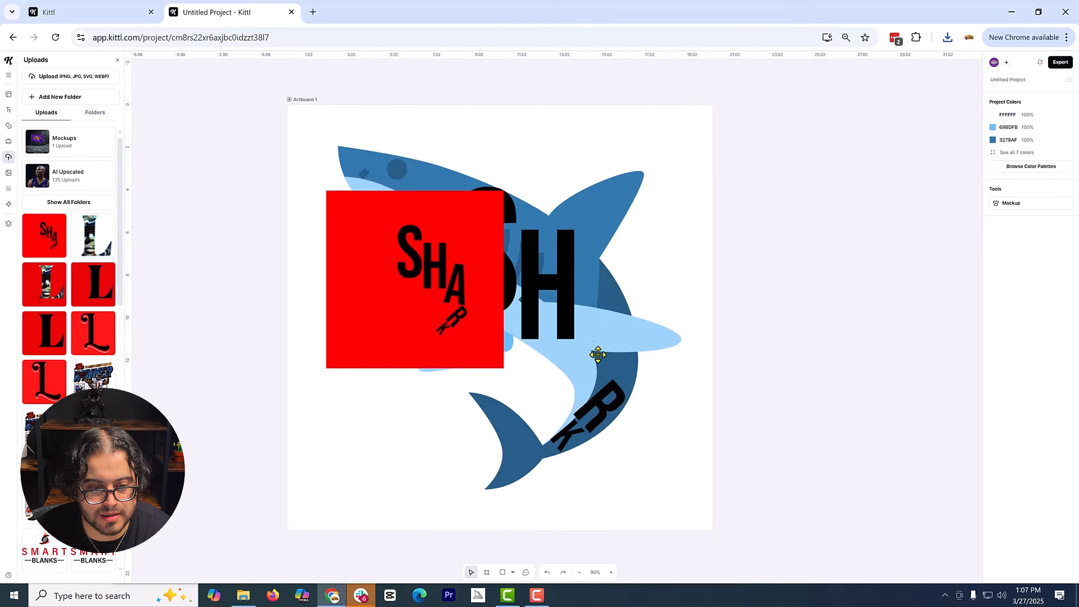
left_click(587, 424)
key("Delete")
left_click(565, 282)
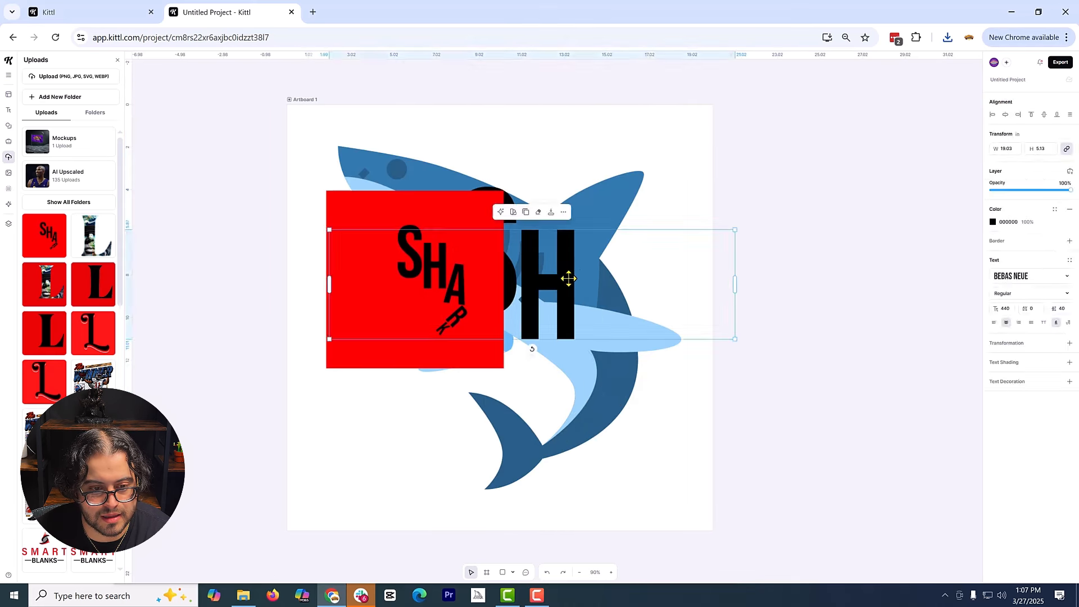
key("Delete")
left_click(521, 210)
key("Delete")
- Fit the uploaded black-on-red SHARK image to the artboard at 20 by 20 in and try to upscale it
left_click_drag(454, 268, 414, 181)
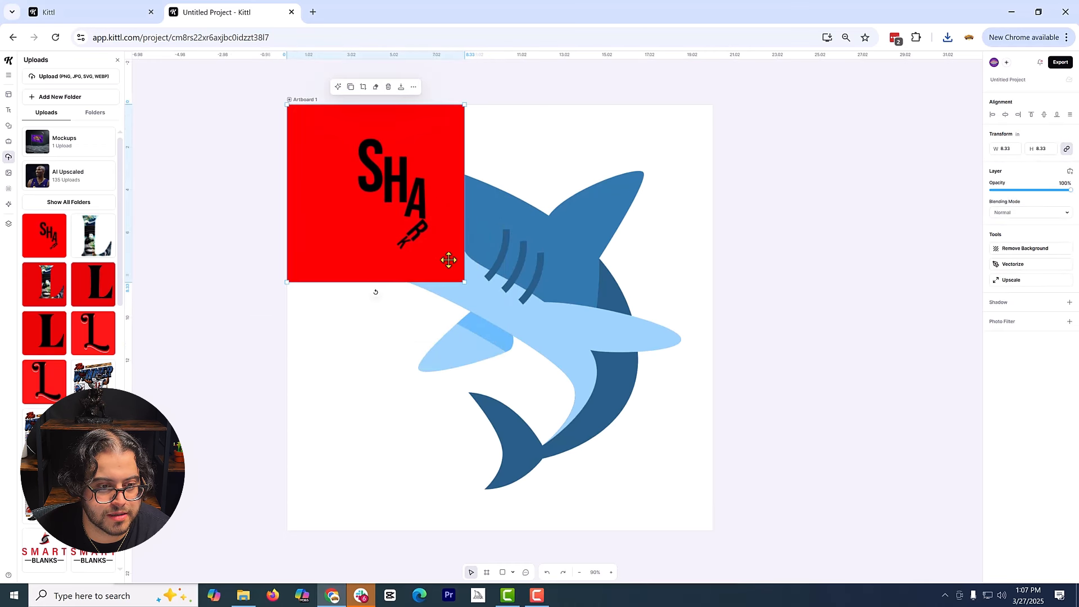
left_click_drag(464, 282, 712, 530)
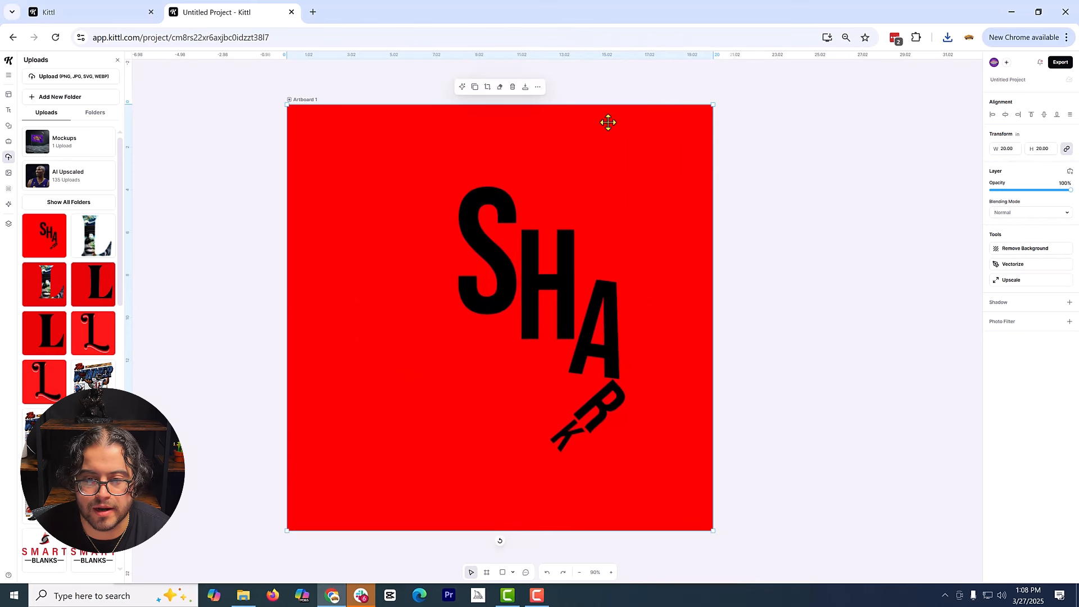
left_click(1017, 281)
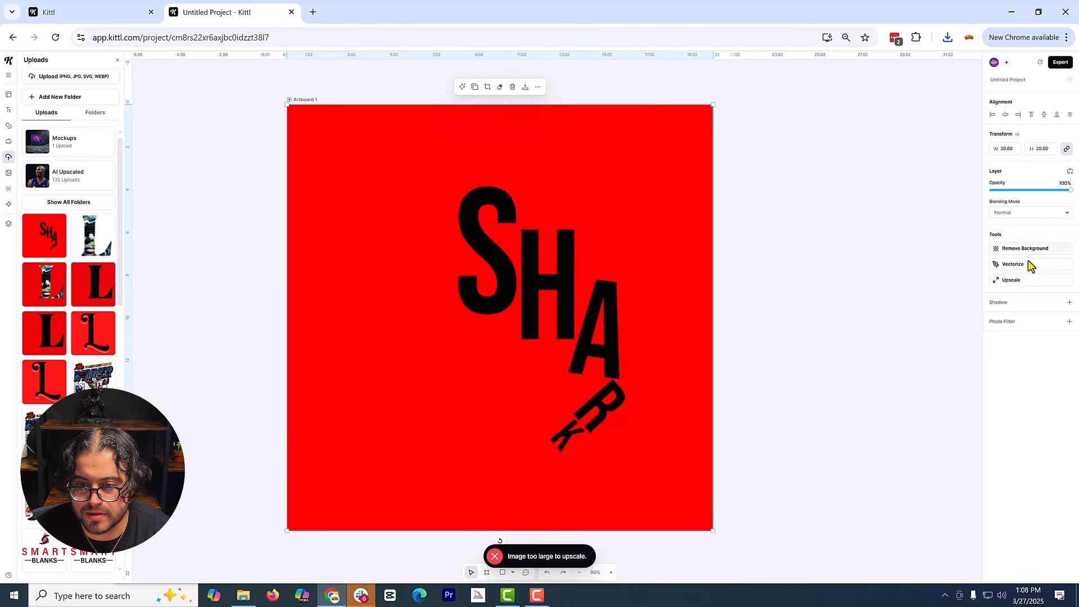
- Vectorize the SHARK image into two colors and remove its black (000000) so the shark shows through the letters
left_click(1024, 268)
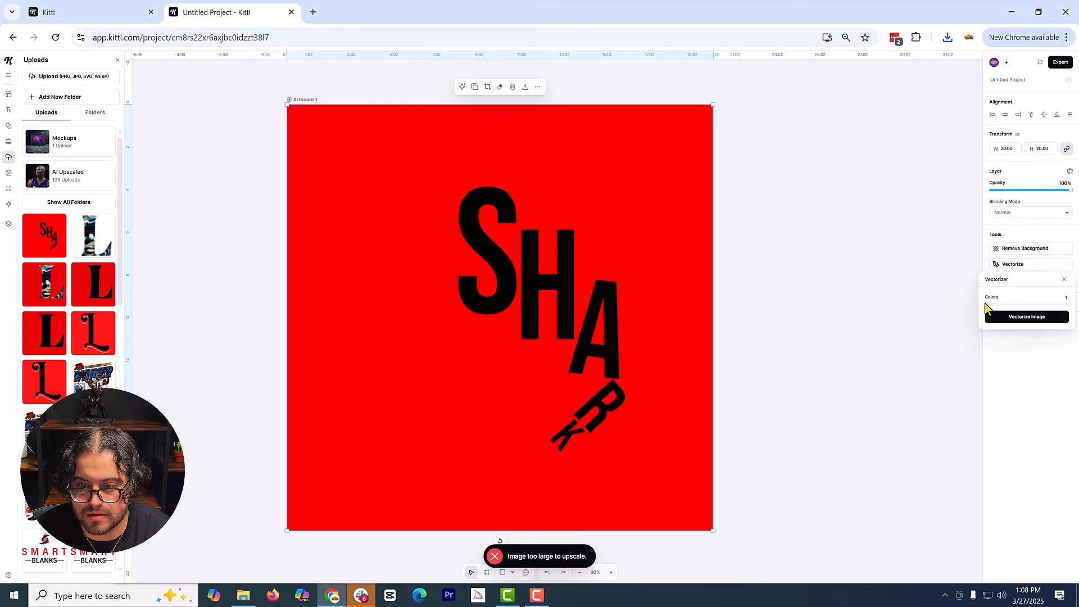
left_click_drag(986, 304, 993, 305)
left_click(1000, 315)
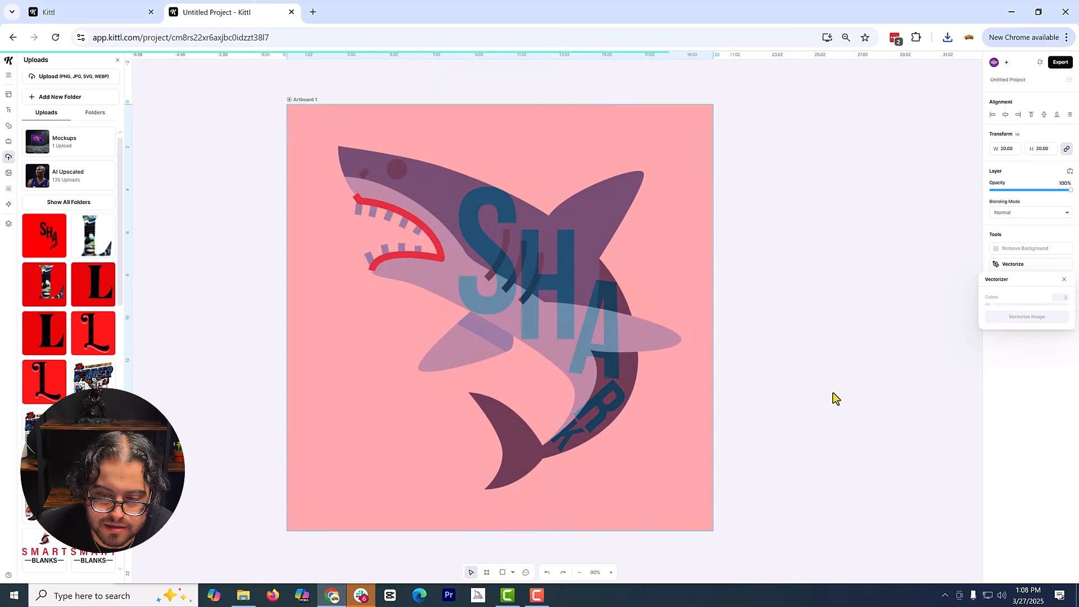
left_click(992, 221)
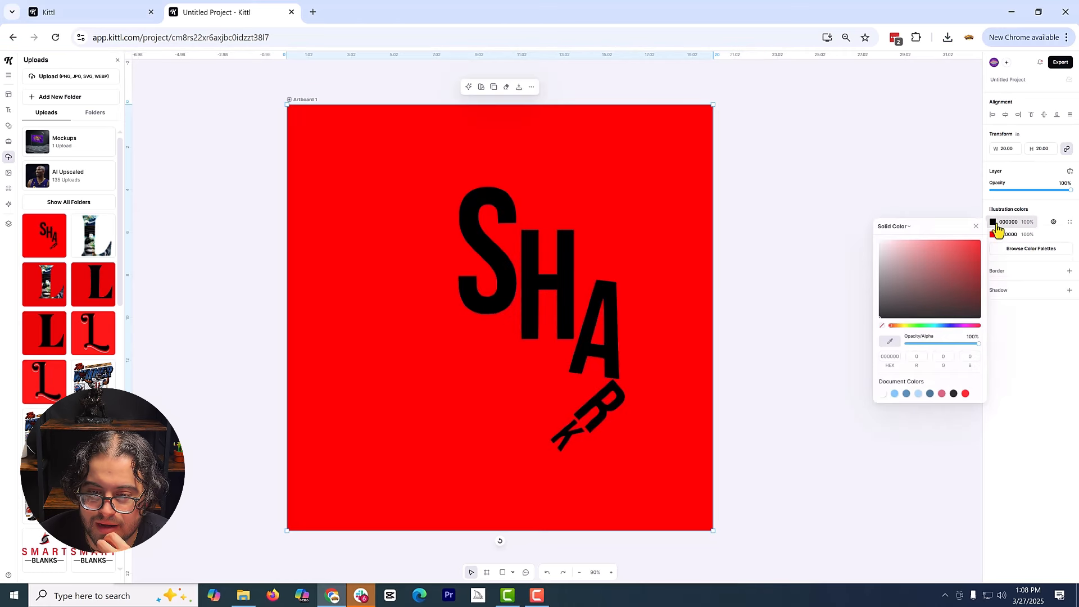
left_click(816, 287)
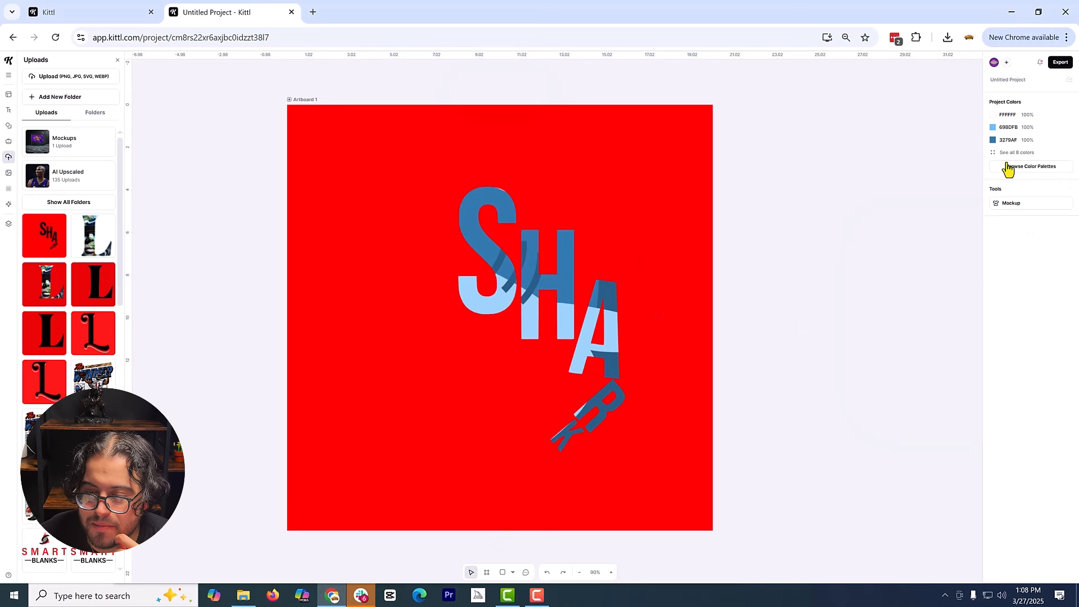
- Export Artboard 1 as a 20 by 20 in PNG at 300 dpi and save it as "Untitled Project (5).png"
left_click(1060, 62)
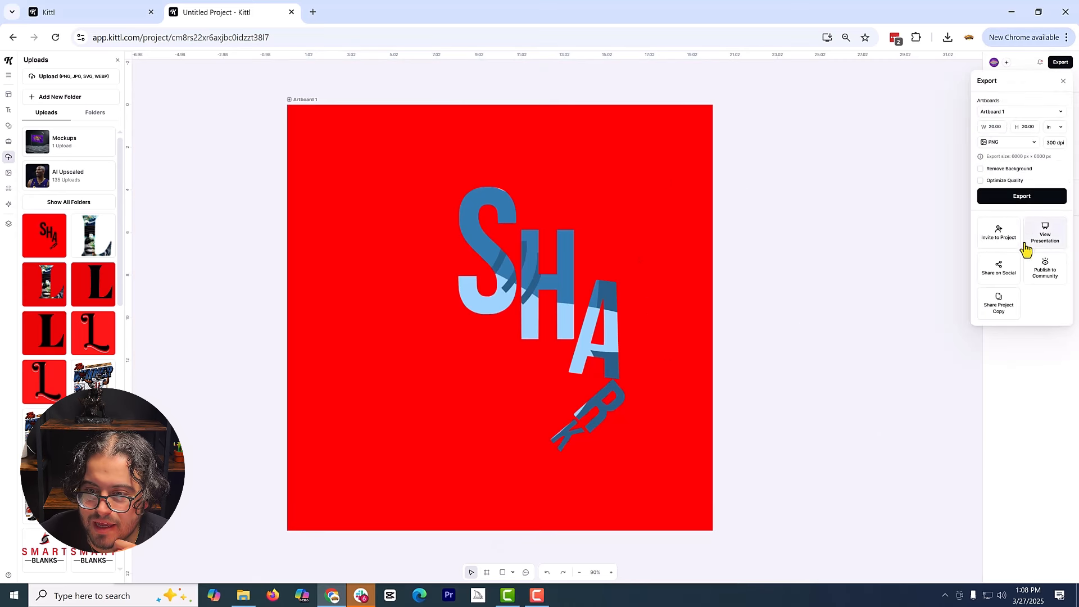
left_click(1034, 196)
left_click(829, 458)
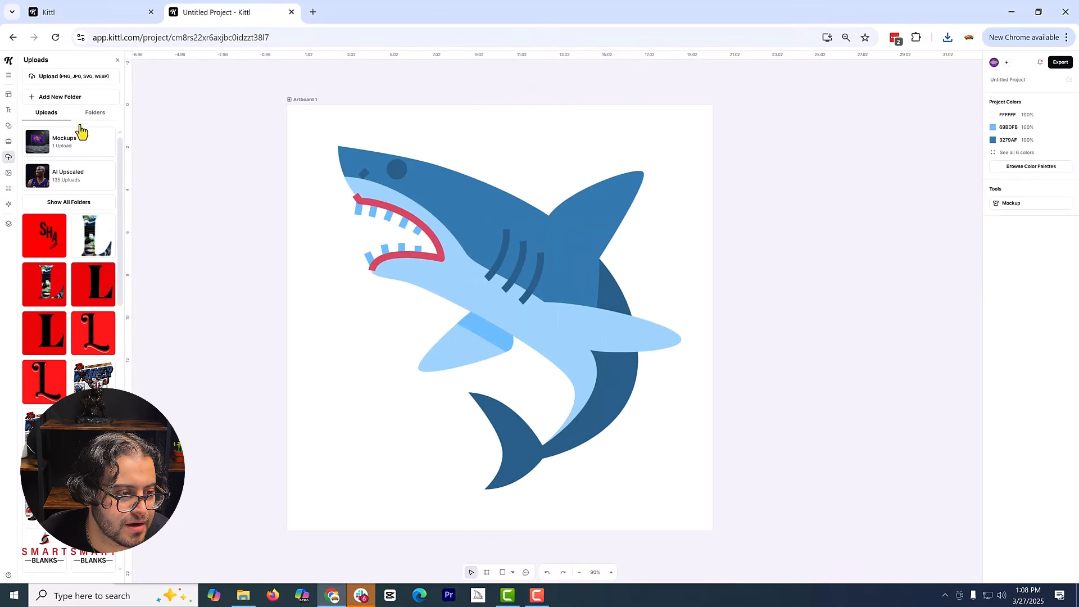
- Upload "Untitled Project (5).png" from the MidJourney Flow folder into the project
left_click(39, 78)
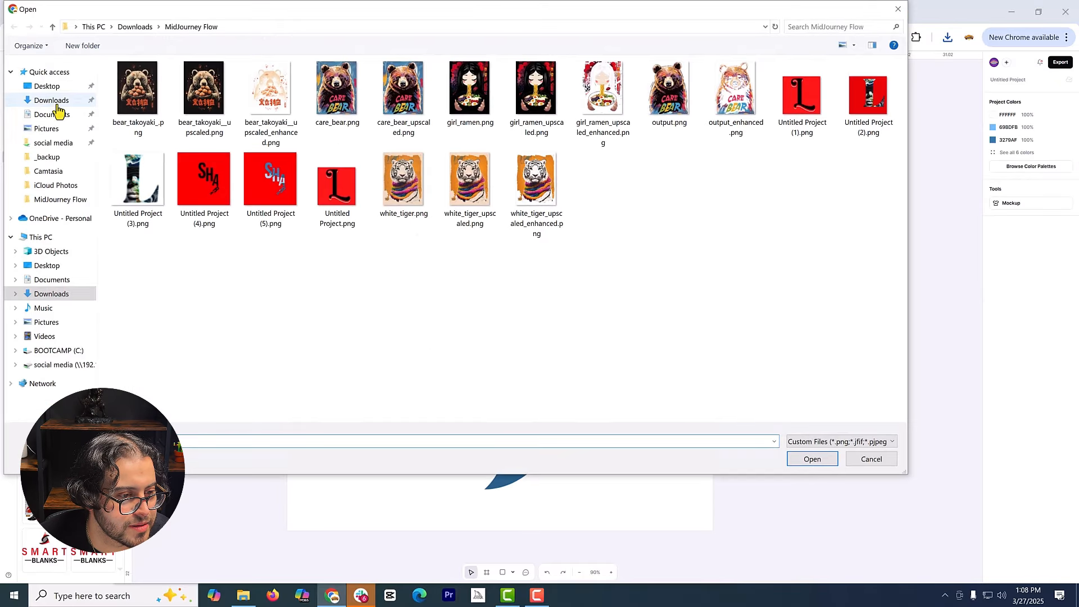
double_click(265, 171)
- Fit the shark-filled lettering image to the artboard at 20 by 20 in and remove its red background
left_click_drag(412, 229, 289, 99)
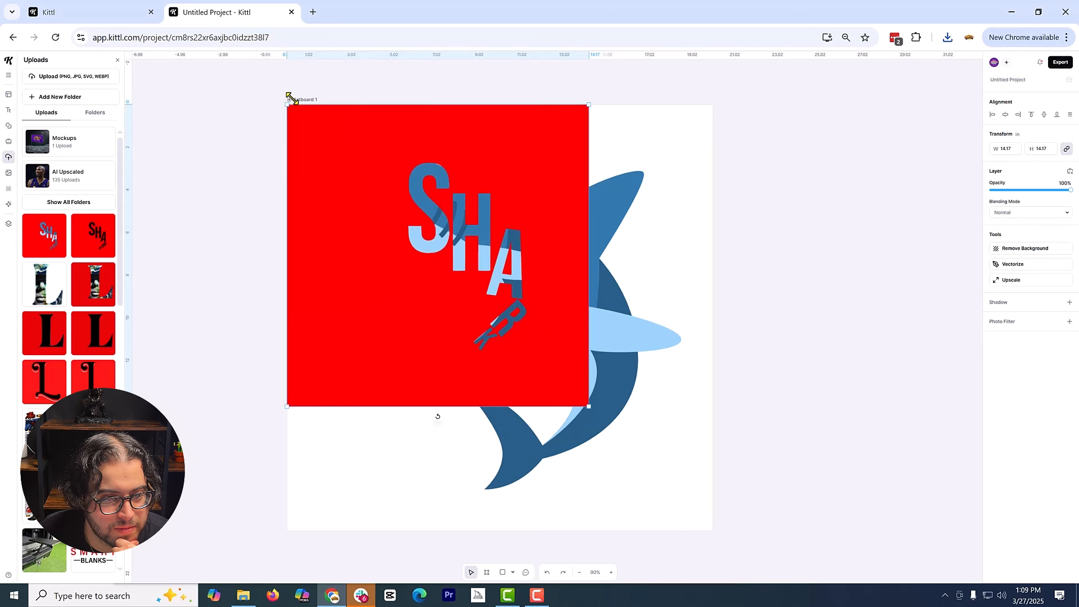
left_click_drag(588, 406, 742, 504)
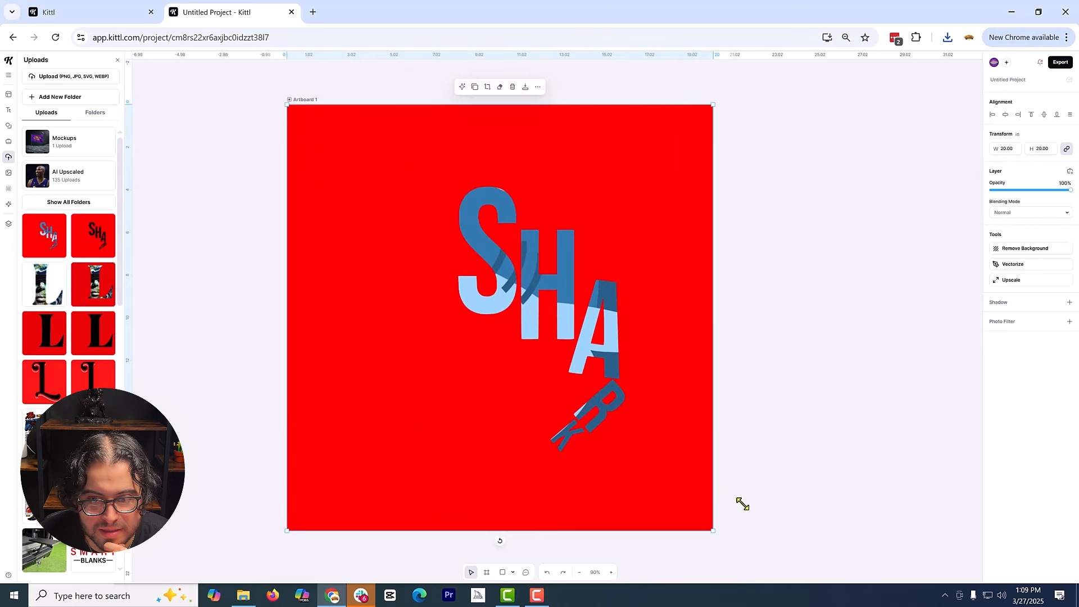
left_click(1029, 250)
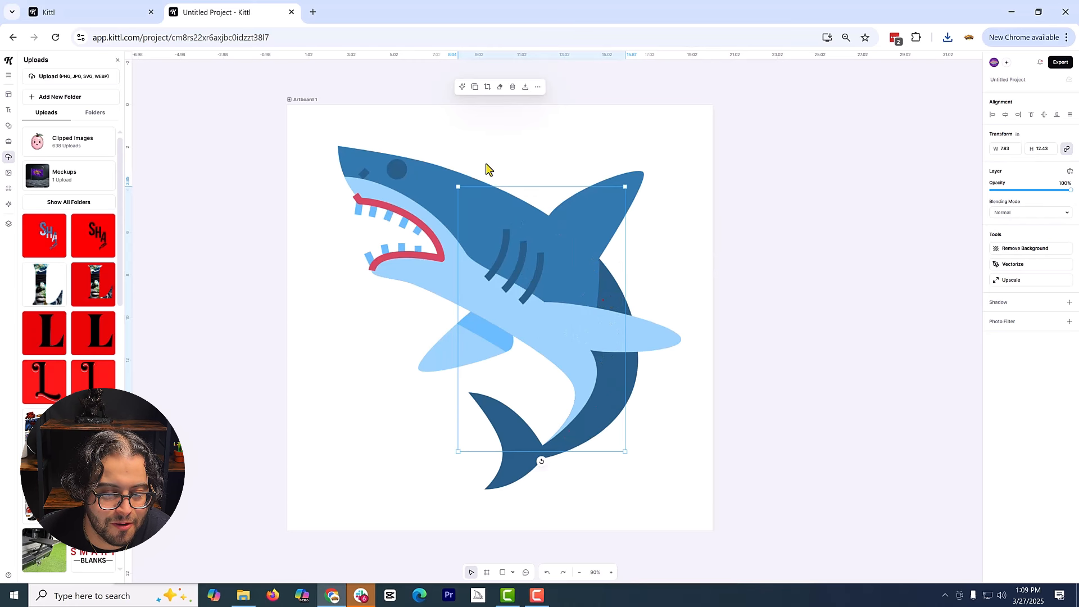
- Duplicate the vector shark illustration and rasterize the copy for erasing, without erasing any of it
left_click(446, 184)
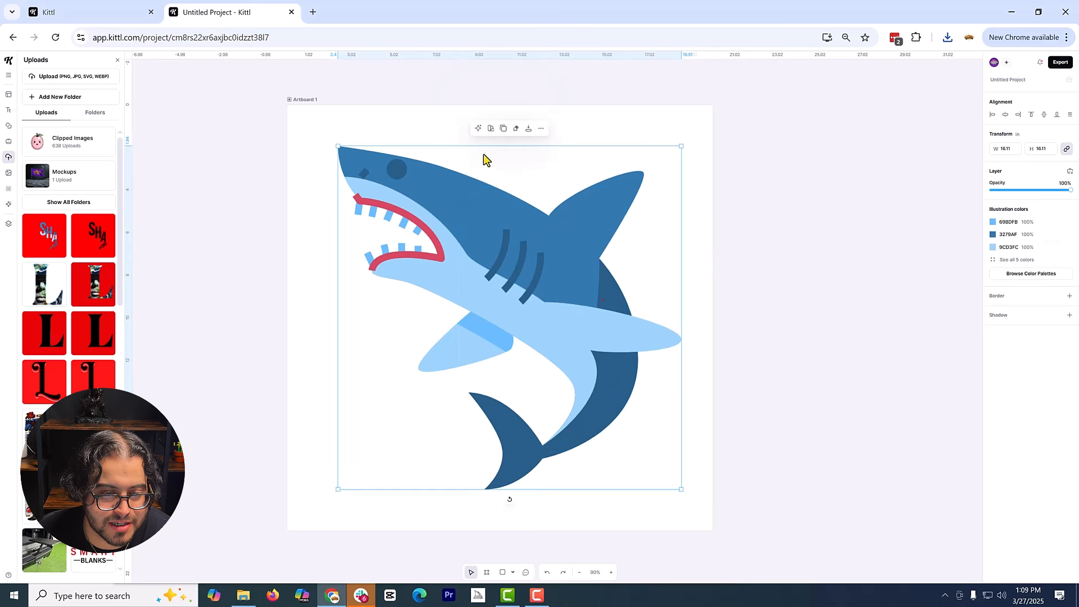
left_click(504, 129)
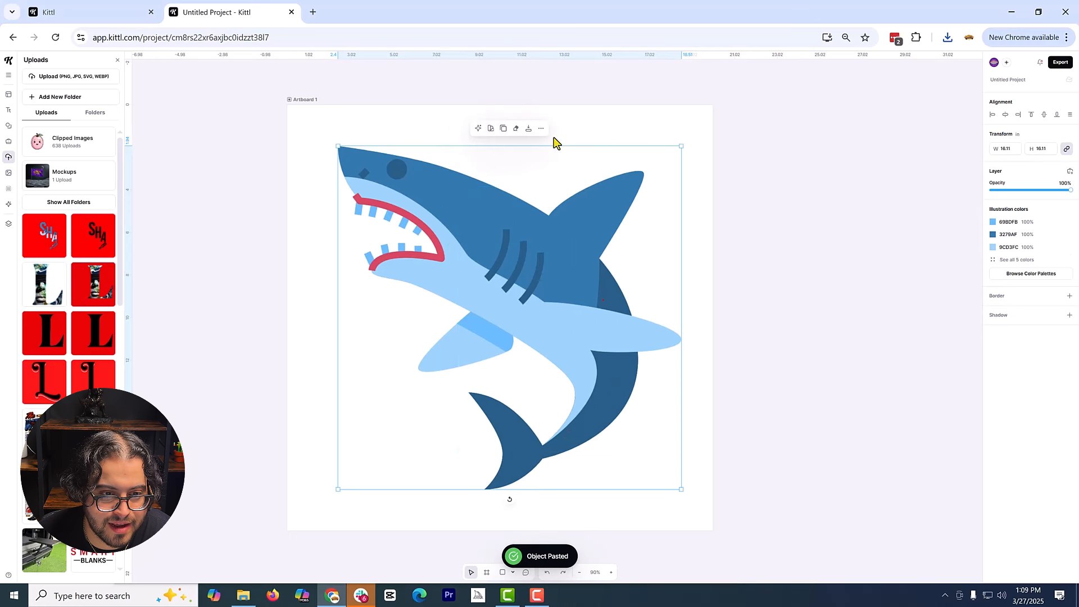
left_click(516, 131)
left_click(566, 337)
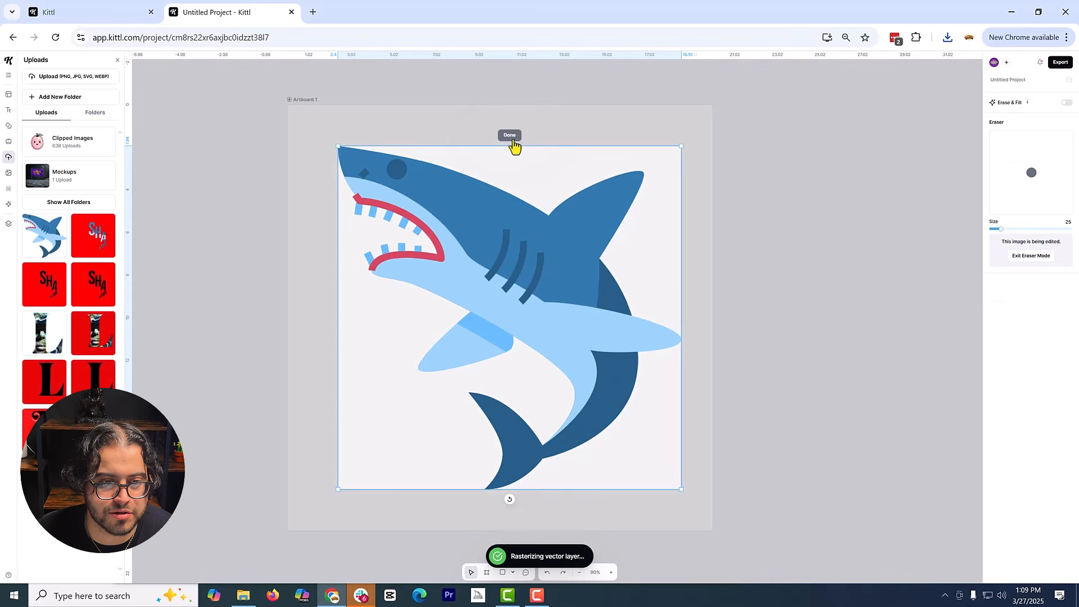
left_click(512, 141)
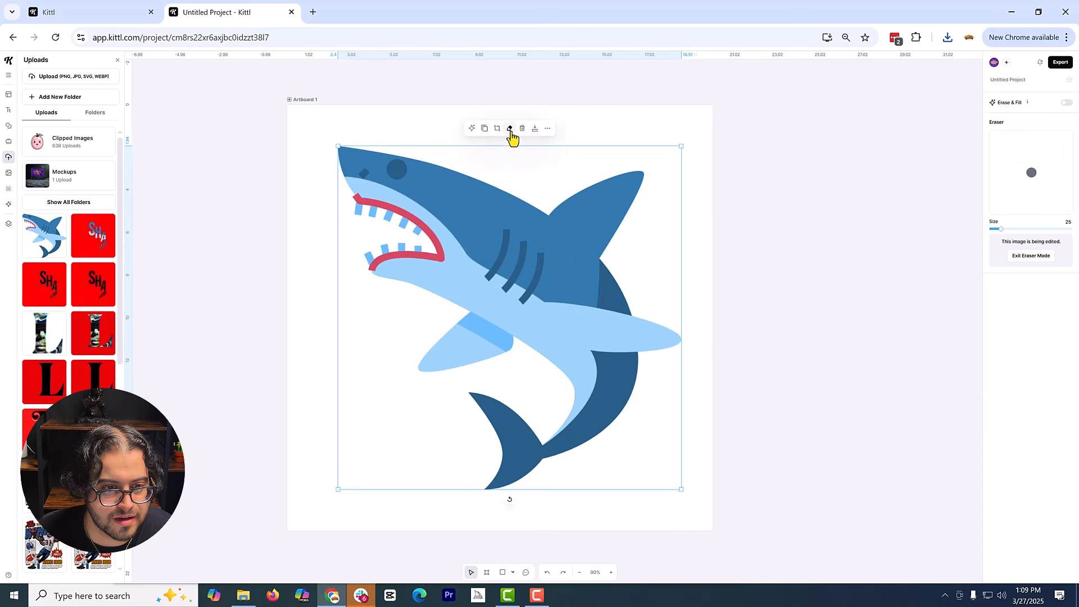
- Crop the rasterized shark copy to the head and open mouth, ending just behind the jaw
left_click(494, 127)
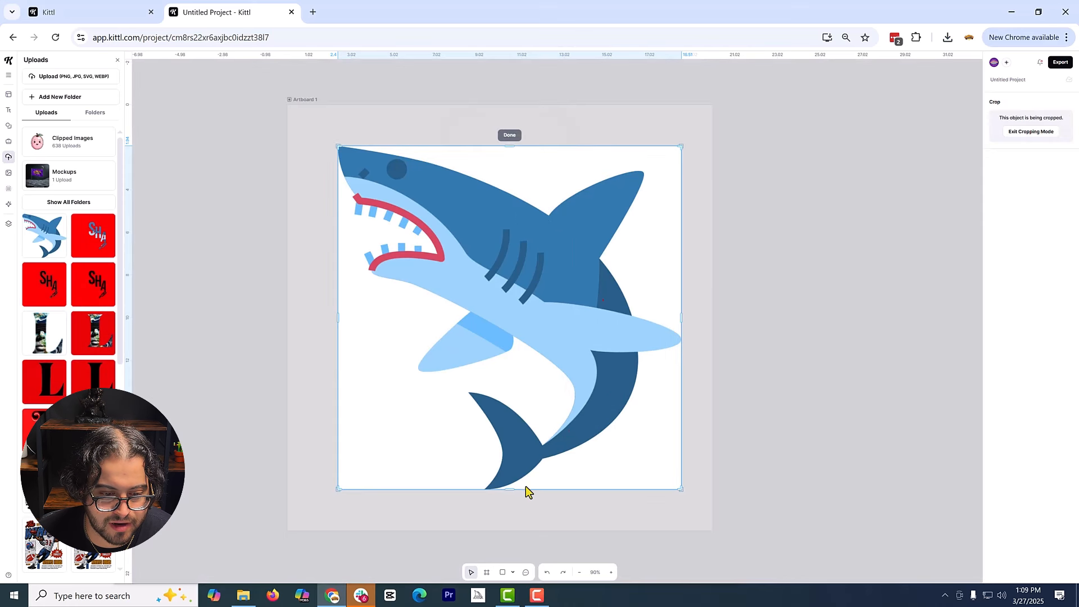
left_click_drag(679, 489, 489, 313)
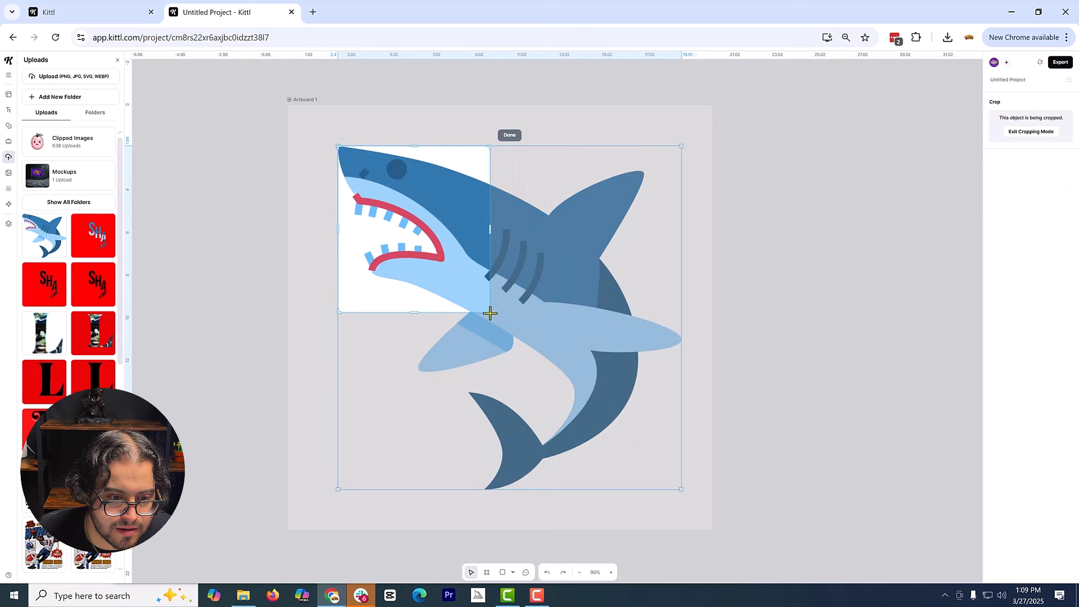
left_click(509, 135)
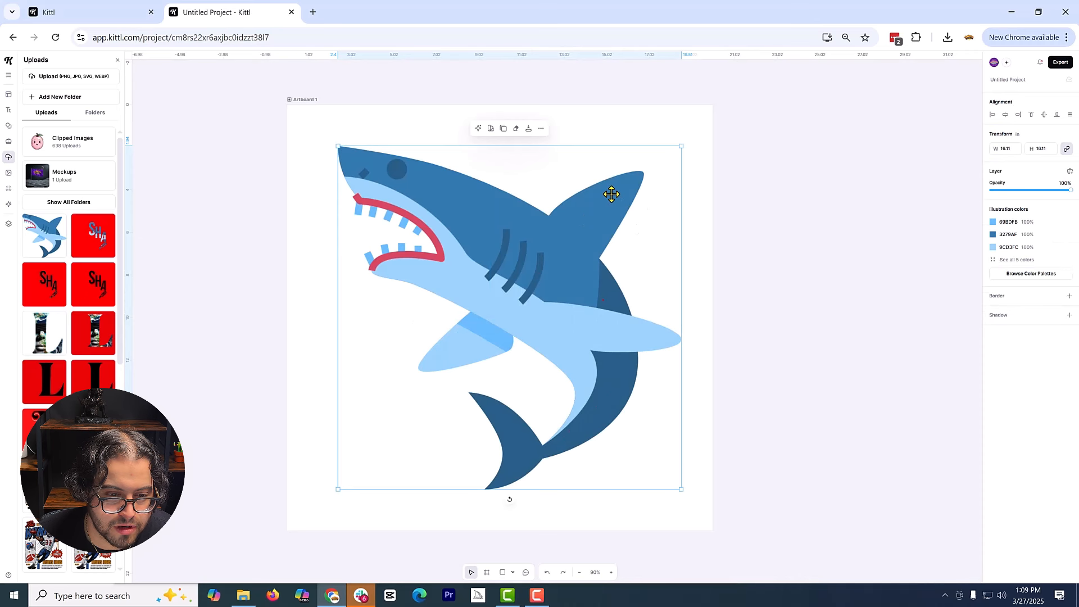
- Duplicate the full vector shark again and rasterize the selected layer
left_click(503, 129)
left_click(515, 130)
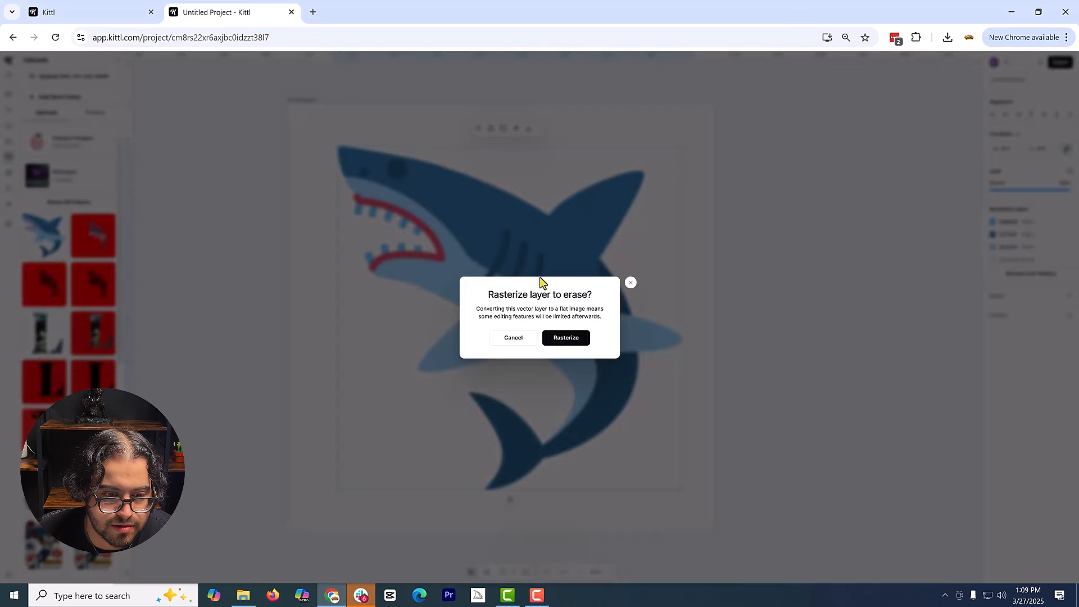
left_click(564, 338)
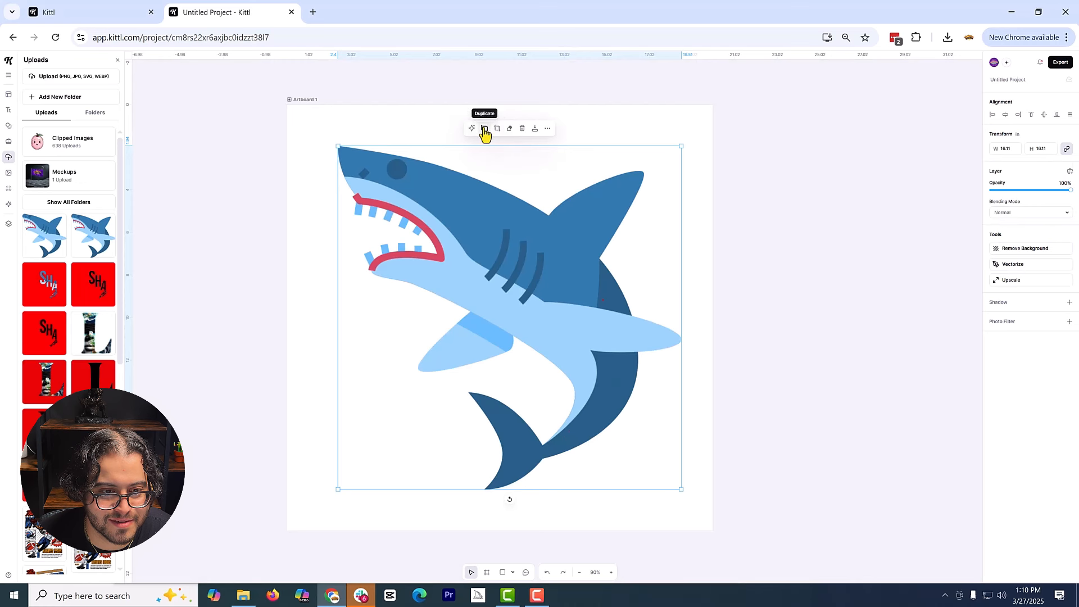
- Duplicate the rasterized shark and crop the copy to the dorsal fin on its back
left_click(484, 130)
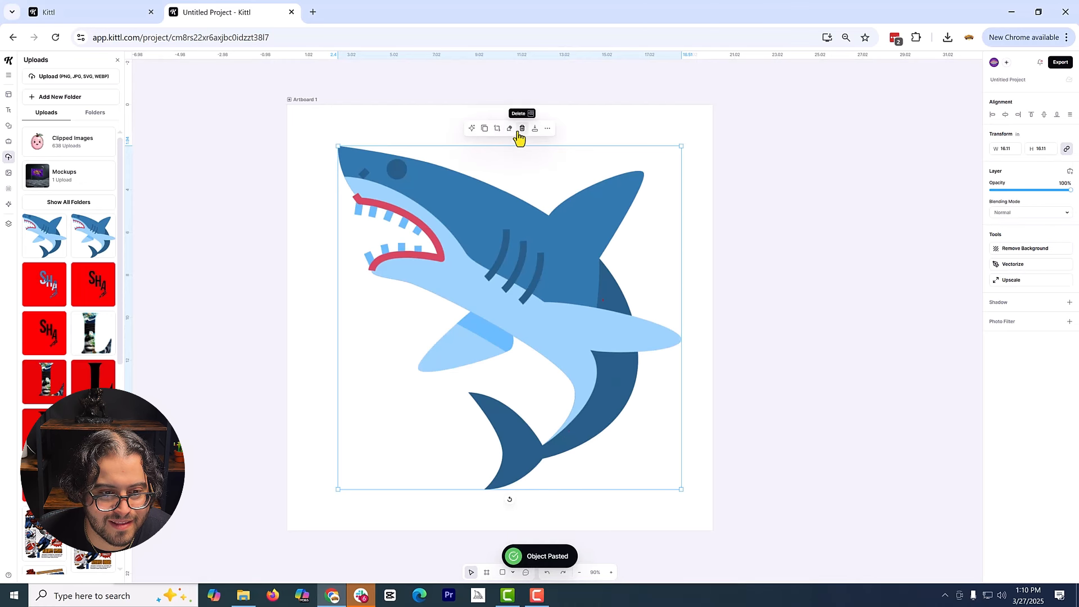
left_click(498, 129)
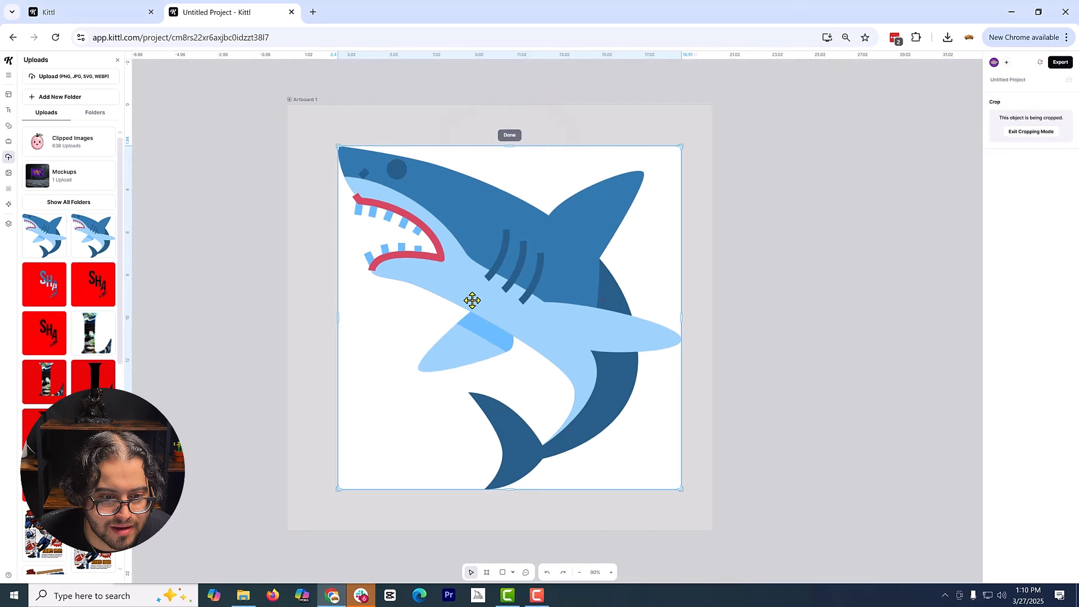
left_click_drag(345, 479, 548, 259)
left_click(509, 136)
left_click(531, 226)
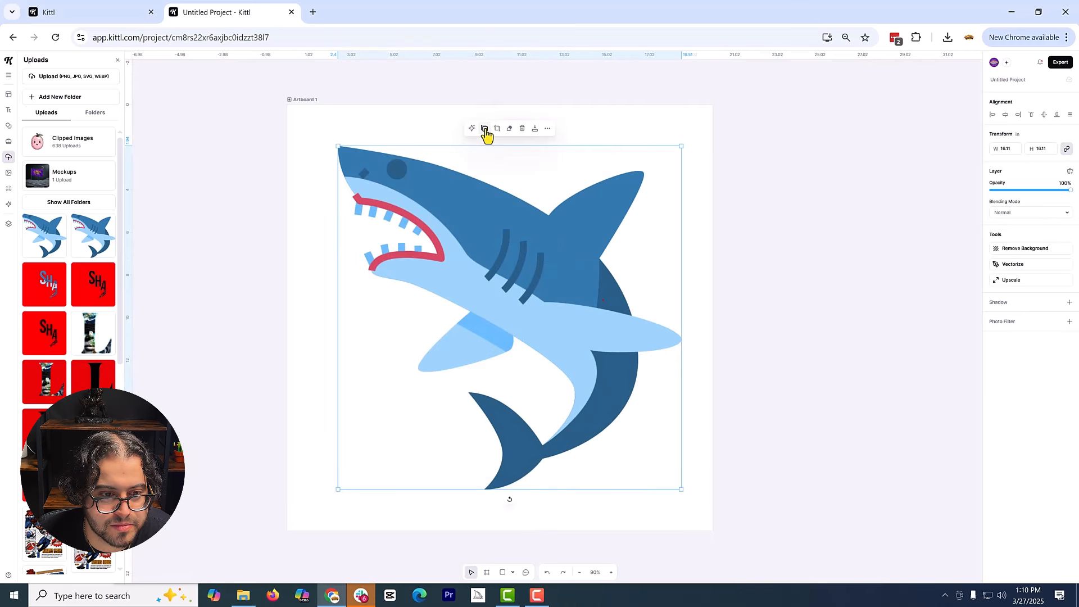
- Duplicate the full rasterized shark and crop the copy to the lower pectoral fin, about 4.69 by 3.14 in
left_click(484, 129)
left_click(498, 128)
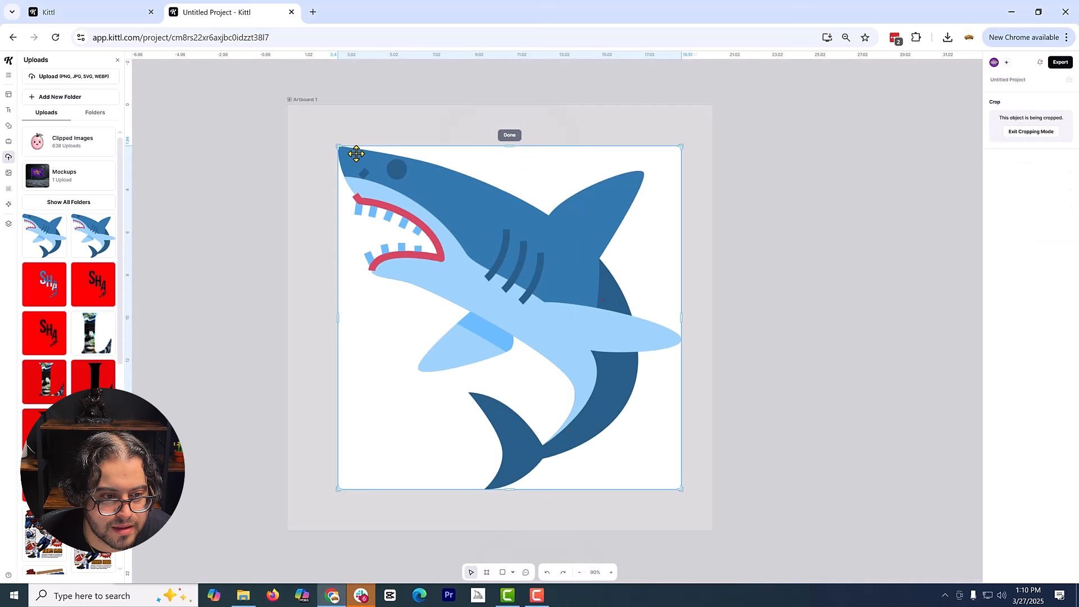
left_click_drag(338, 146, 414, 378)
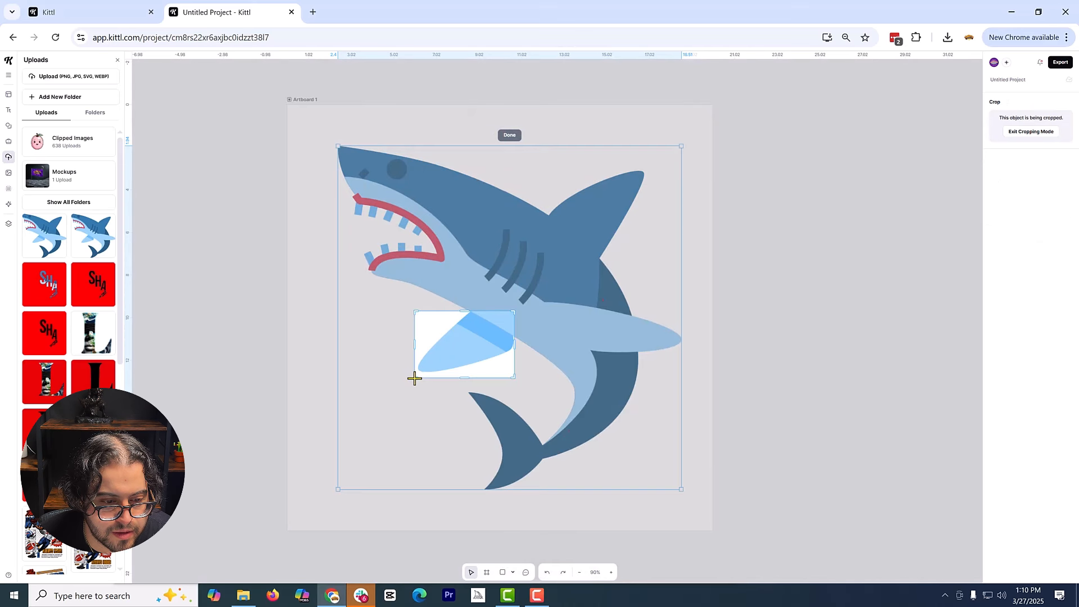
left_click(509, 135)
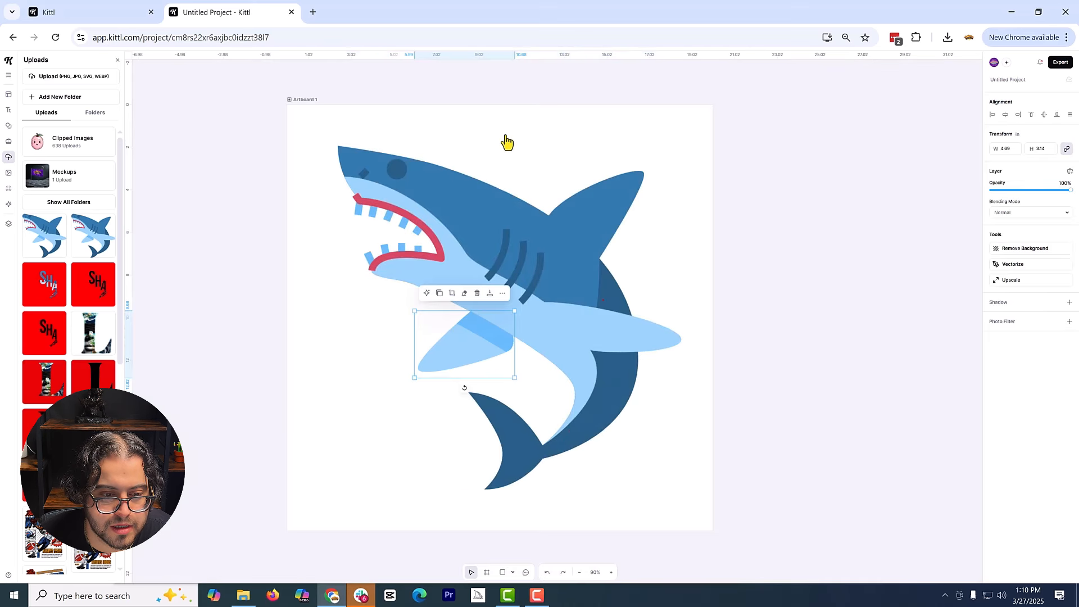
left_click(349, 313)
- Crop the rasterized shark copy to the tip of the far pectoral fin at the shark's rear edge
left_click(497, 129)
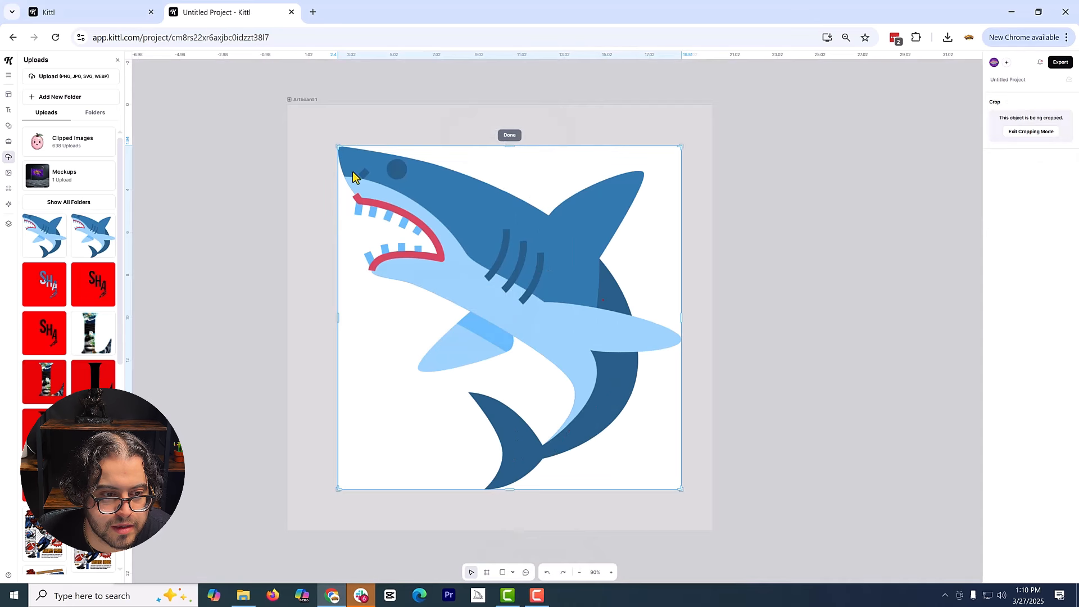
left_click_drag(337, 148, 629, 245)
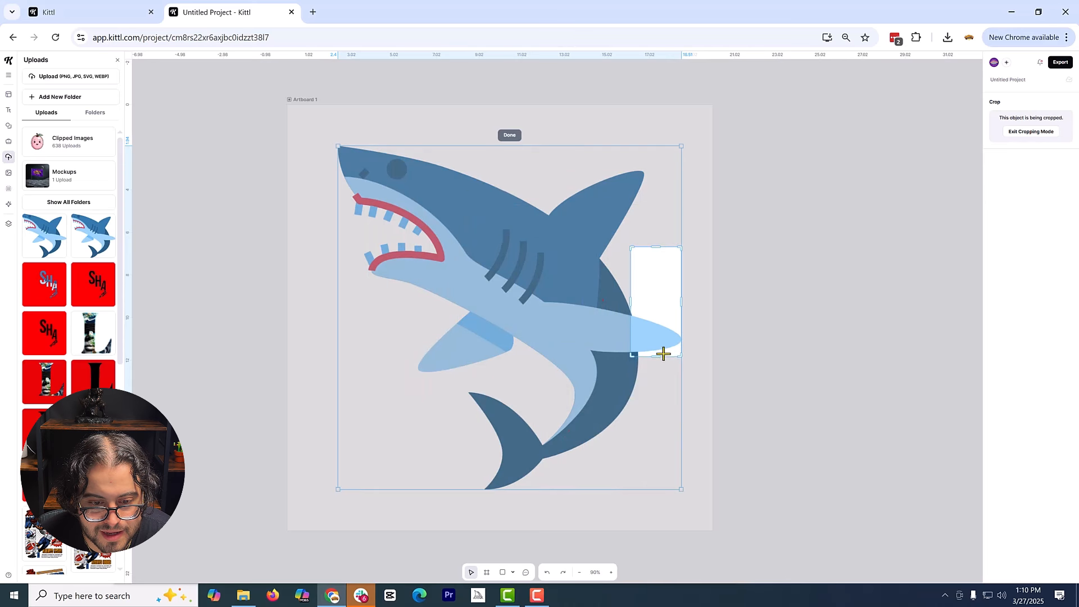
left_click_drag(663, 354, 664, 352)
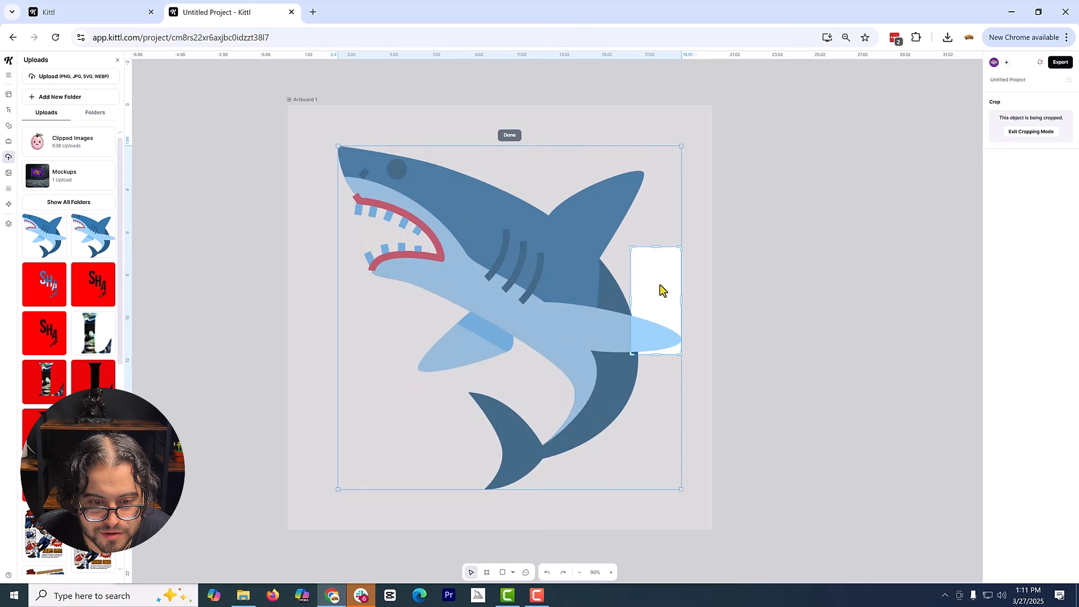
left_click_drag(662, 251, 645, 314)
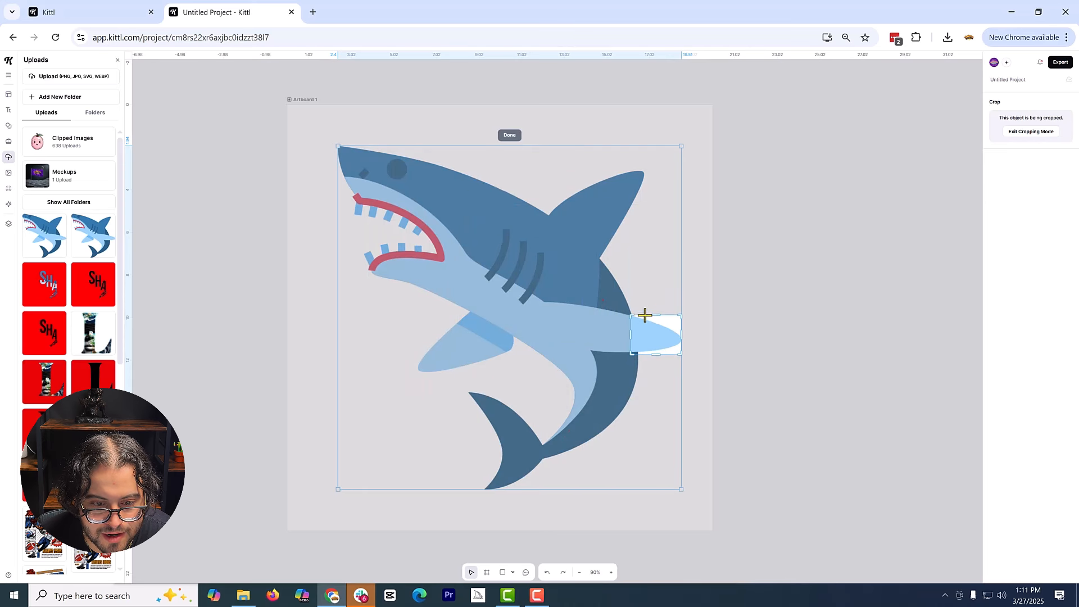
left_click(509, 135)
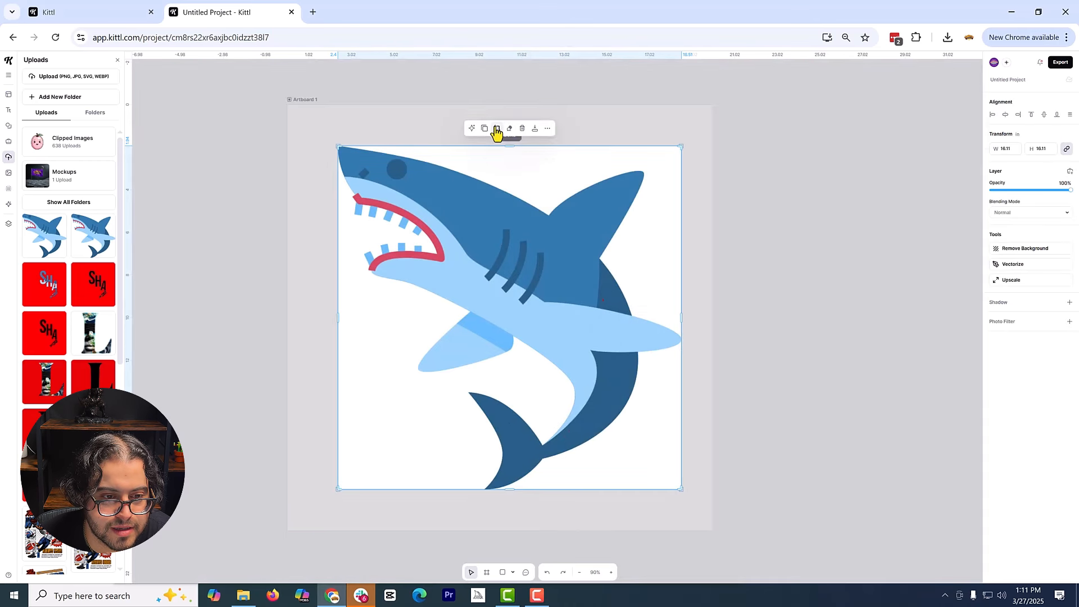
- Crop the full rasterized shark to the tail fin, ending just past where the tail joins the body
left_click(496, 128)
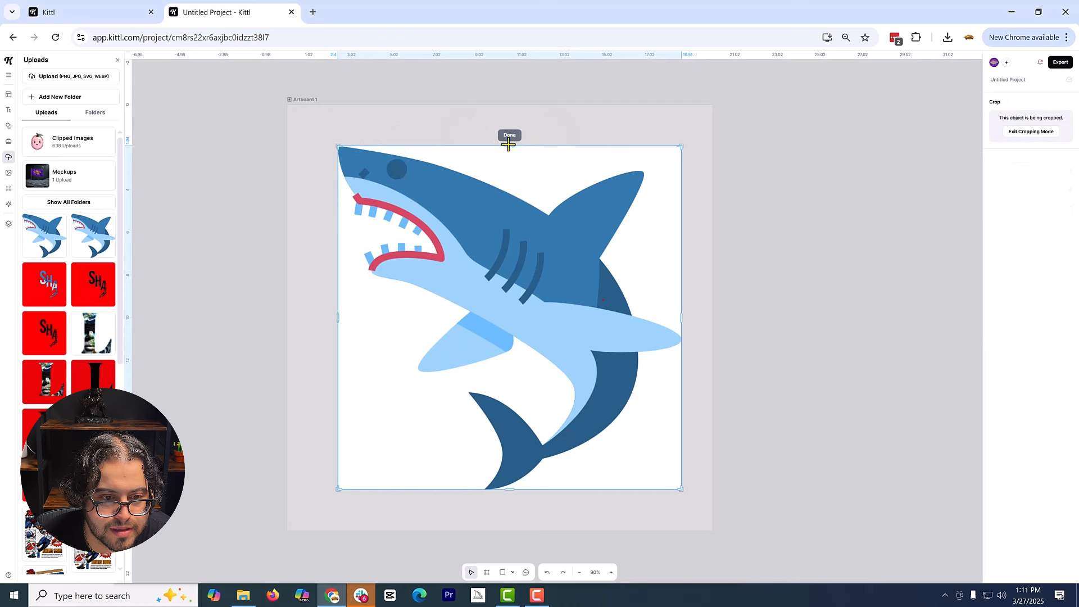
left_click_drag(509, 145, 618, 393)
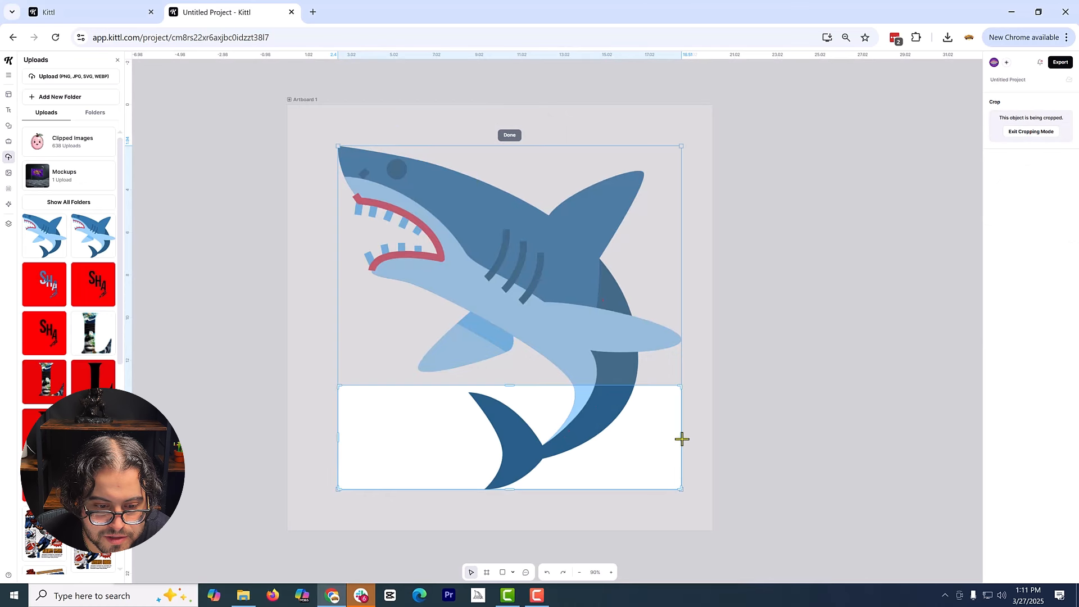
left_click_drag(681, 439, 558, 391)
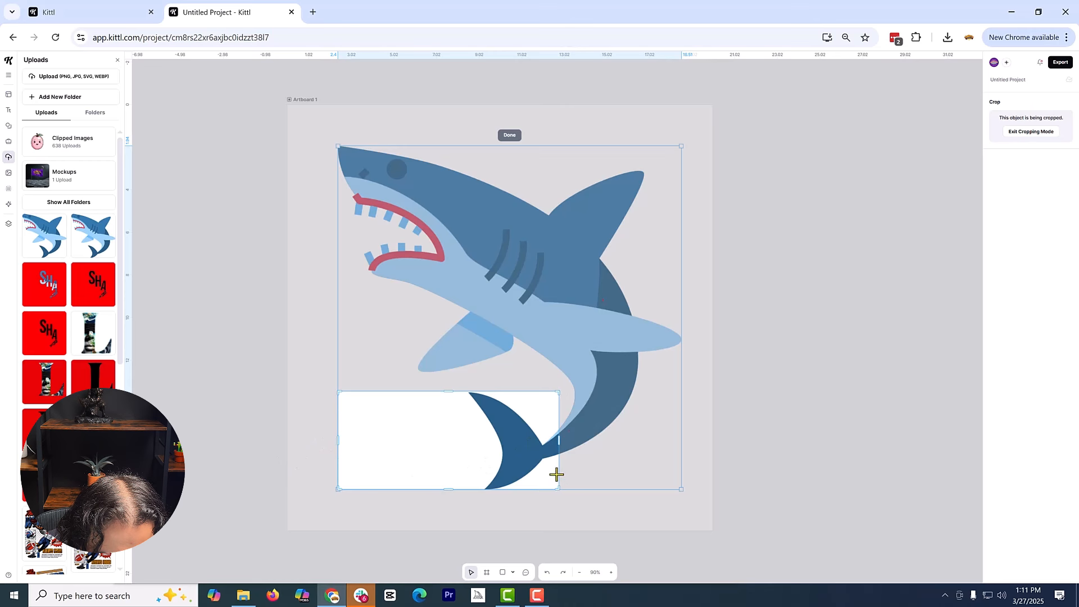
left_click_drag(560, 441, 563, 442)
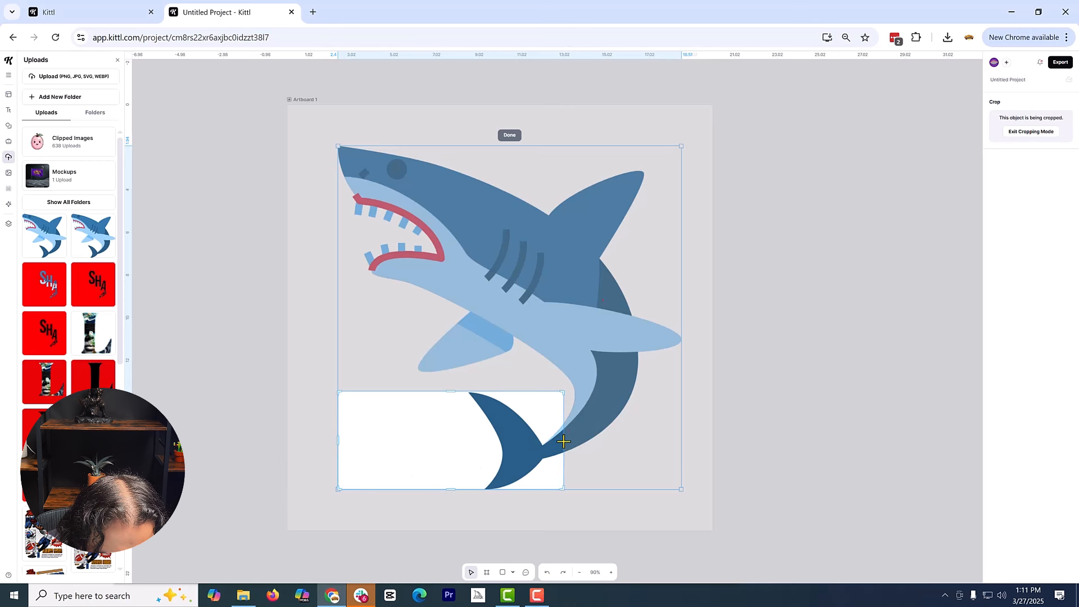
left_click(570, 518)
left_click(450, 374)
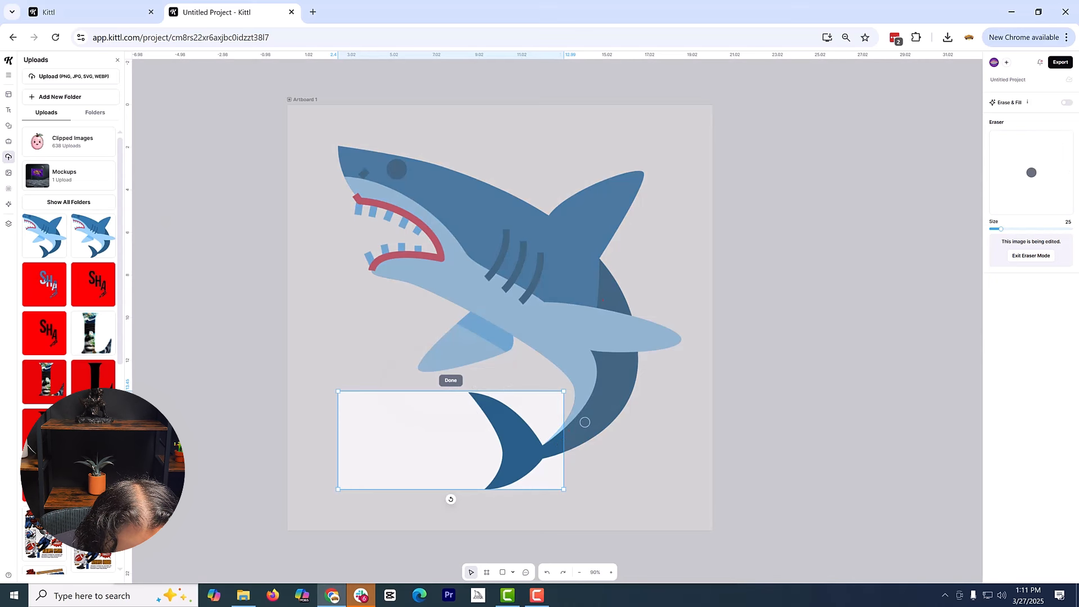
left_click(451, 381)
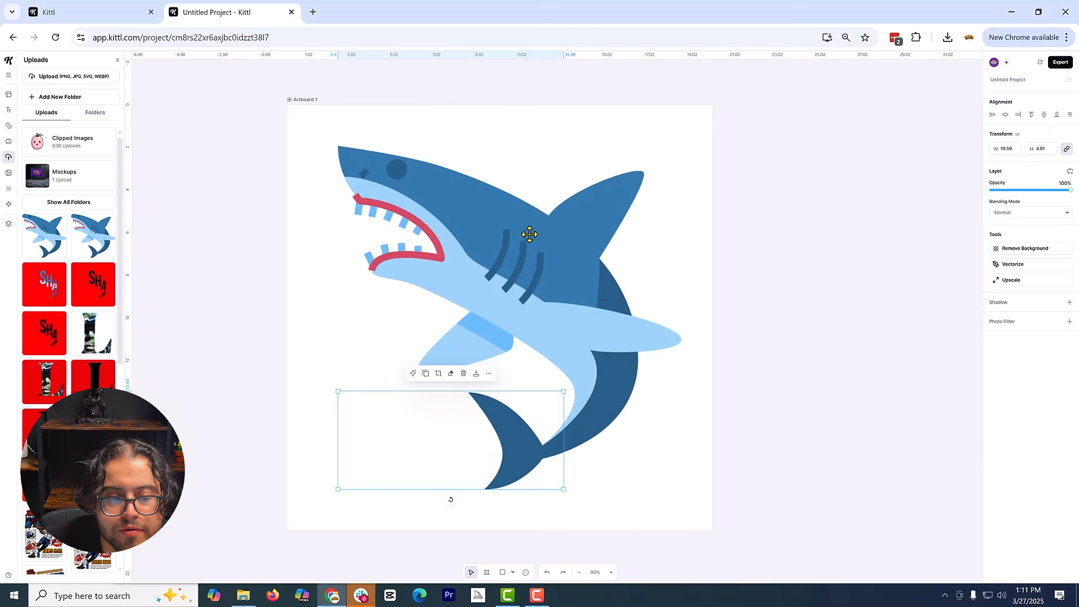
- Remove the full vector shark that covers the shark-filled lettering
left_click(534, 216)
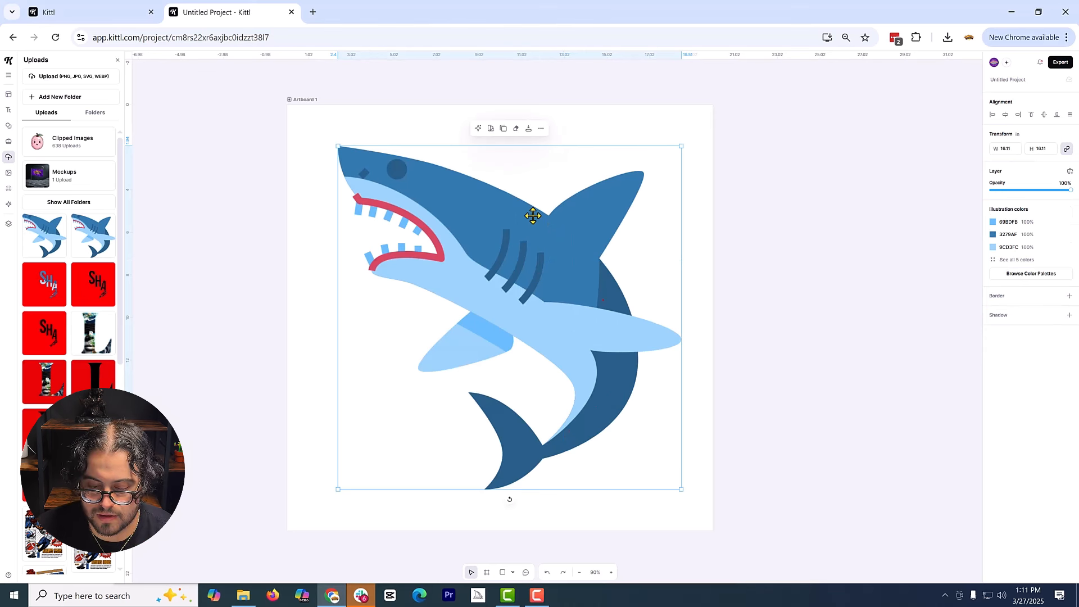
key("ctrl+z")
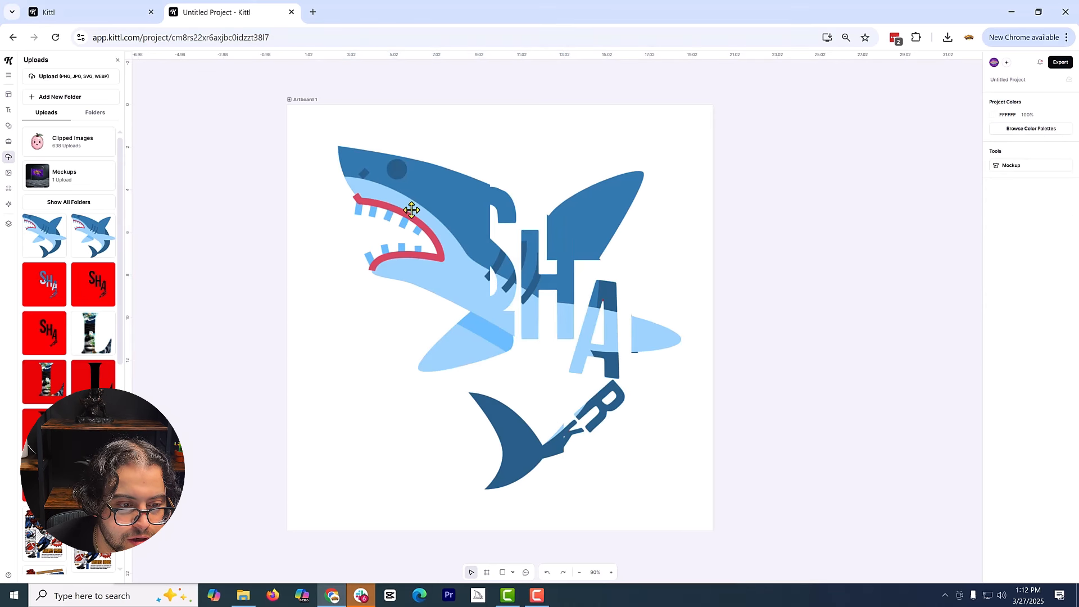
- Erase the back edge of the head piece where it overlaps the letter S, using eraser size 141
left_click(407, 183)
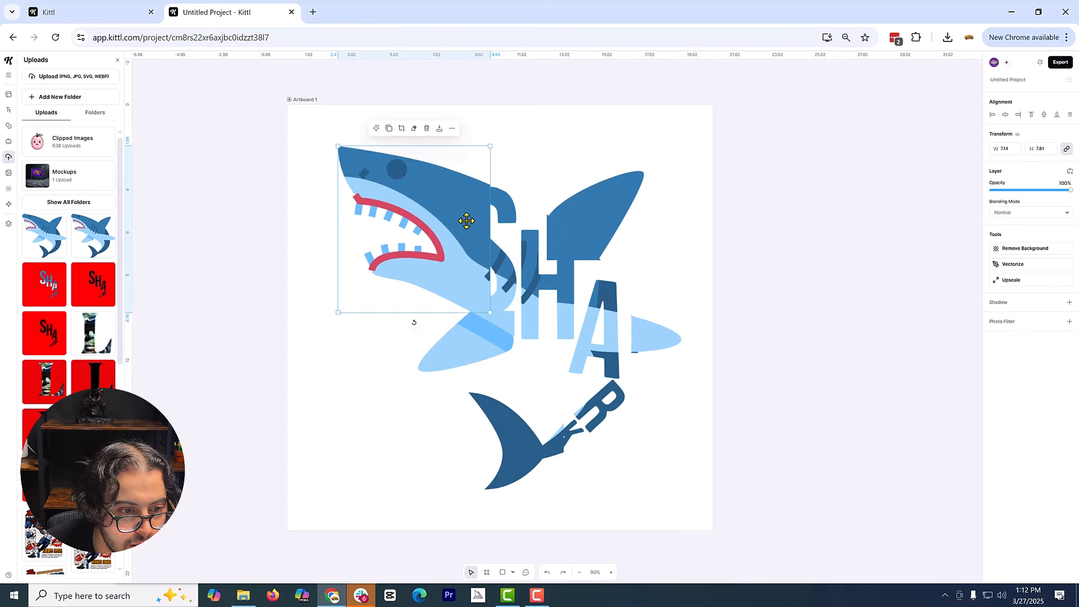
left_click(414, 128)
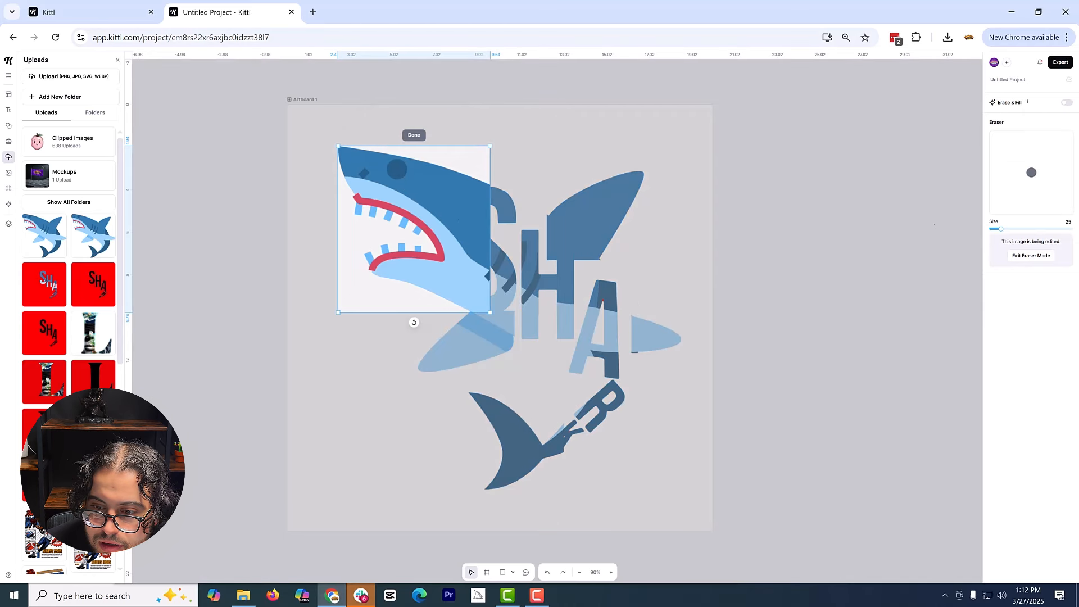
left_click_drag(1002, 230, 1049, 230)
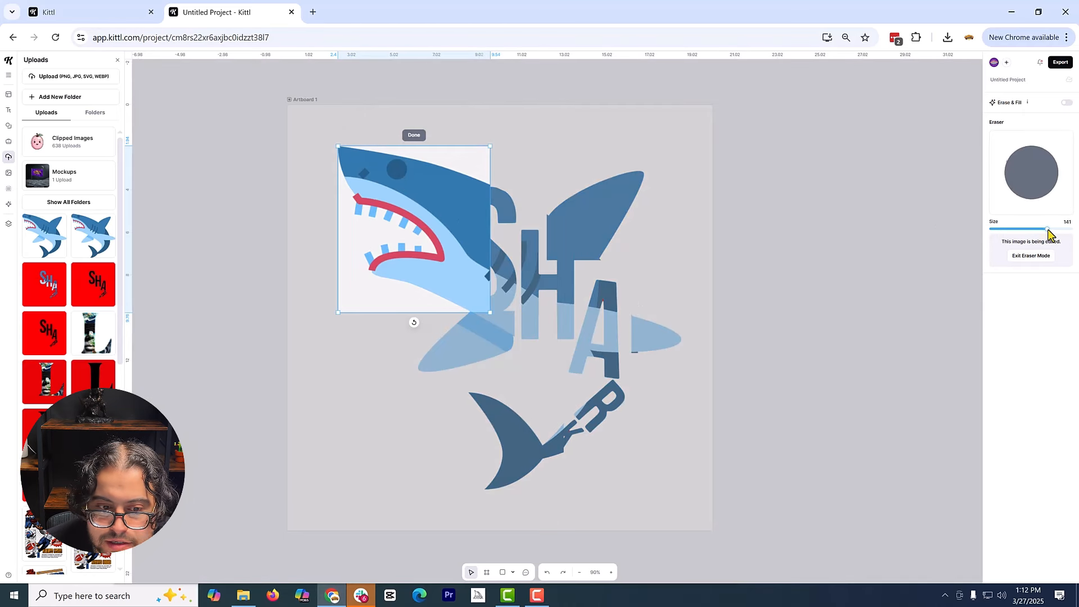
left_click(501, 219)
mouse_move(501, 219)
left_mouse_down()
mouse_move(527, 252)
mouse_move(530, 270)
mouse_move(494, 278)
left_mouse_up()
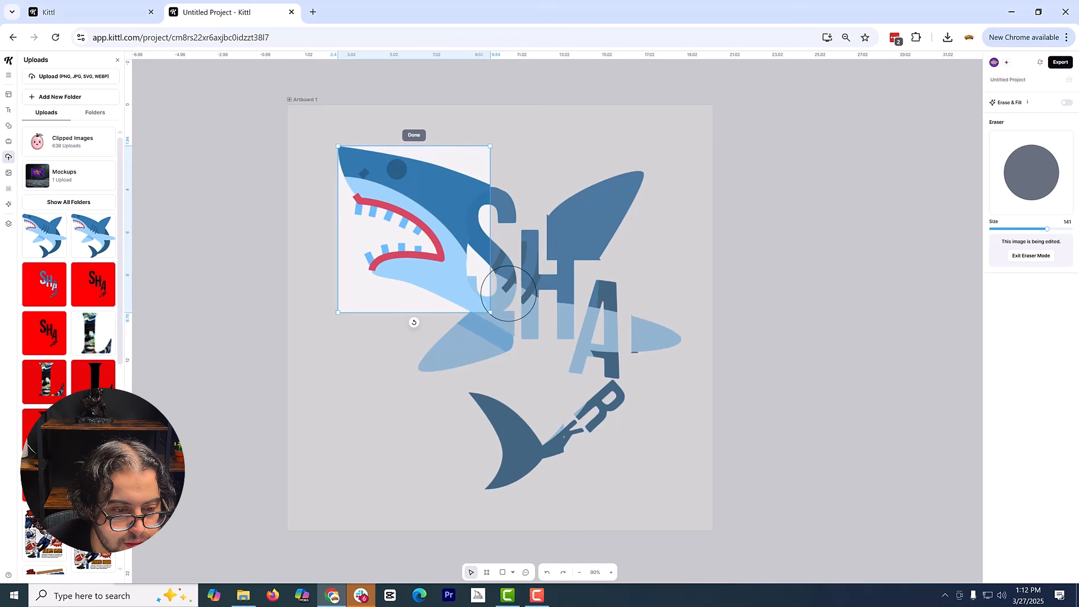
key("Escape")
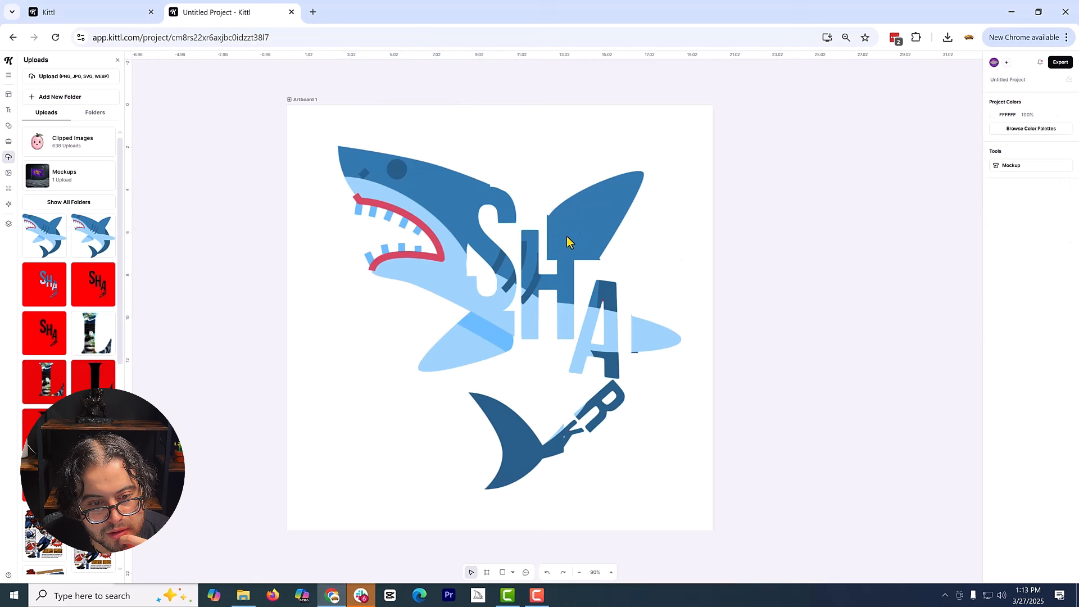
- Erase the base of the dorsal fin piece above the H and A with a size 200 eraser
left_click(585, 207)
left_click(613, 128)
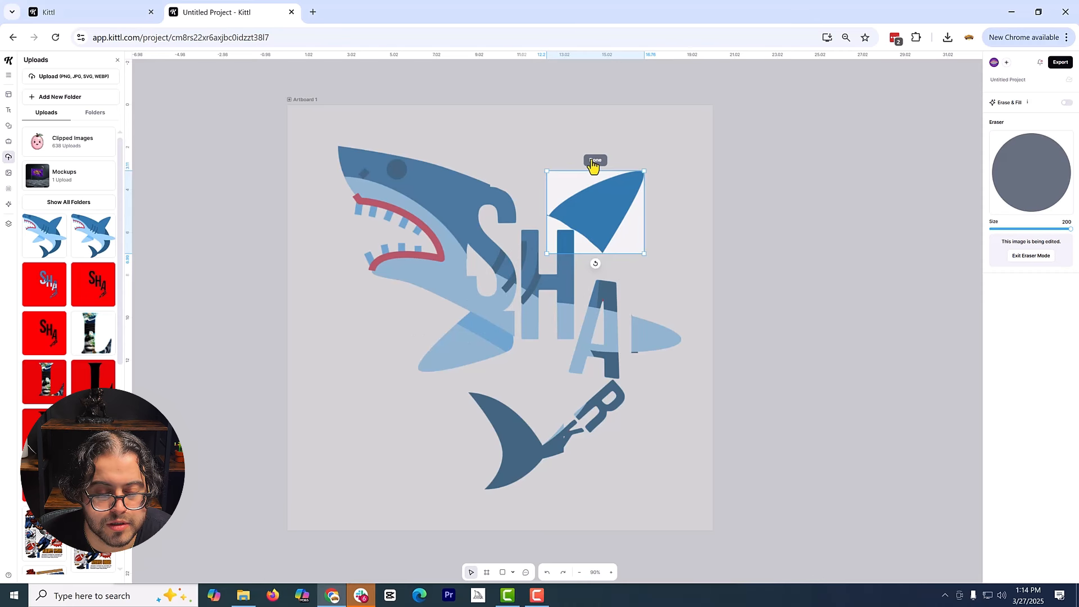
left_click(594, 162)
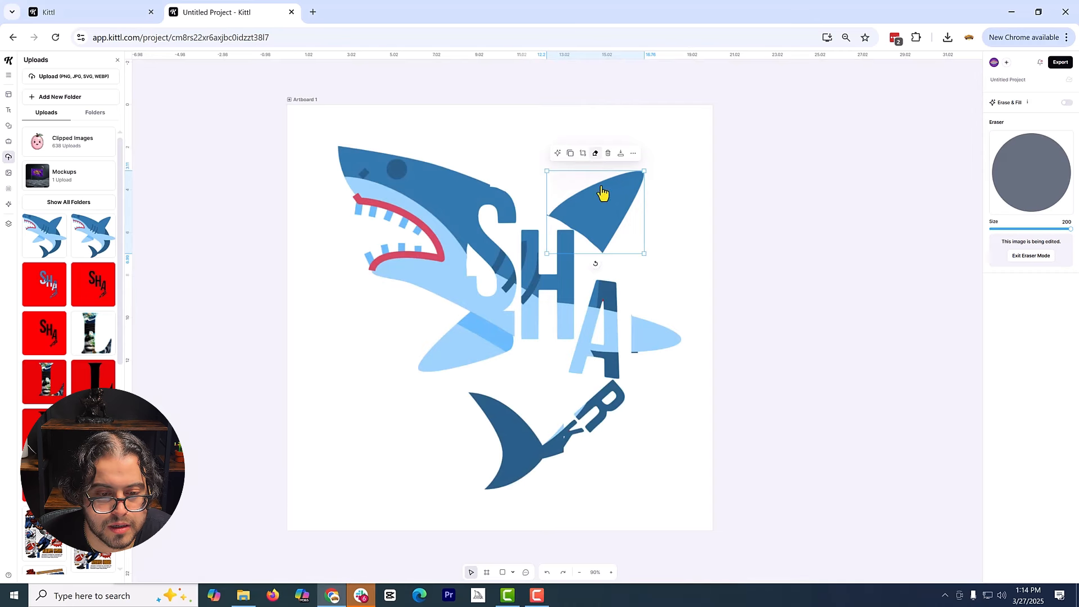
left_click(595, 155)
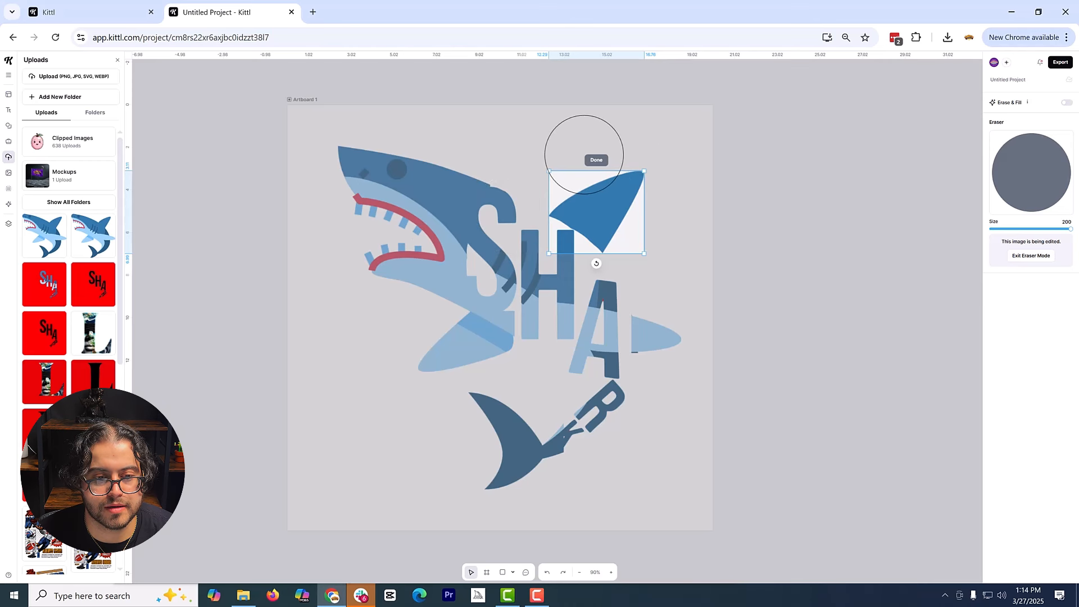
left_click(595, 160)
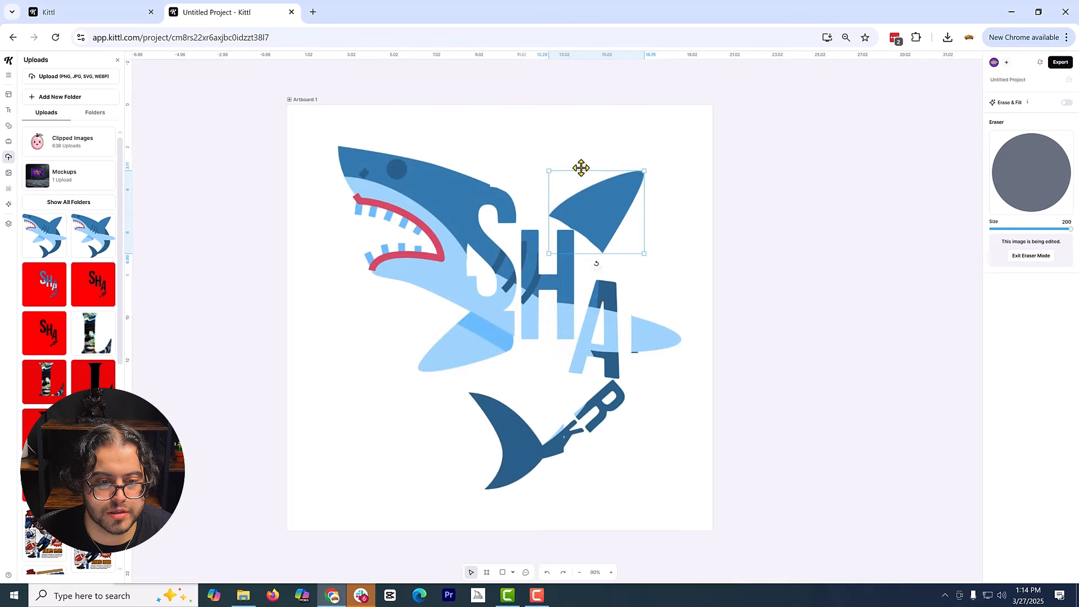
- Trim the lower pectoral fin piece below the S with a size 200 eraser
left_click(478, 337)
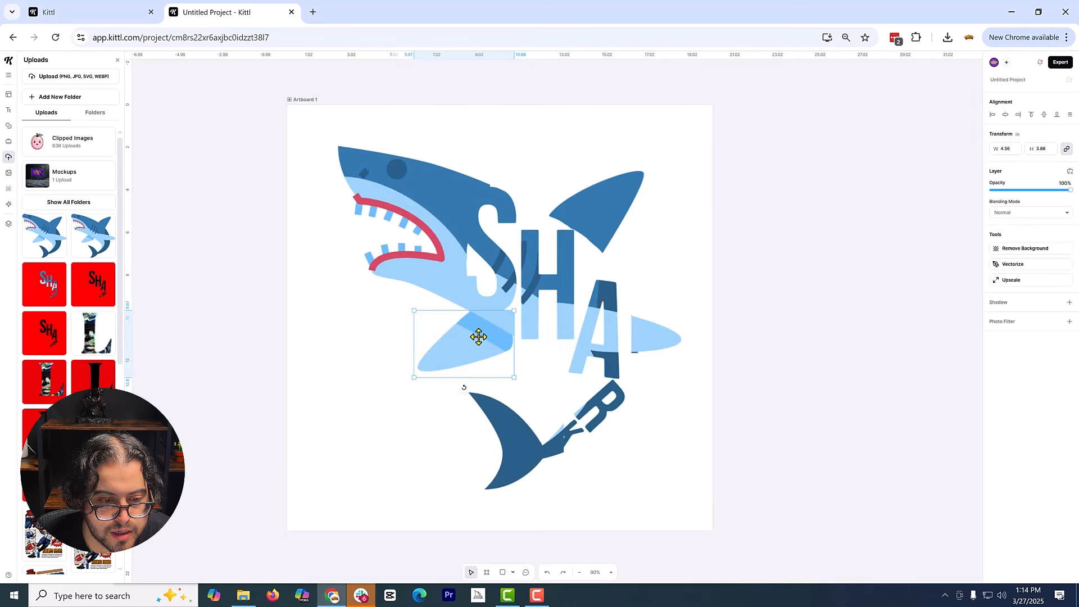
left_click(547, 572)
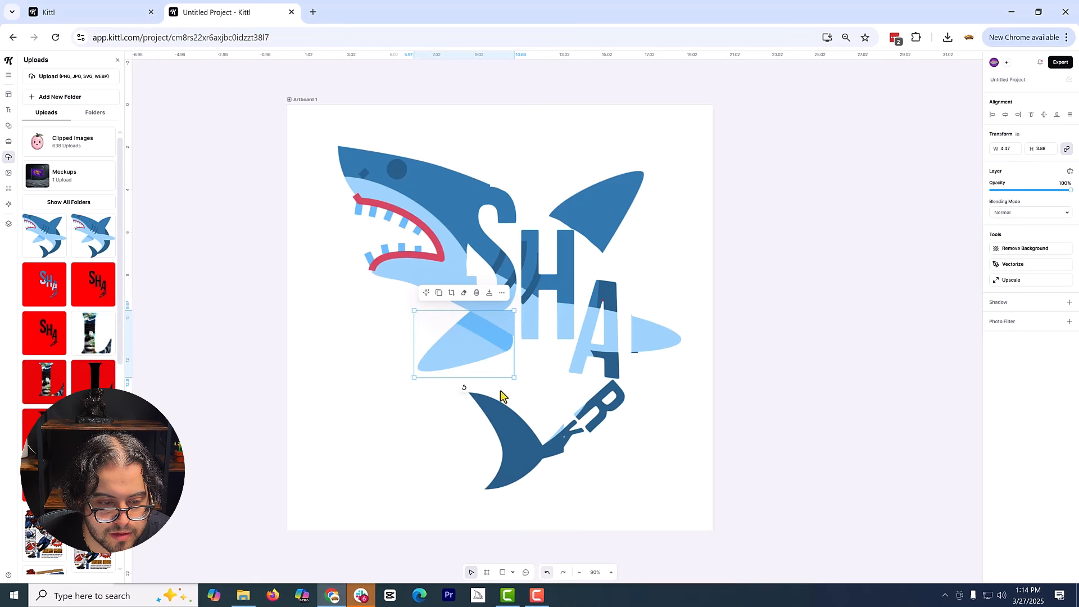
left_click(463, 293)
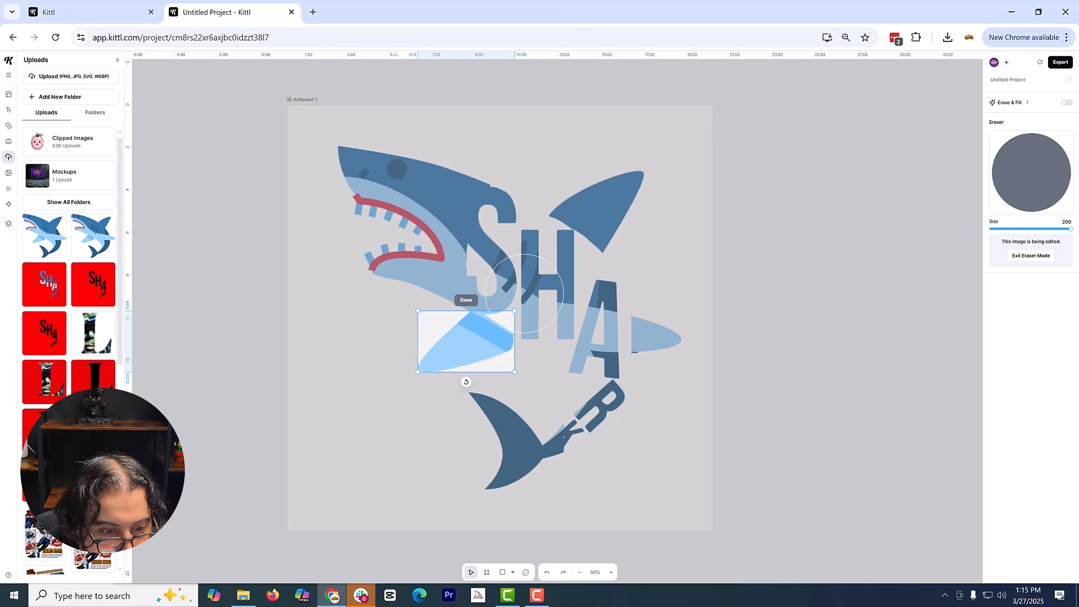
left_click(468, 302)
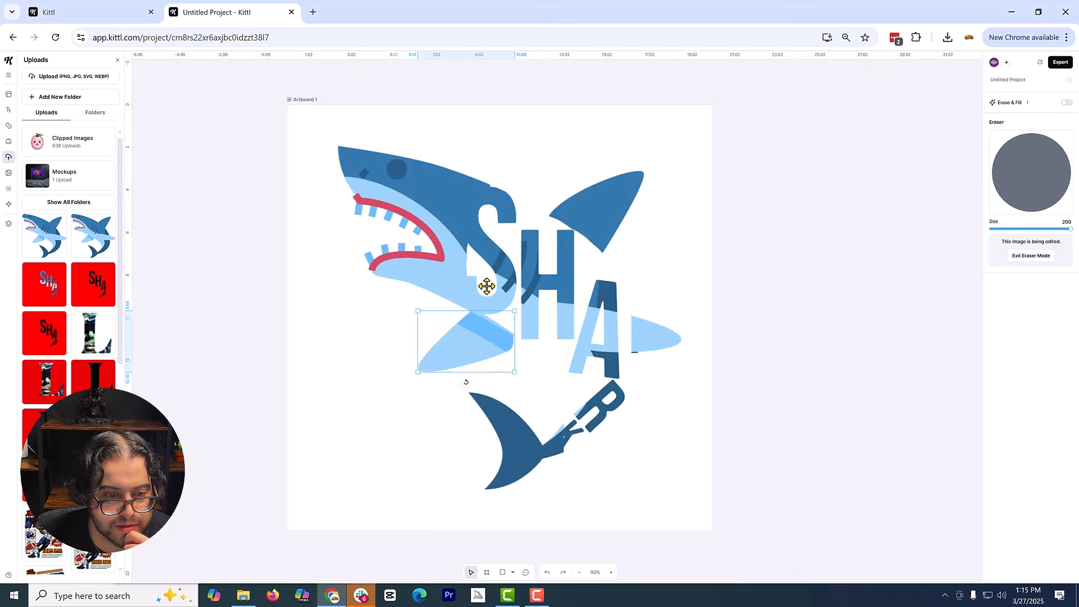
- Touch up the head piece around the S at eraser size 141 and clean the far fin tip's edge at size 25
left_click(458, 234)
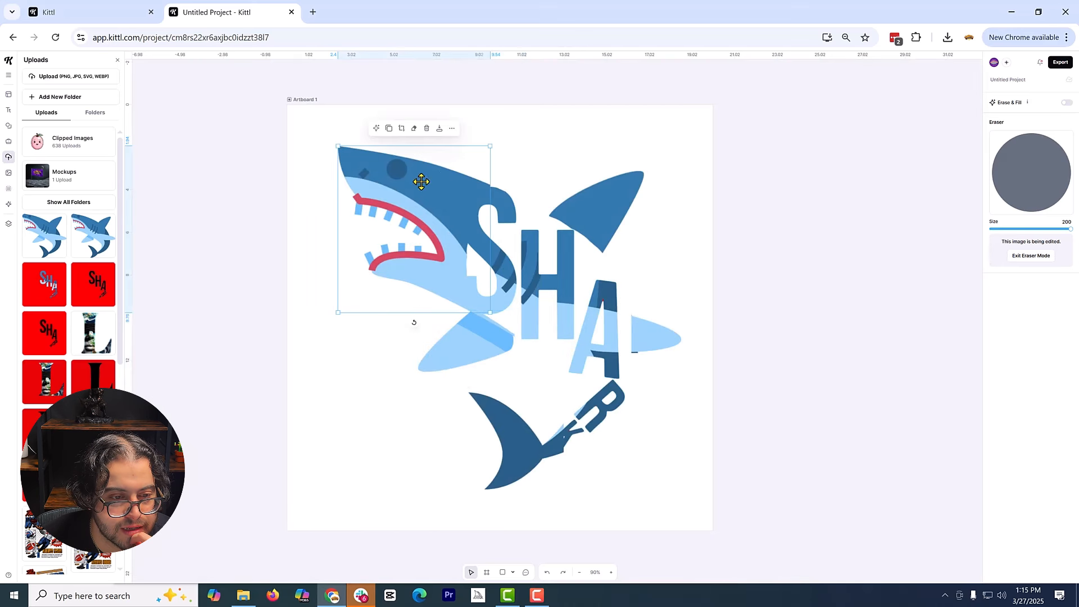
left_click(414, 128)
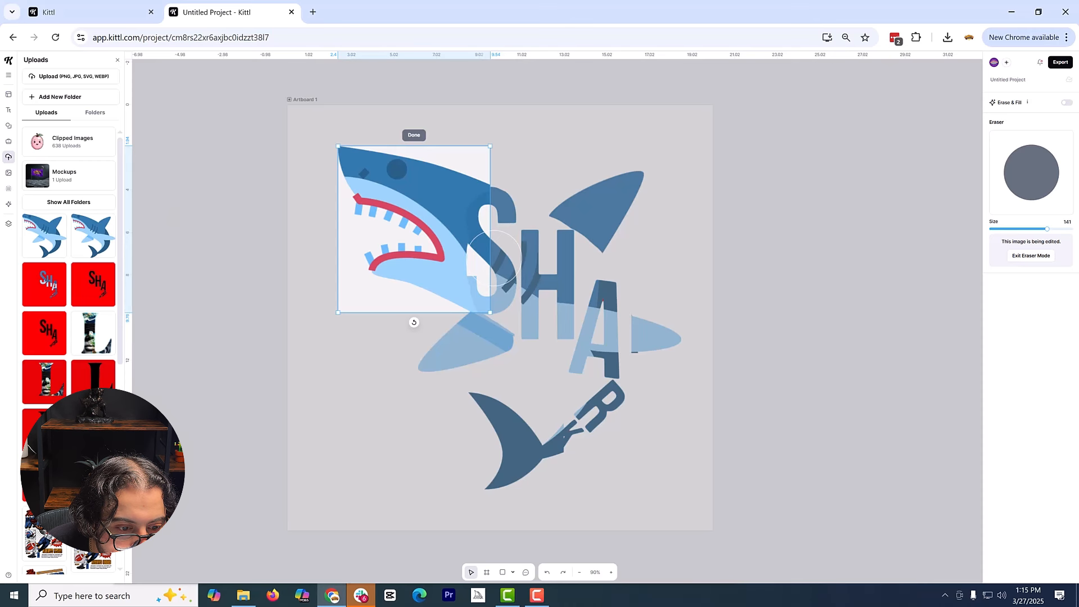
left_click(413, 136)
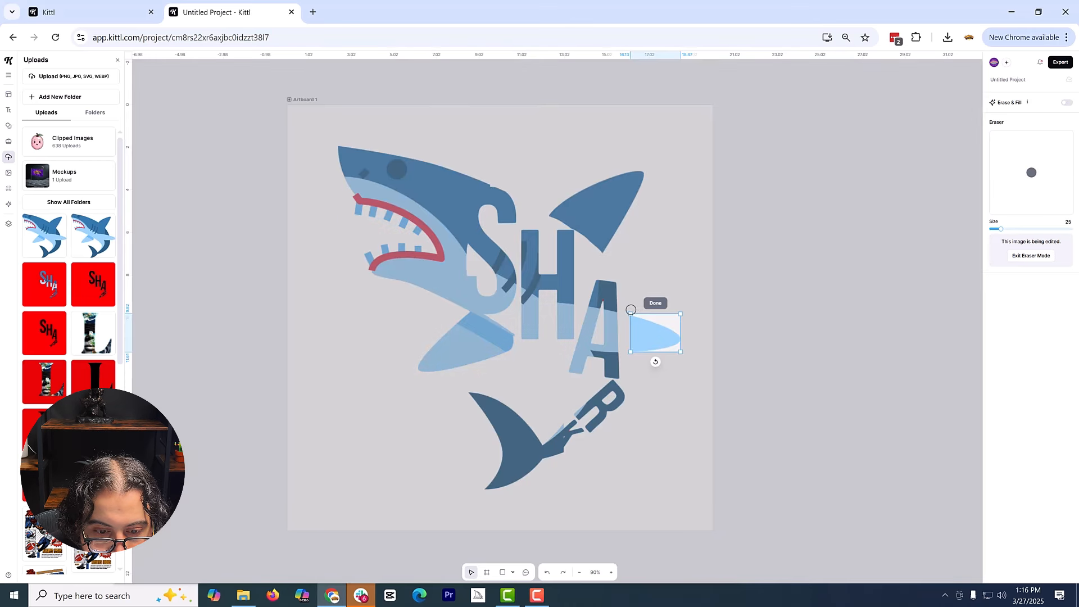
left_click(655, 307)
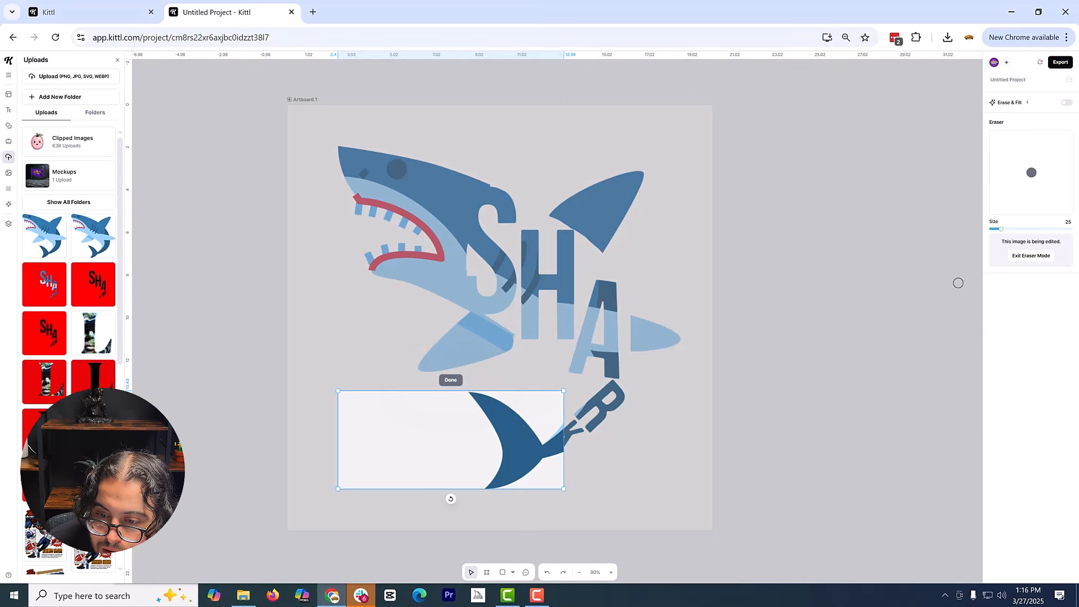
- Erase the leftover body on the tail piece around the K, using eraser size 200 and reducing it to 68
left_click_drag(1043, 230, 1070, 229)
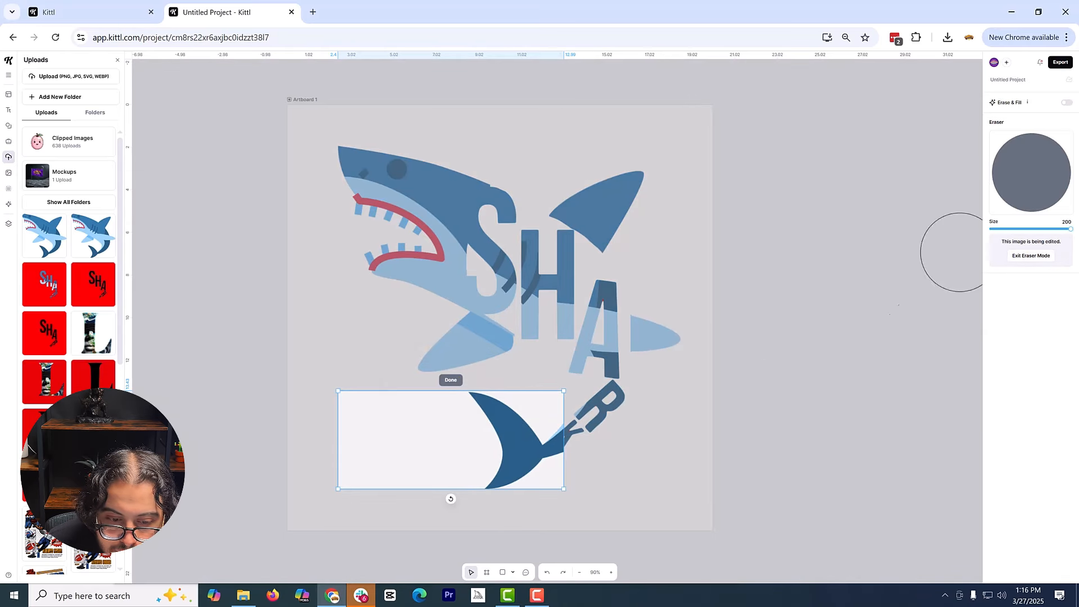
left_click(595, 424)
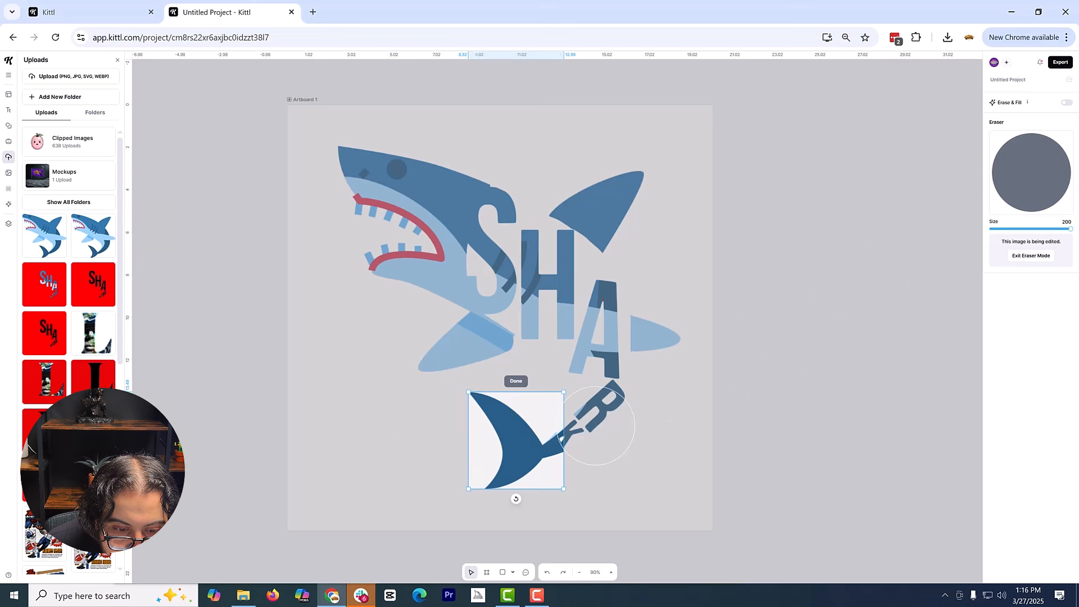
left_click(593, 431)
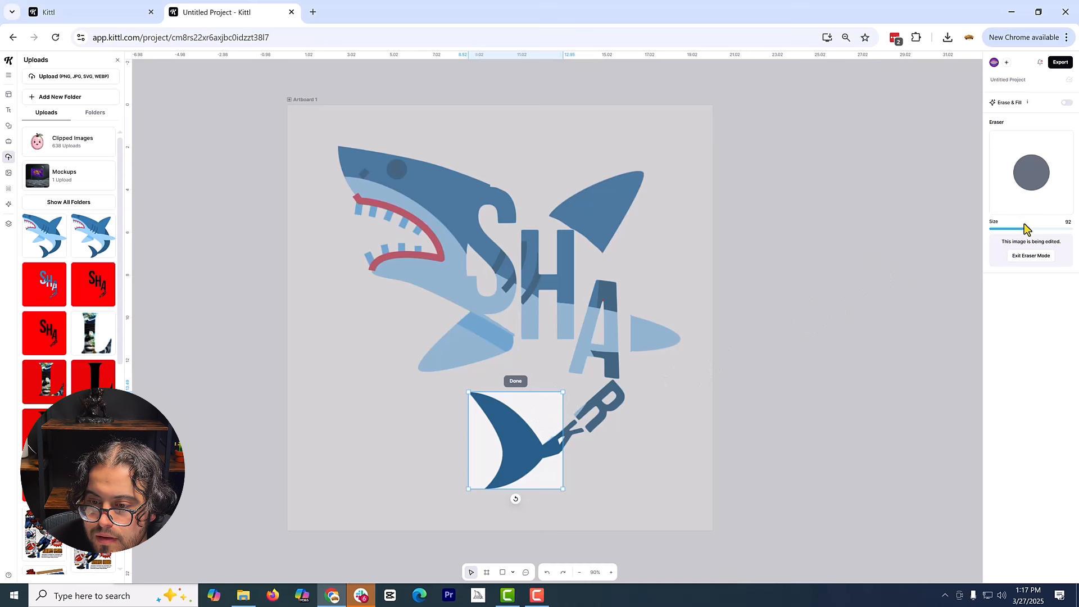
left_click_drag(1027, 229, 1013, 234)
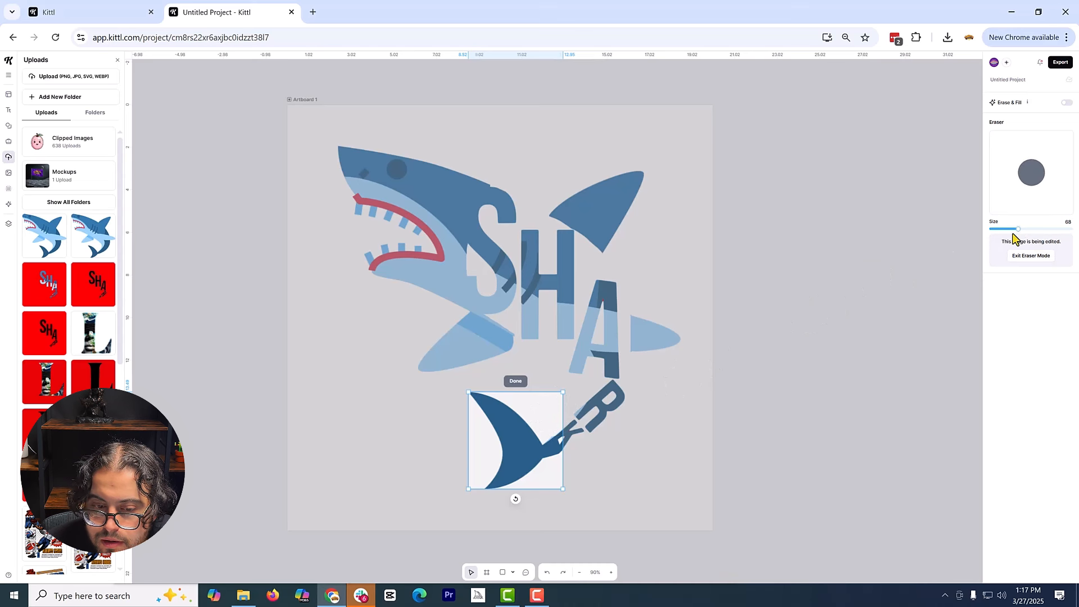
left_click(516, 381)
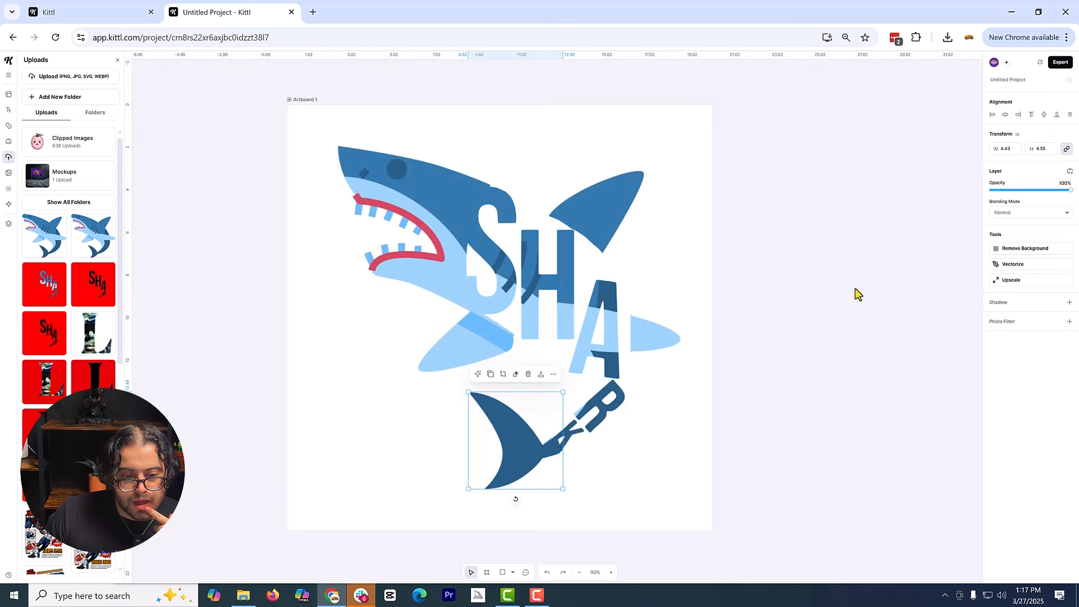
- Export Artboard 1 as a 300 dpi PNG with the background removed and save it in the MidJourney Flow folder
left_click(678, 422)
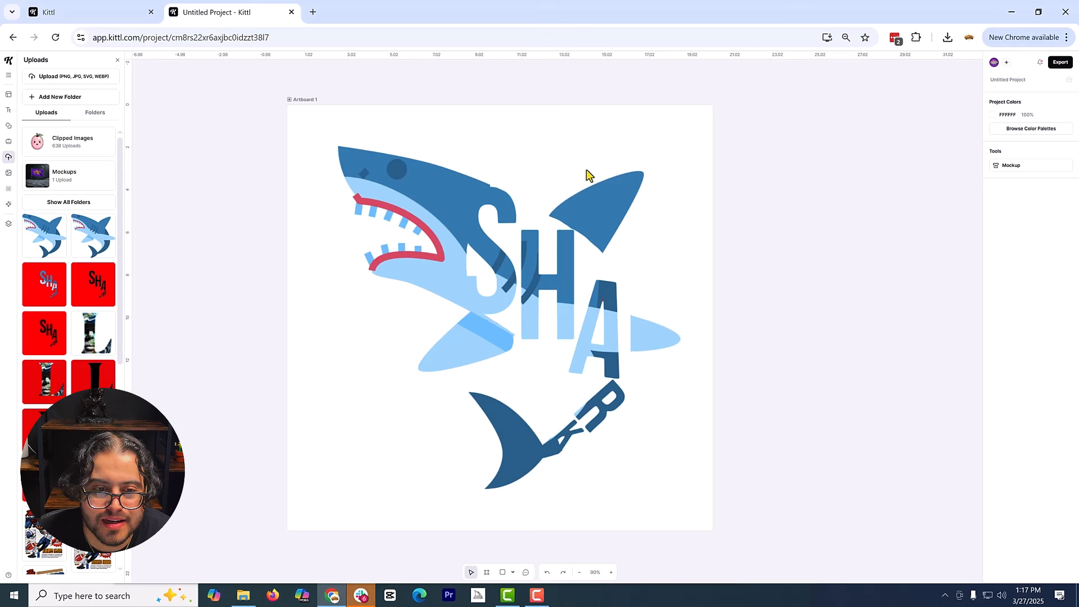
left_click(1060, 61)
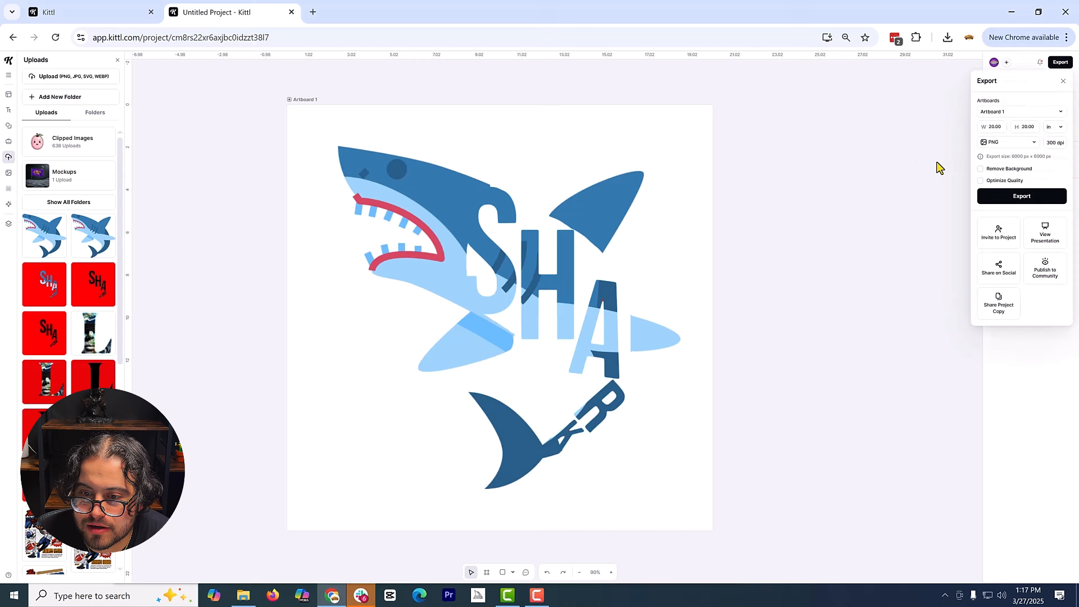
left_click(980, 168)
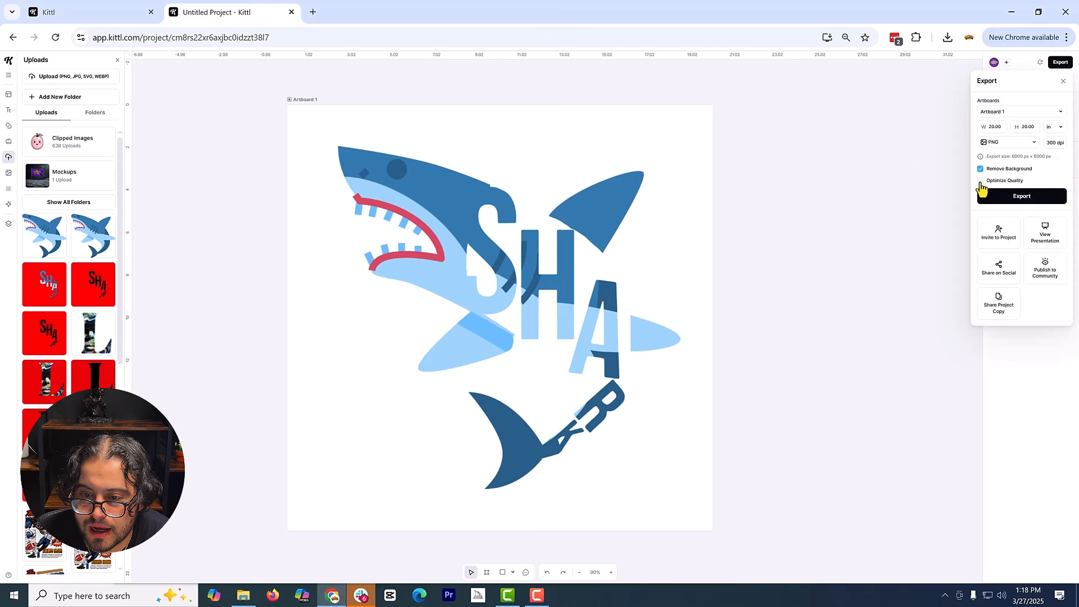
left_click(981, 180)
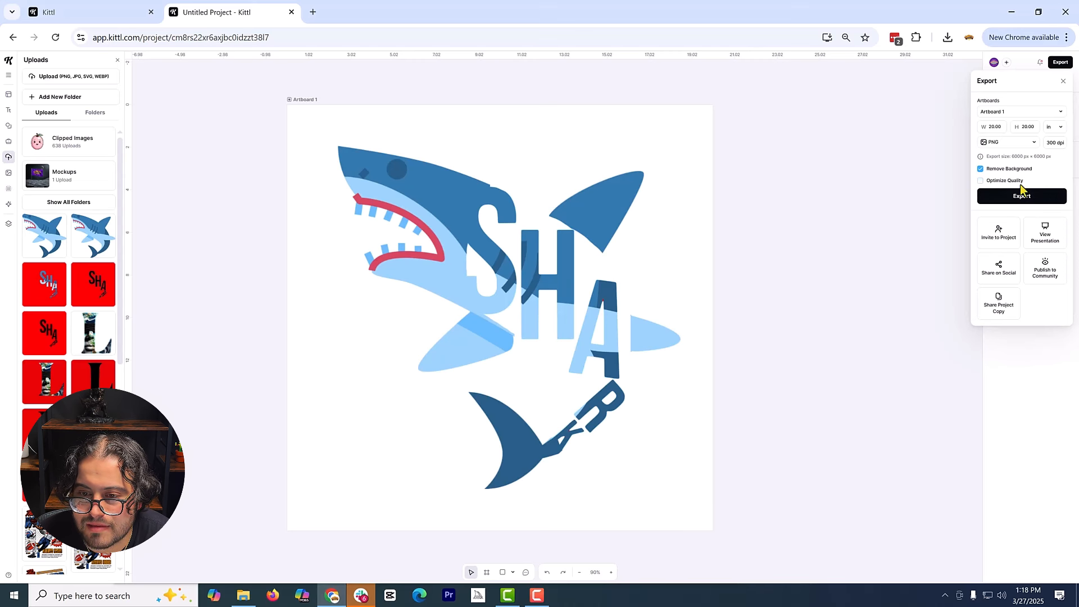
left_click(1037, 203)
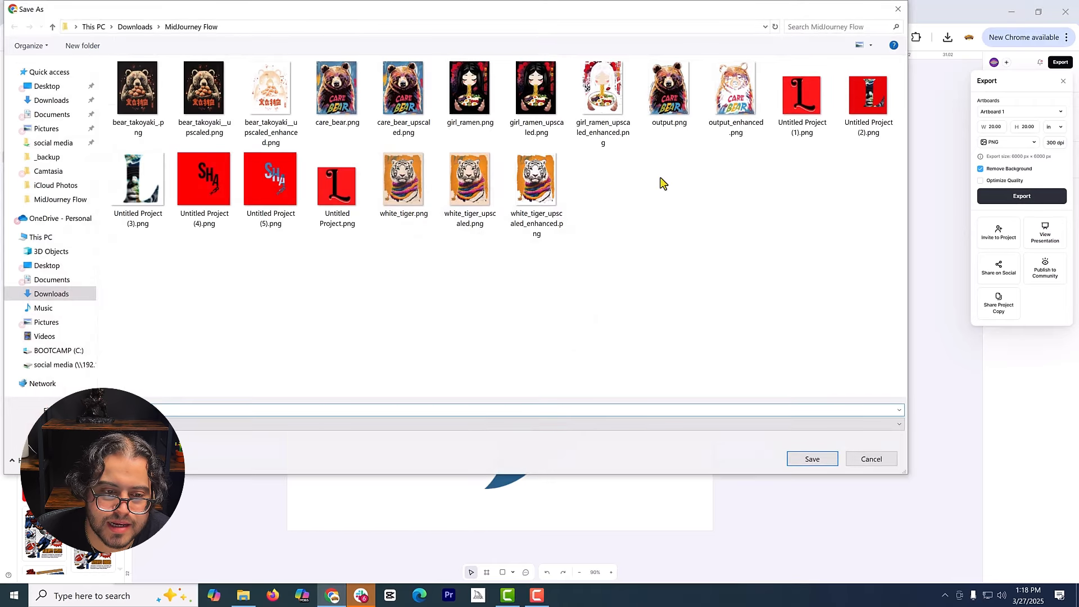
left_click(821, 461)
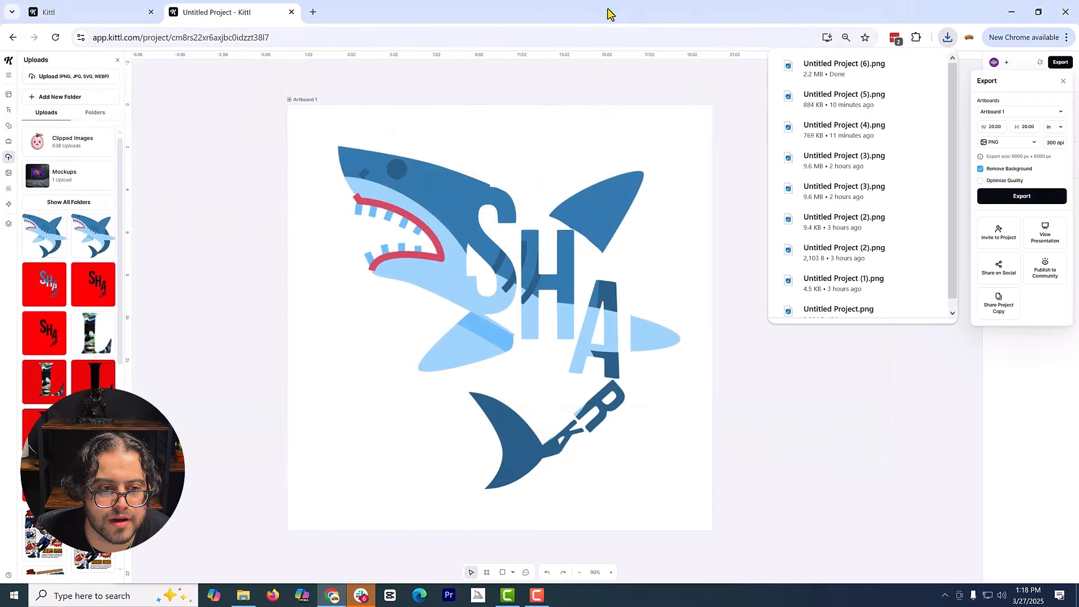
- Go to transfersuperstars.com in a new browser tab and open the Gang Sheet Builder for DTF transfers
left_click(313, 13)
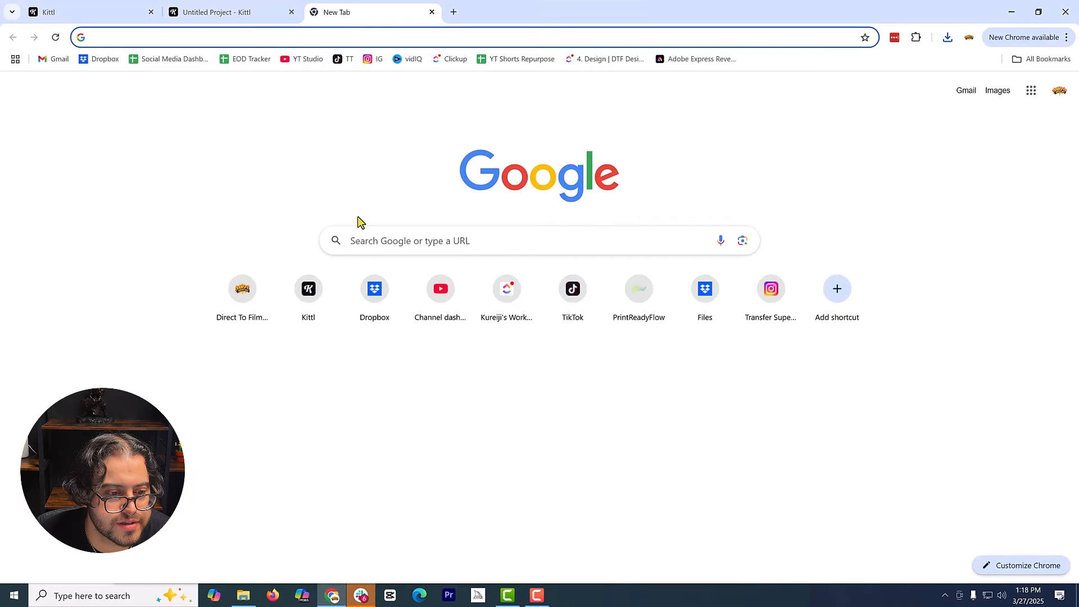
left_click(242, 298)
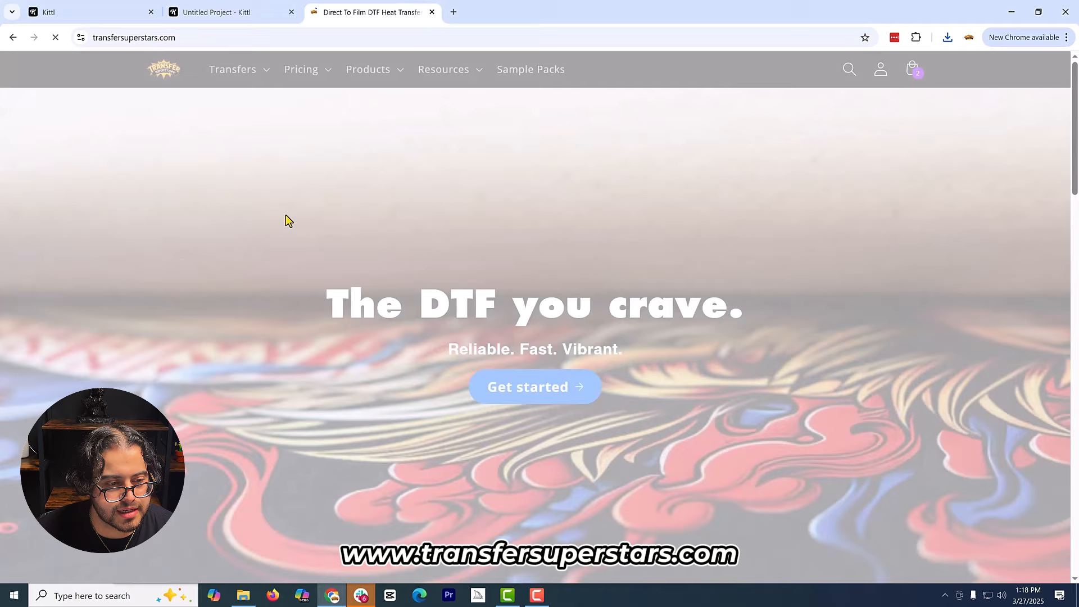
mouse_move(232, 70)
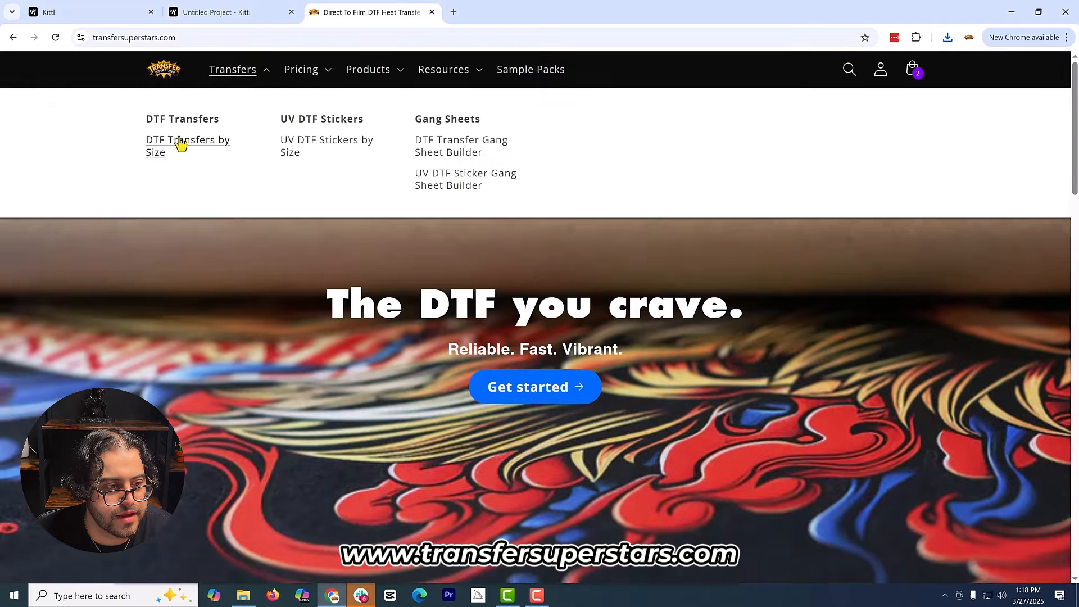
left_click(191, 128)
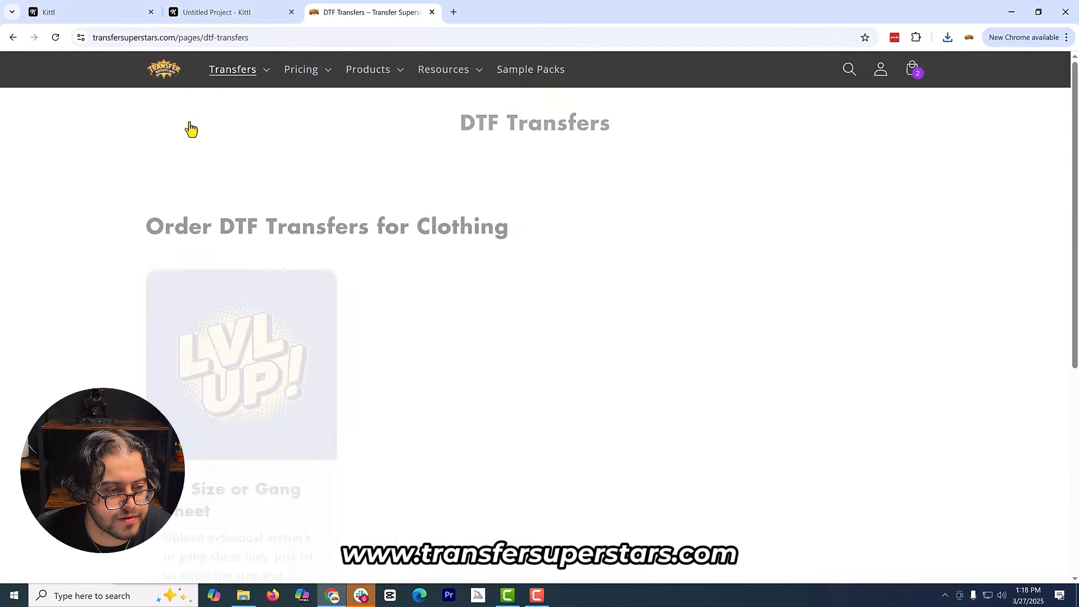
scroll(371, 332, "down", 2)
scroll(386, 344, "down", 1)
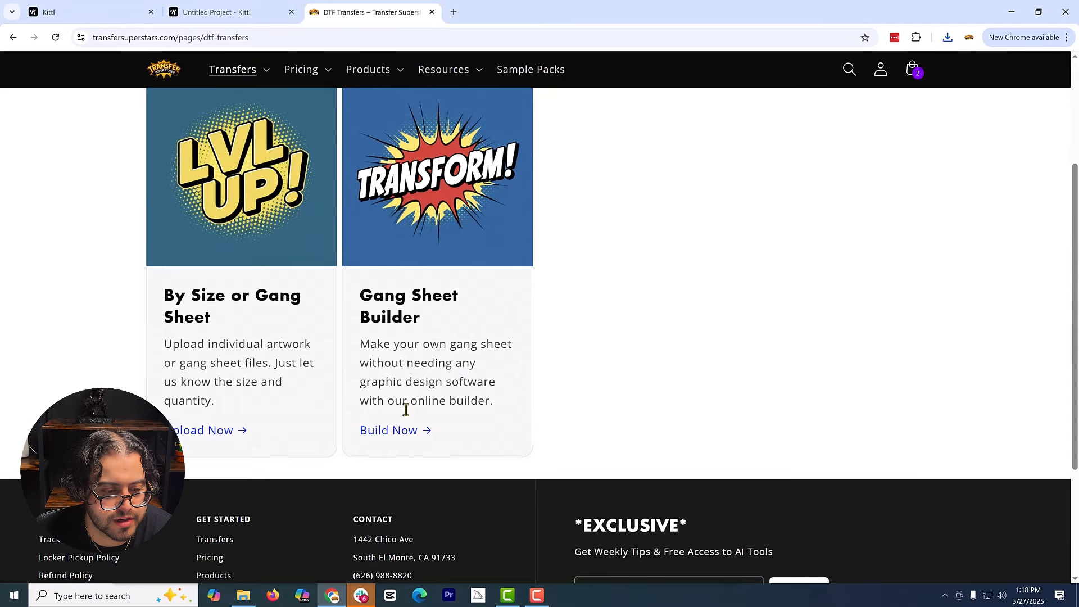
left_click(409, 438)
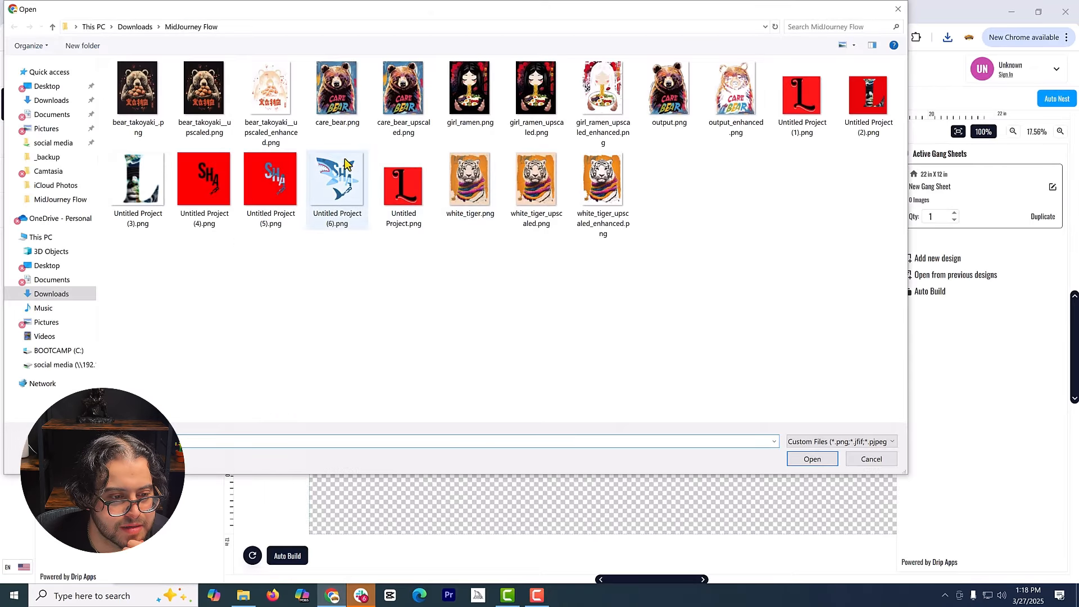
- Upload Untitled Project (6).png, place it on the 22 in X 12 in gang sheet and shift it slightly inward from the sheet's edge
left_click(318, 158)
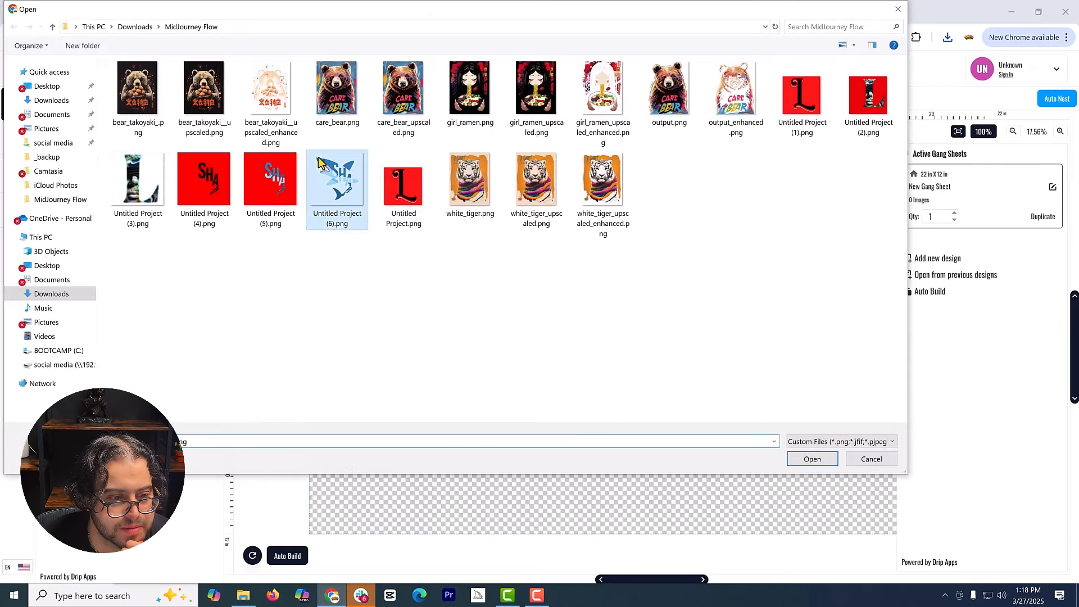
left_click(828, 461)
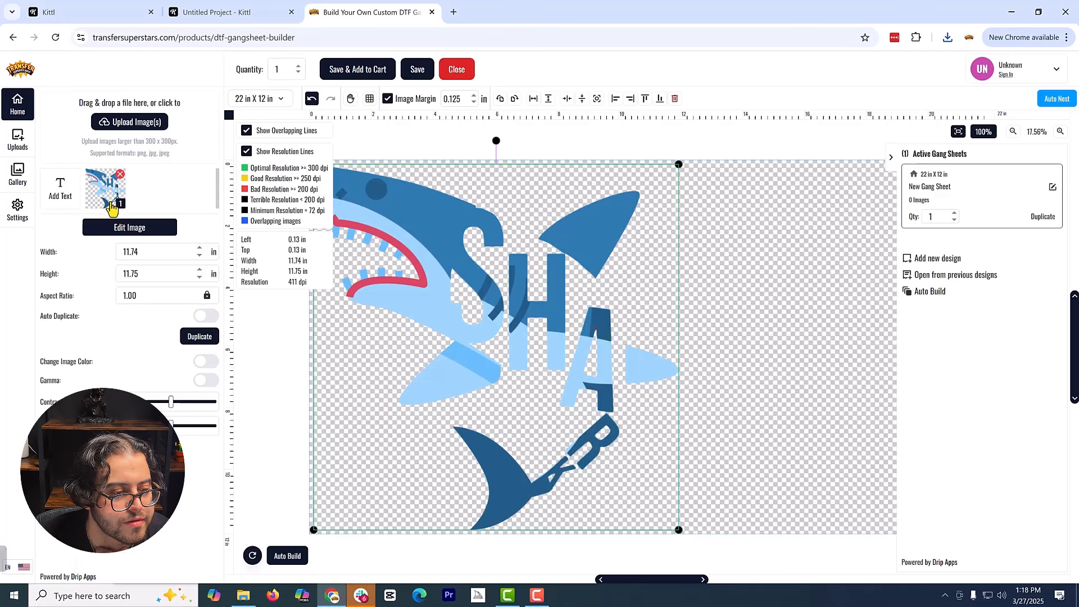
mouse_move(418, 275)
left_mouse_down()
mouse_move(448, 276)
mouse_move(431, 277)
left_mouse_up()
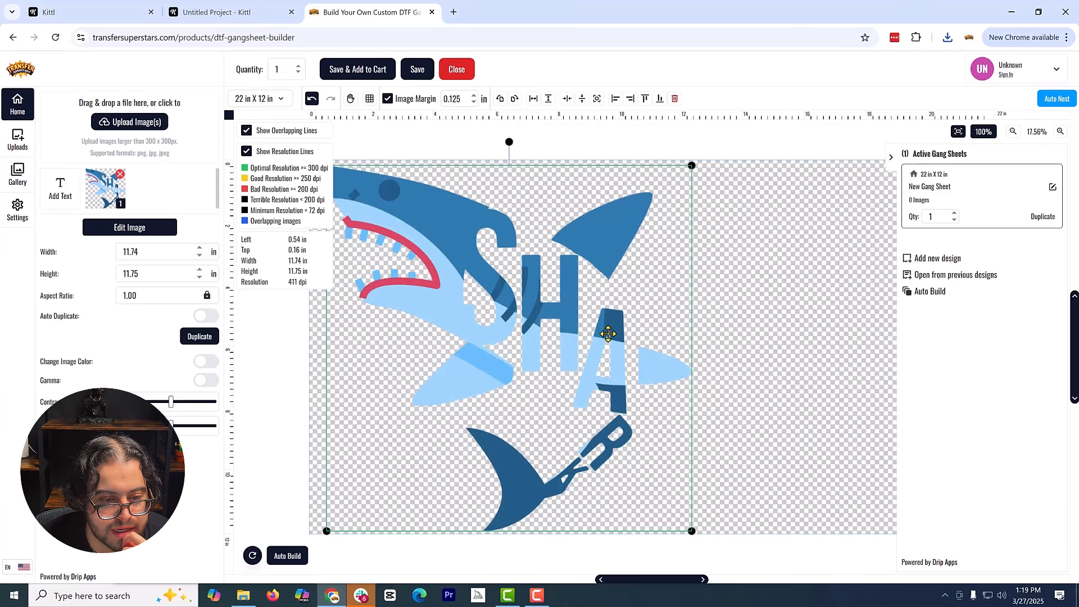
- Switch back to the Kittl project and erase the leftover at the tip of the A's inner opening with a size 16 eraser
left_click(256, 13)
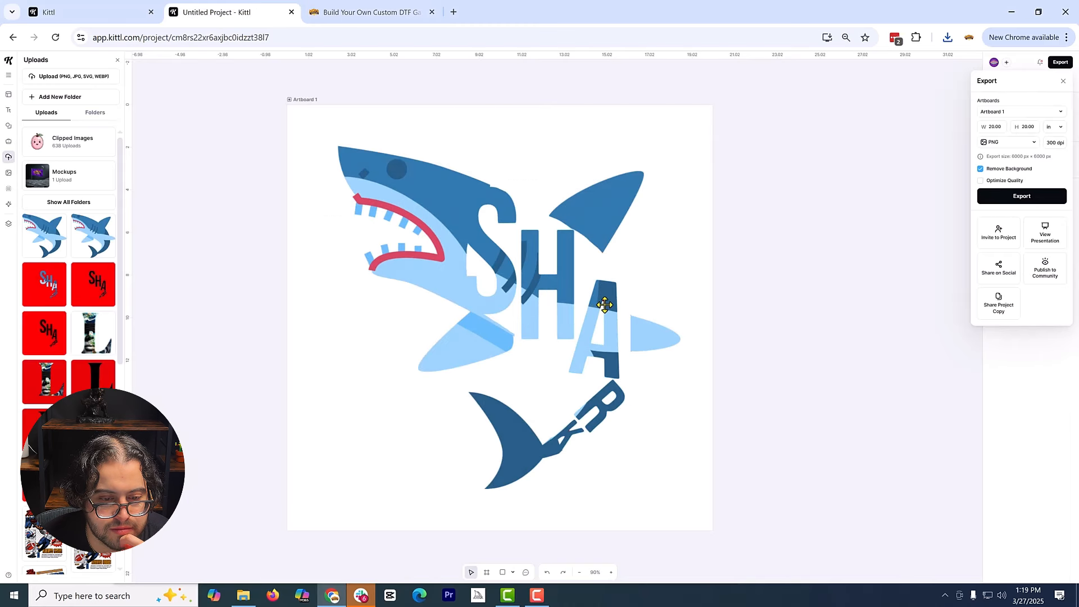
left_click(604, 305)
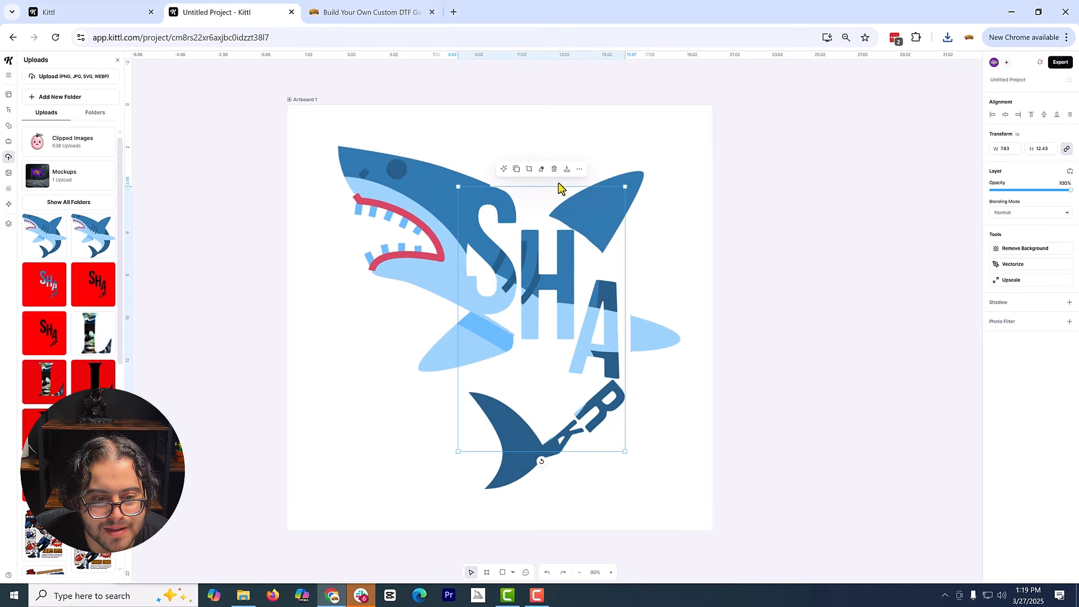
left_click(542, 169)
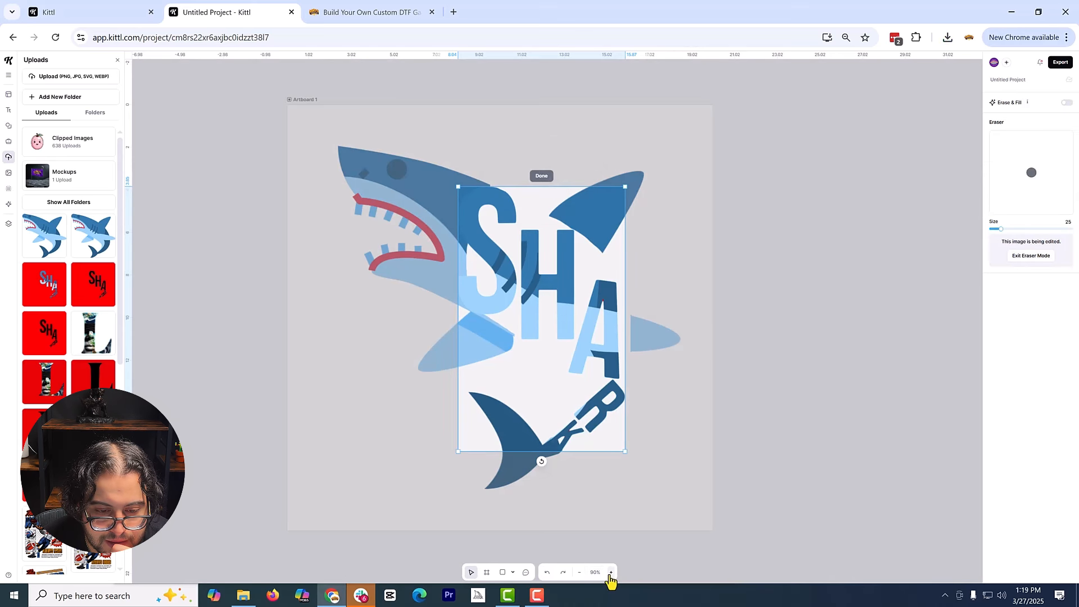
left_click(611, 572)
left_click(611, 572)
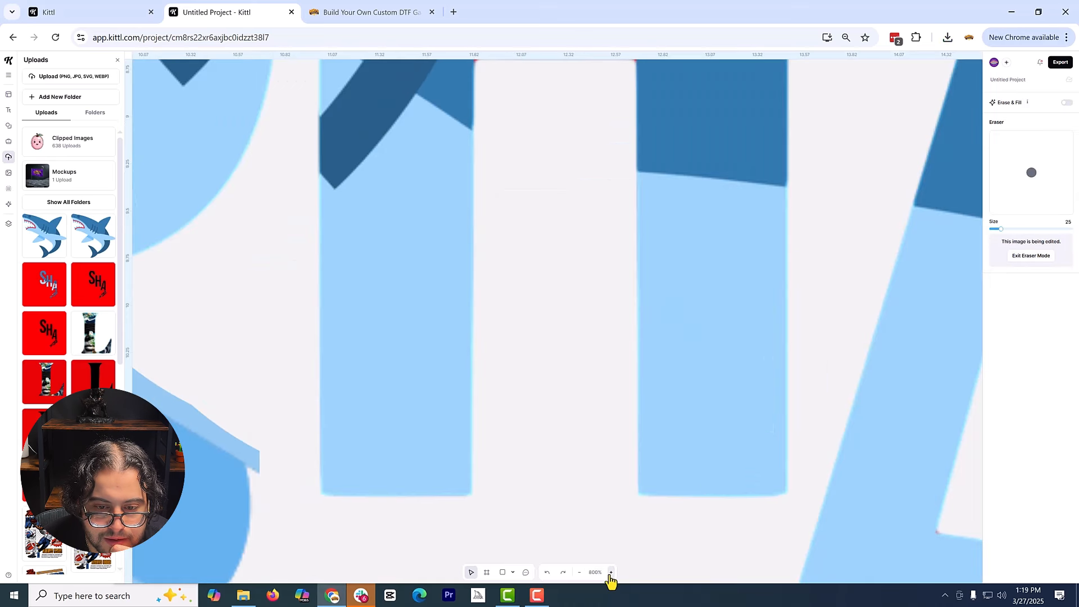
left_click(579, 572)
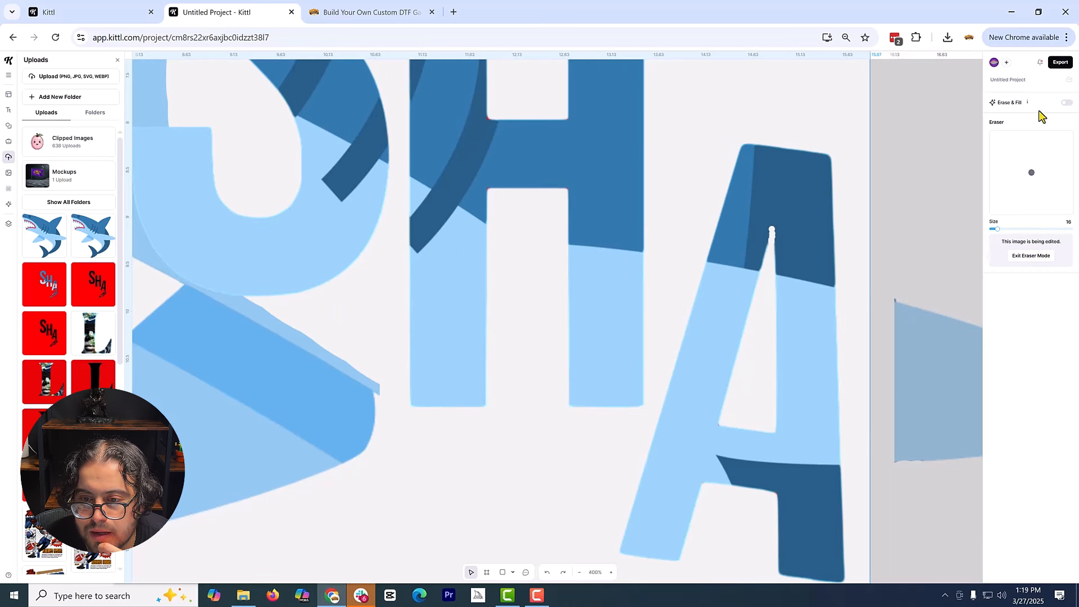
- Try Erase & Fill at size 16 on the tip of the A's inner opening, and undo the erasing
left_click(1066, 103)
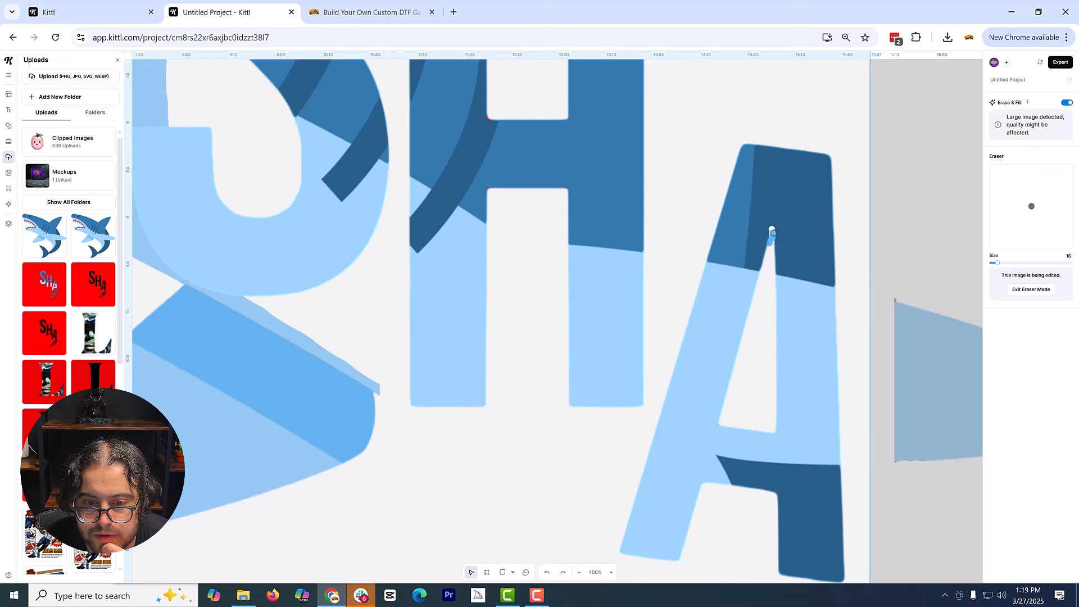
left_click_drag(772, 231, 772, 229)
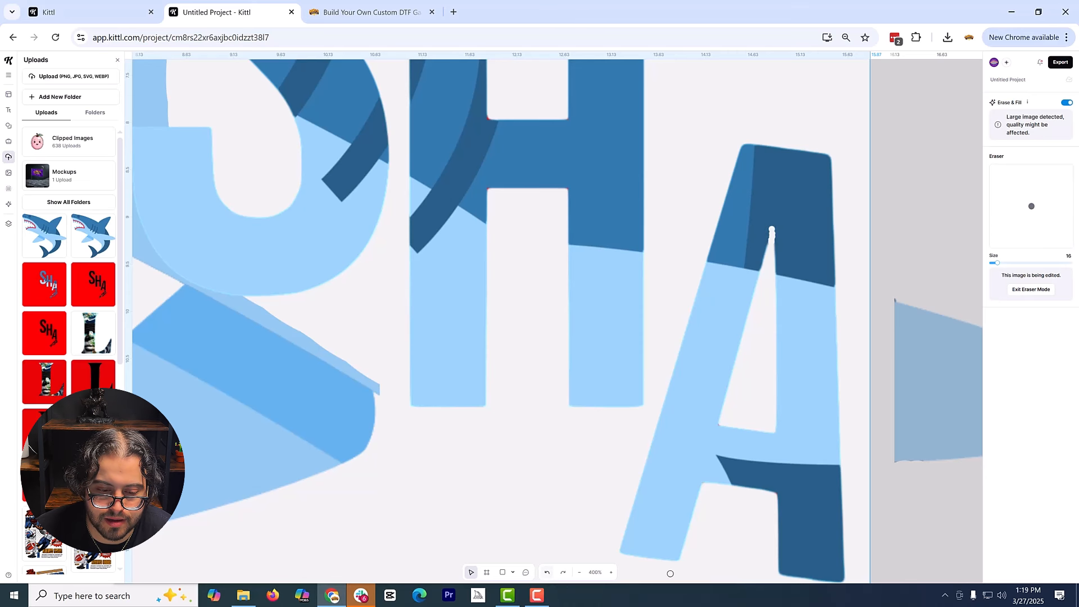
left_click(580, 574)
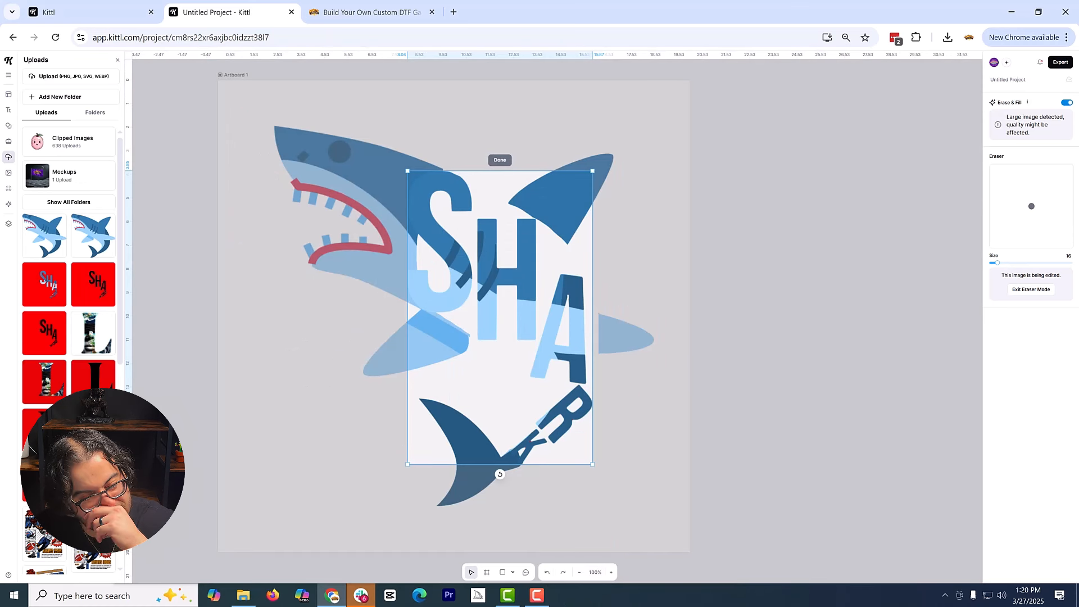
left_click(546, 575)
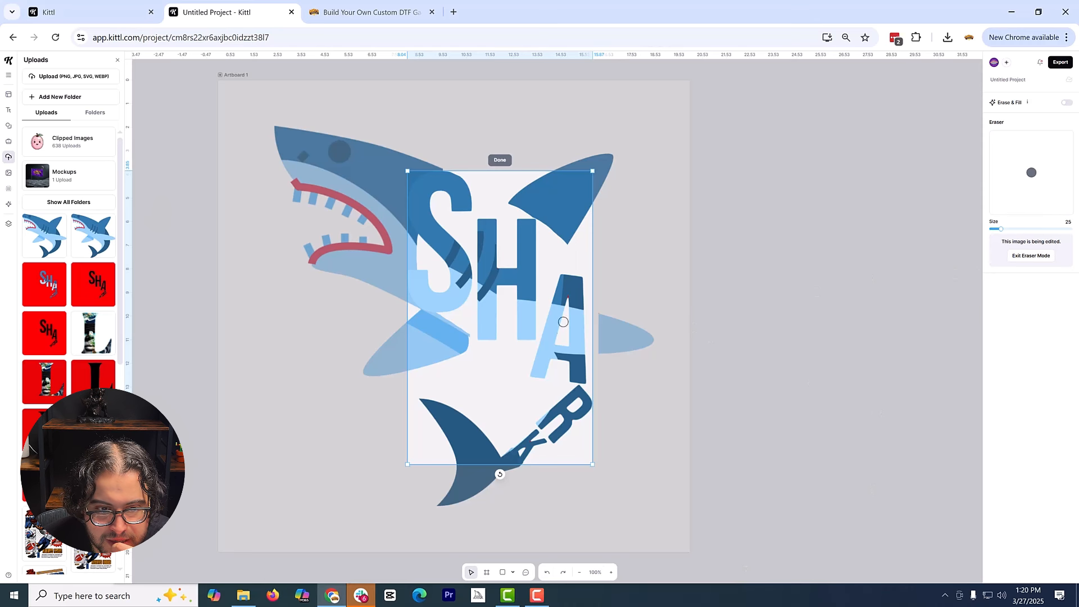
- Erase the red remnant at the tip of the A's inner opening with a size 5 eraser and finish erasing
scroll(560, 319, "up", 5)
left_click_drag(1000, 229, 992, 230)
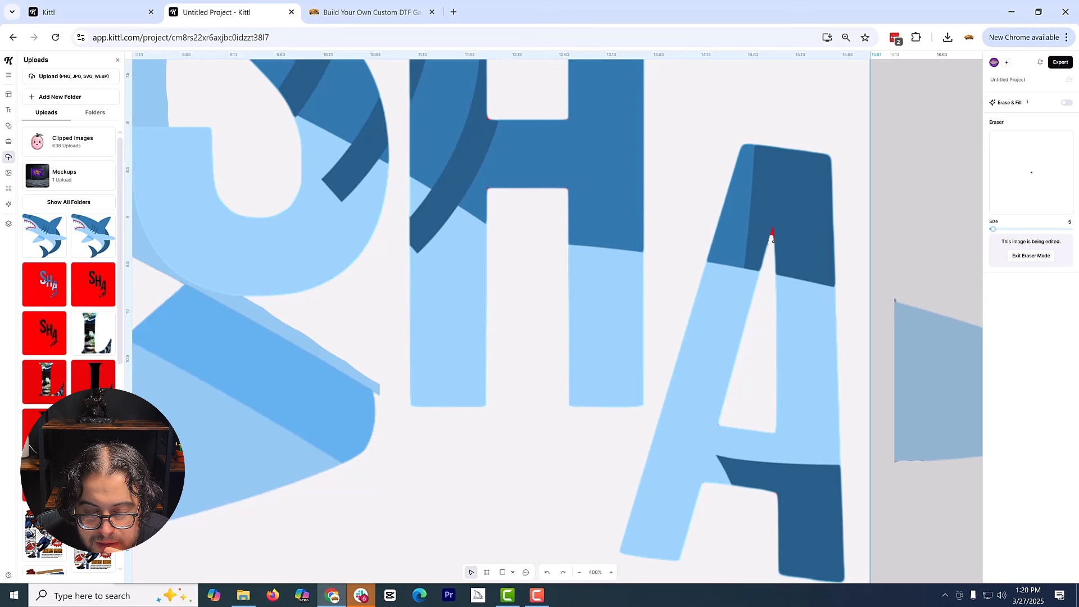
left_click(1031, 255)
key("shift+0")
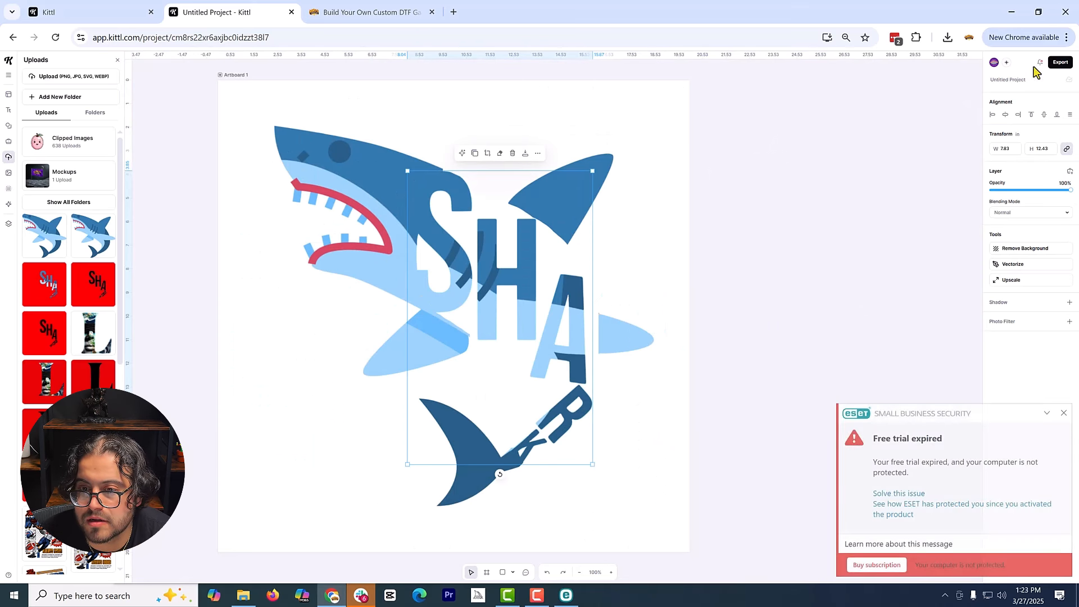
- Export the corrected artboard as a 300 dpi PNG with the background removed and save it
left_click(1061, 62)
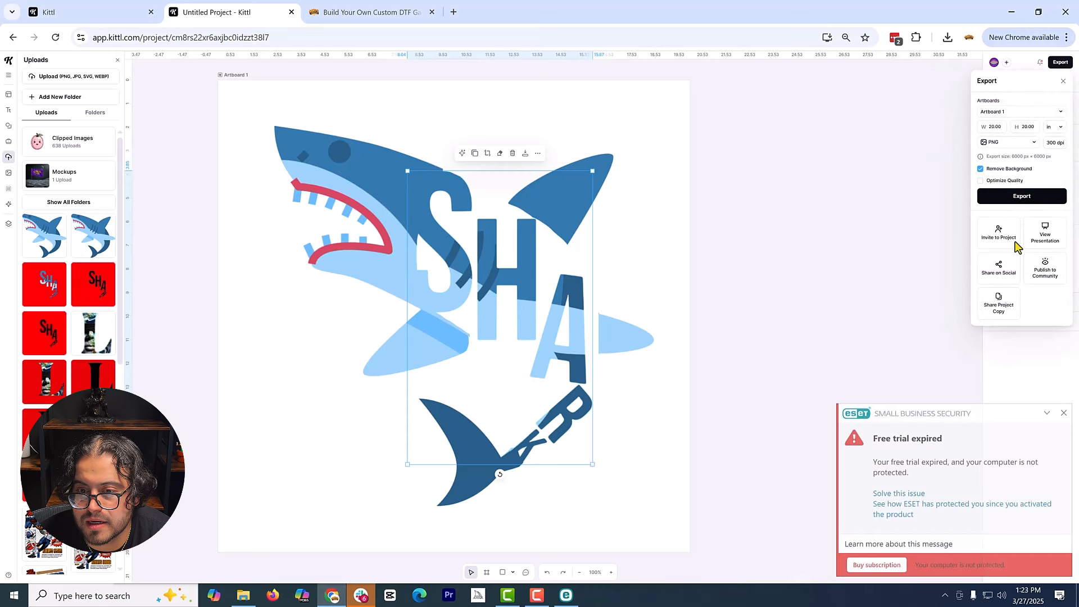
left_click(1036, 200)
left_click(817, 458)
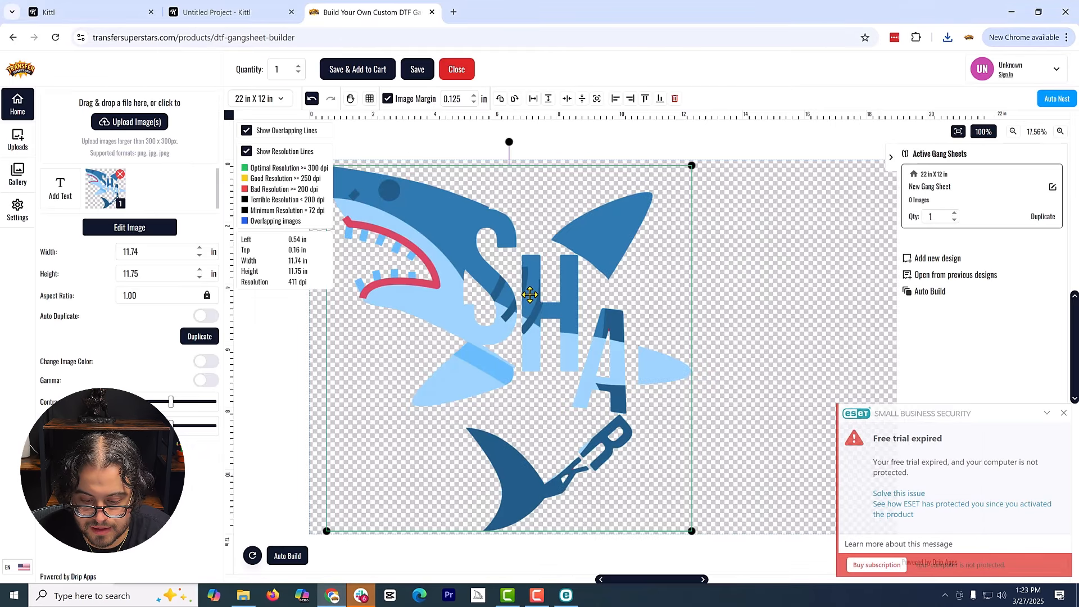
- In the gang sheet builder, remove the old shark image from the sheet and upload Untitled Project (7).png
key("Delete")
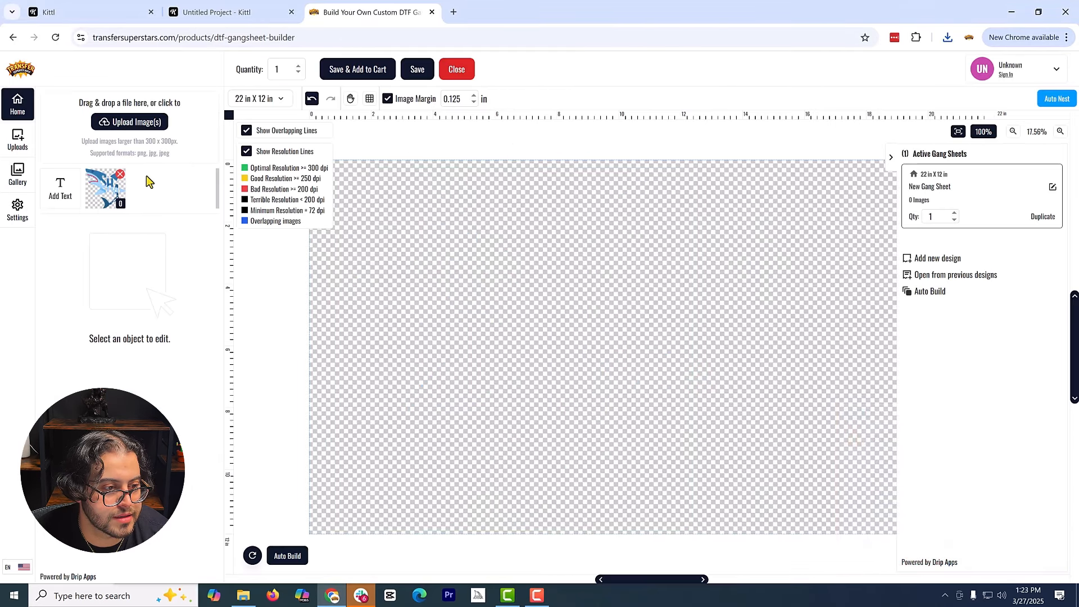
left_click(159, 122)
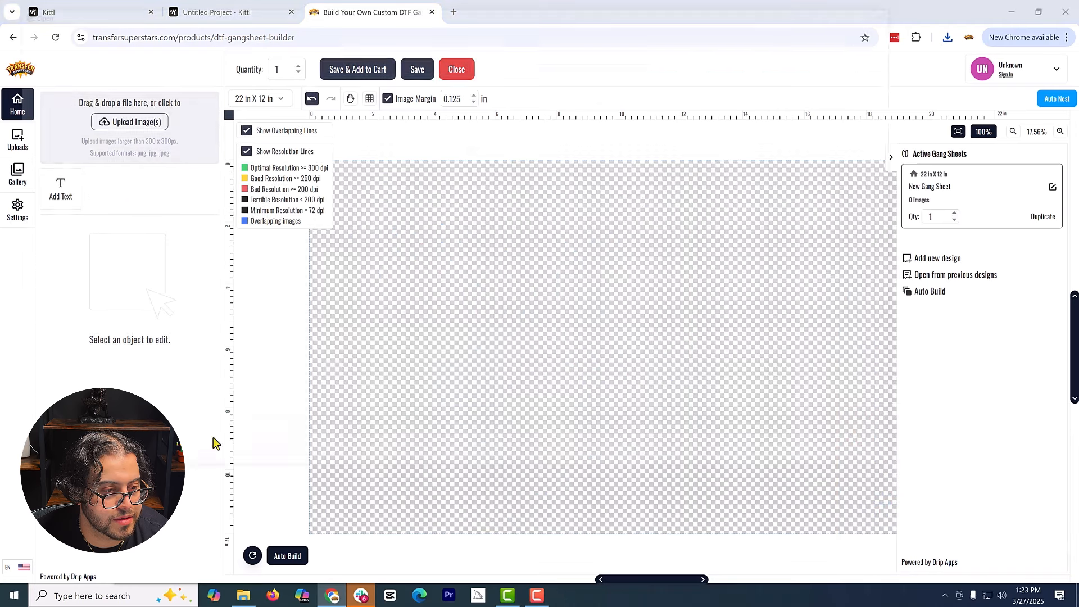
left_click(404, 174)
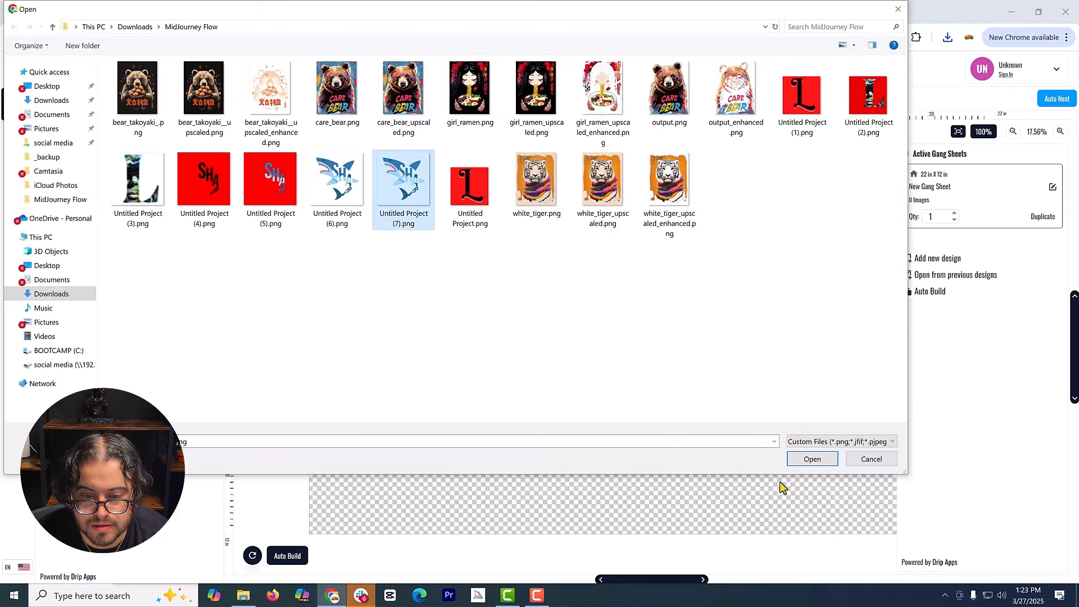
key("Return")
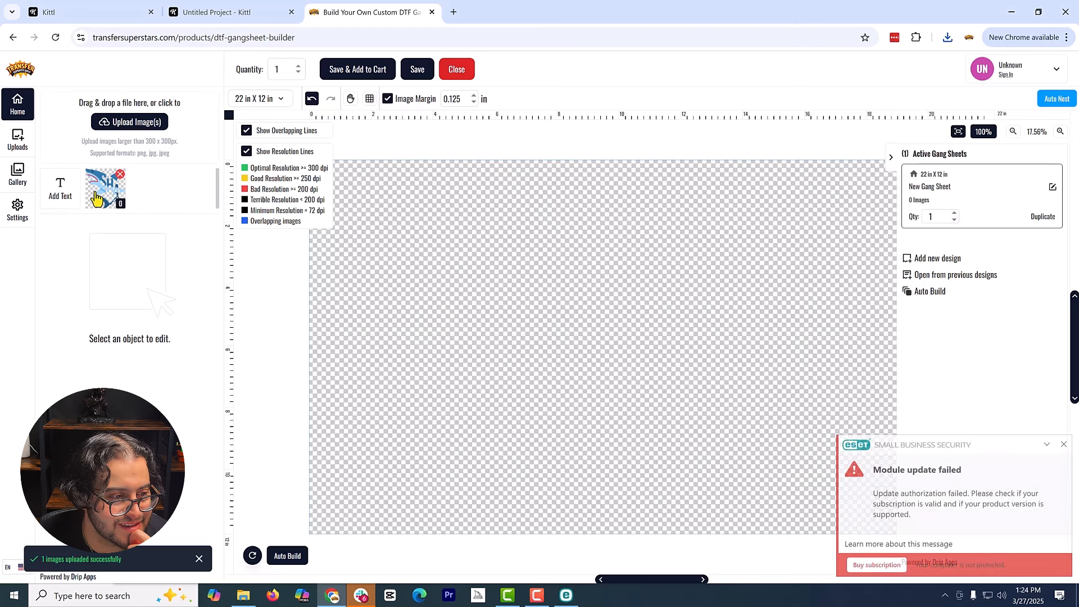
- Place the uploaded shark design on the 22 in X 12 in gang sheet and collapse the list of active gang sheets
left_click(97, 197)
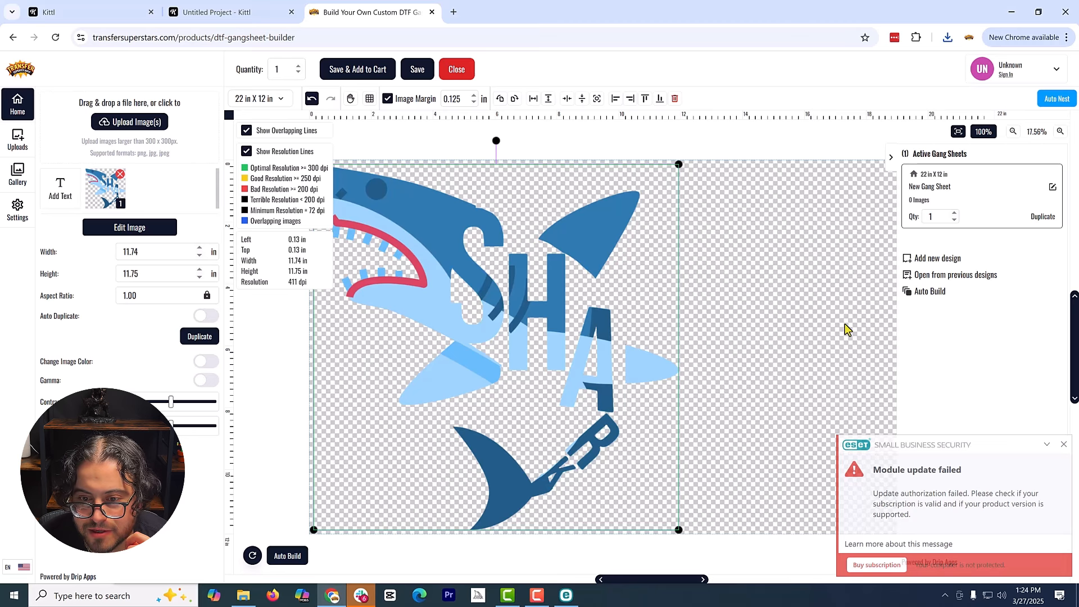
left_click(890, 157)
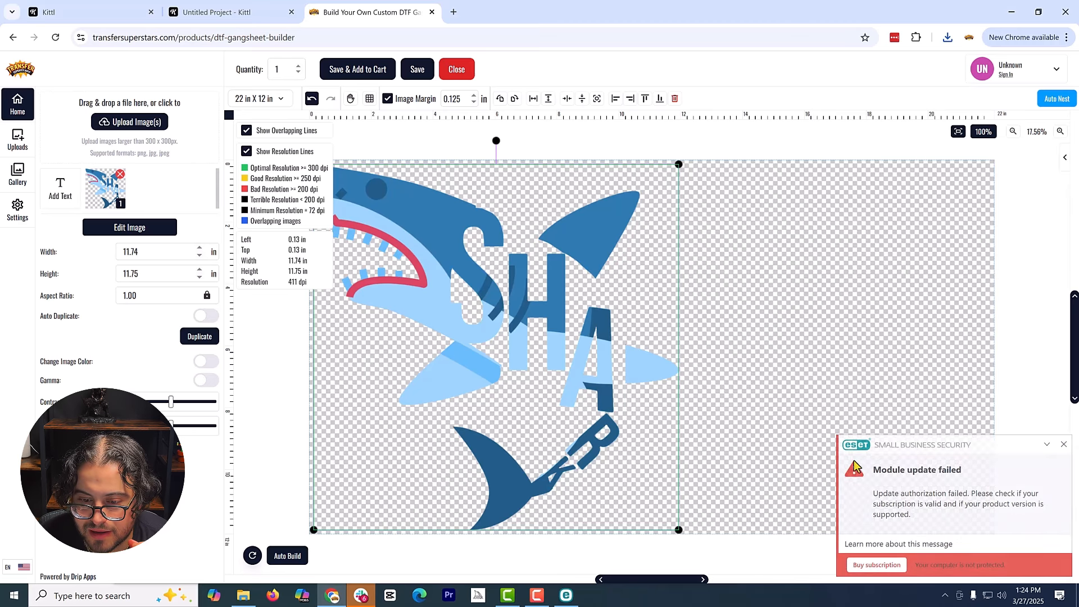
left_click(1063, 445)
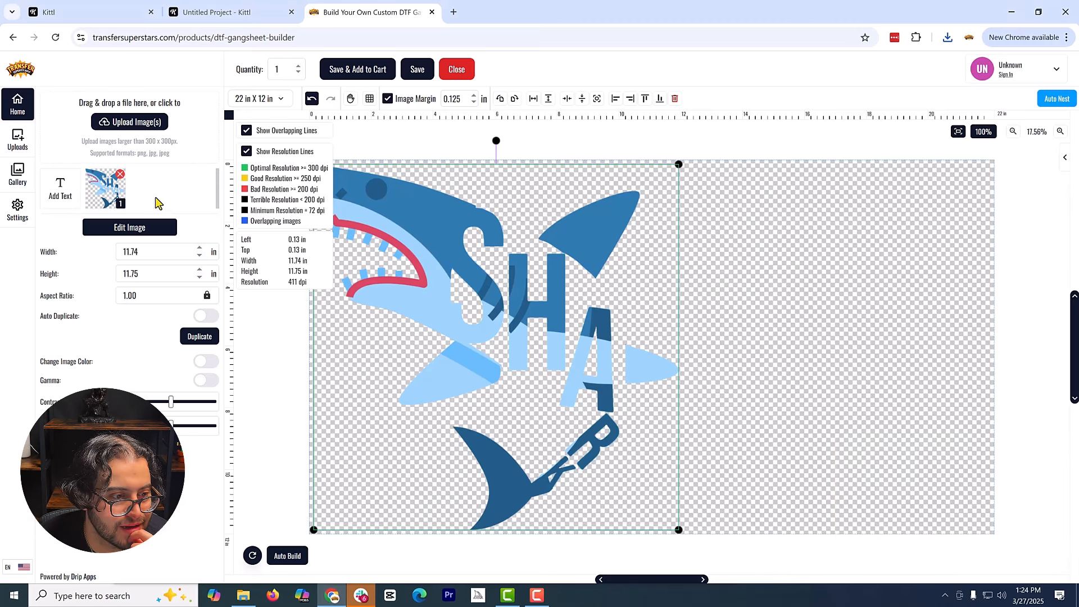
- Add a second copy of the shark design to the gang sheet and move it to the sheet's right half
left_click(103, 199)
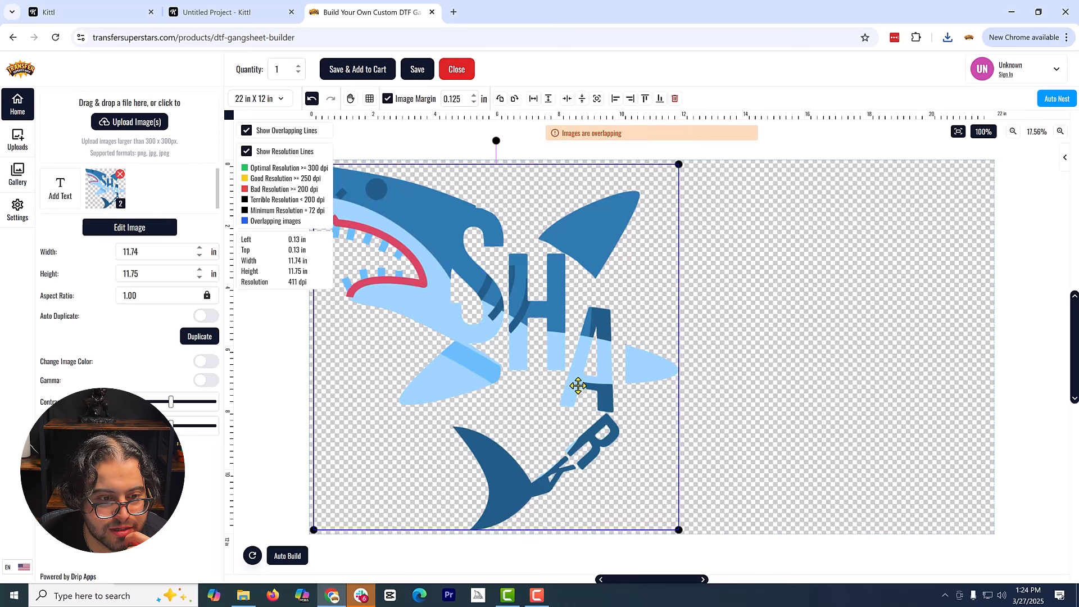
left_click_drag(511, 355, 832, 342)
- Try both shark copies at a width of 10 in, with the second copy shifted toward the sheet's right edge
left_click(541, 299)
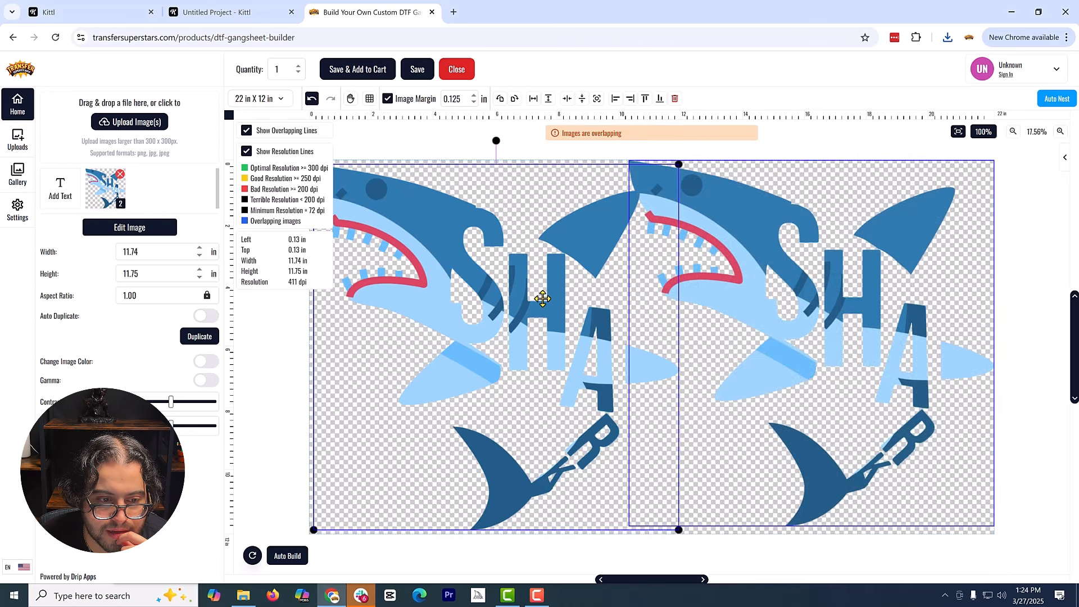
double_click(127, 255)
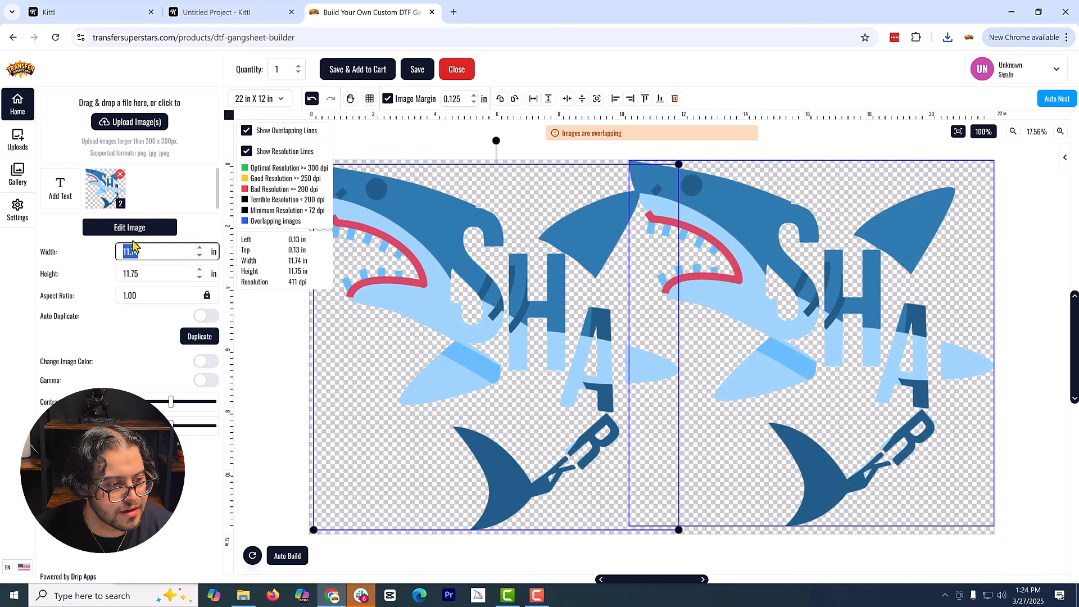
type("9")
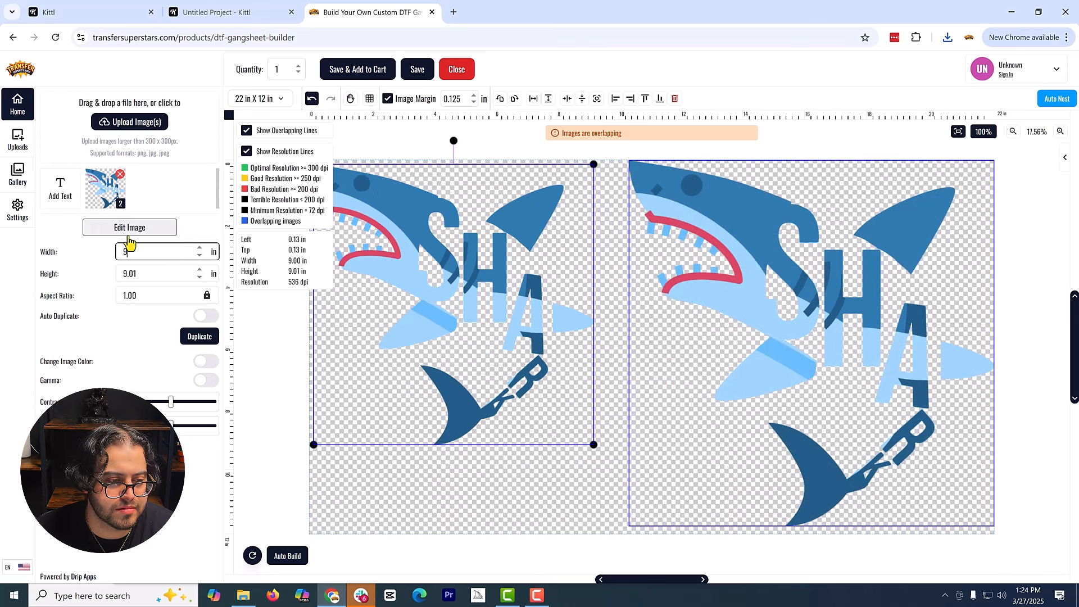
type("10")
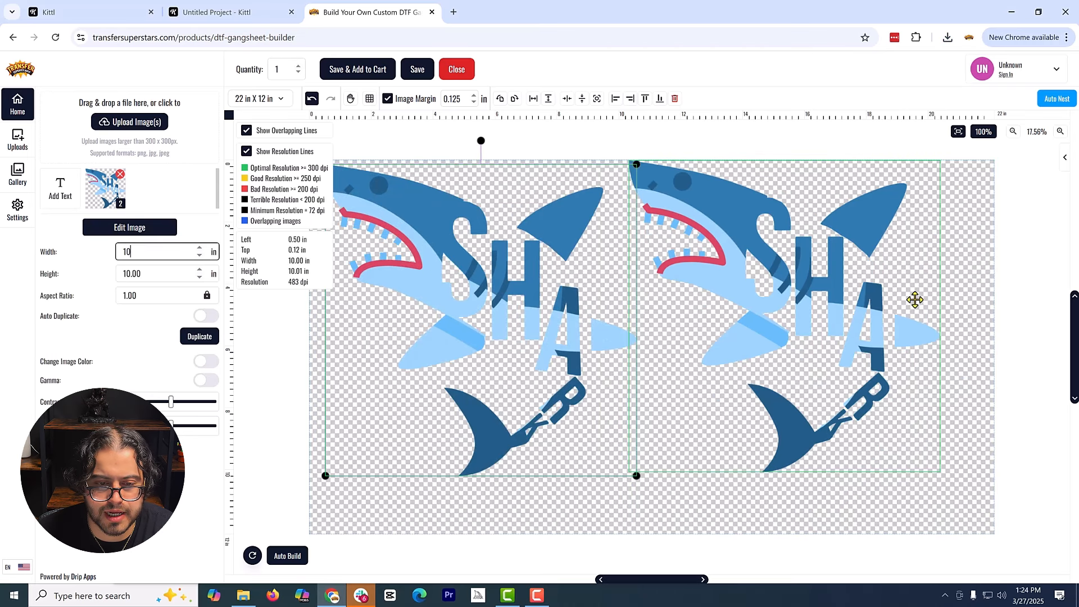
left_click_drag(828, 292, 875, 287)
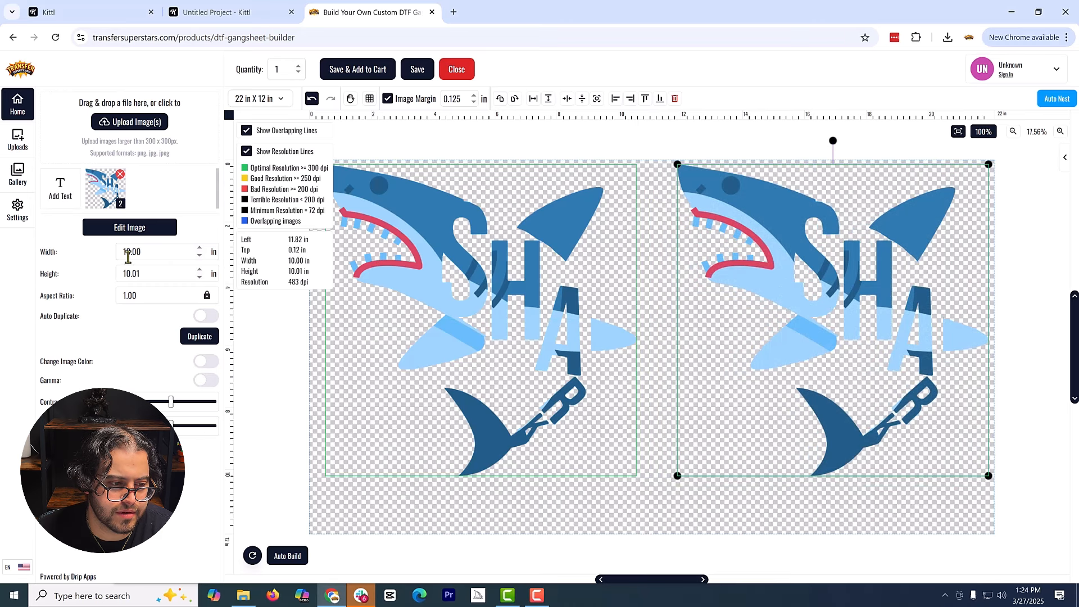
- Set both shark copies to a width of 11 in and arrange them side by side without overlap on the sheet
double_click(131, 253)
type("11")
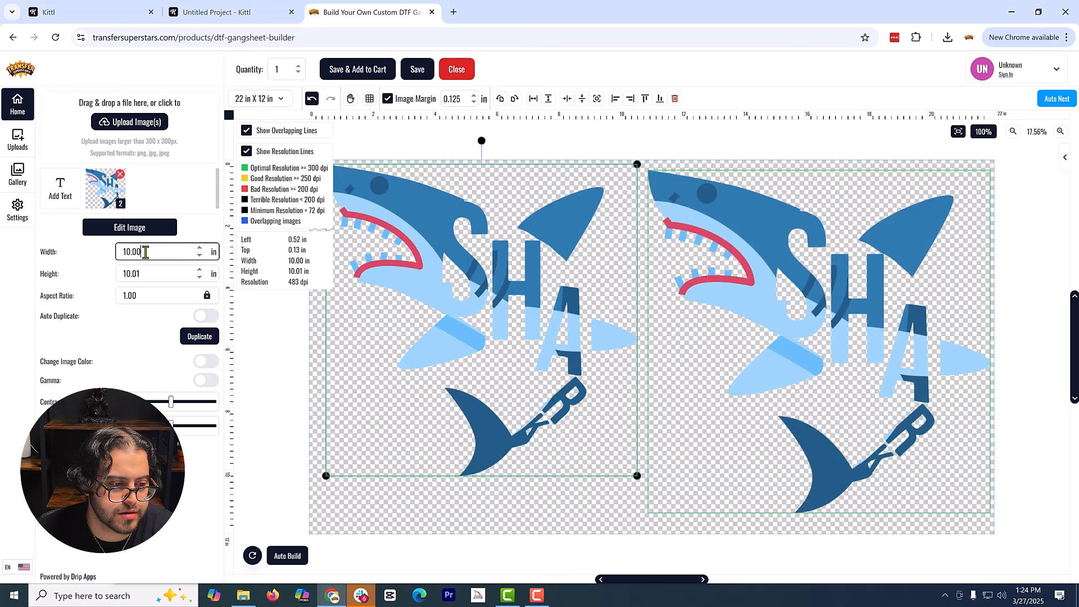
double_click(146, 252)
type("11")
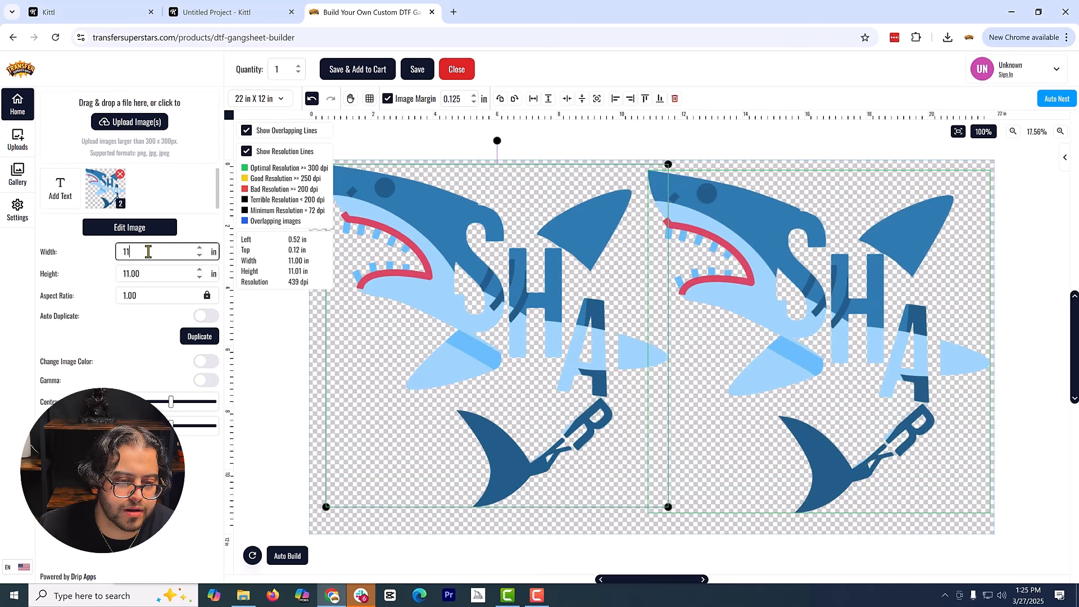
left_click_drag(449, 269, 436, 270)
left_click_drag(598, 304, 600, 302)
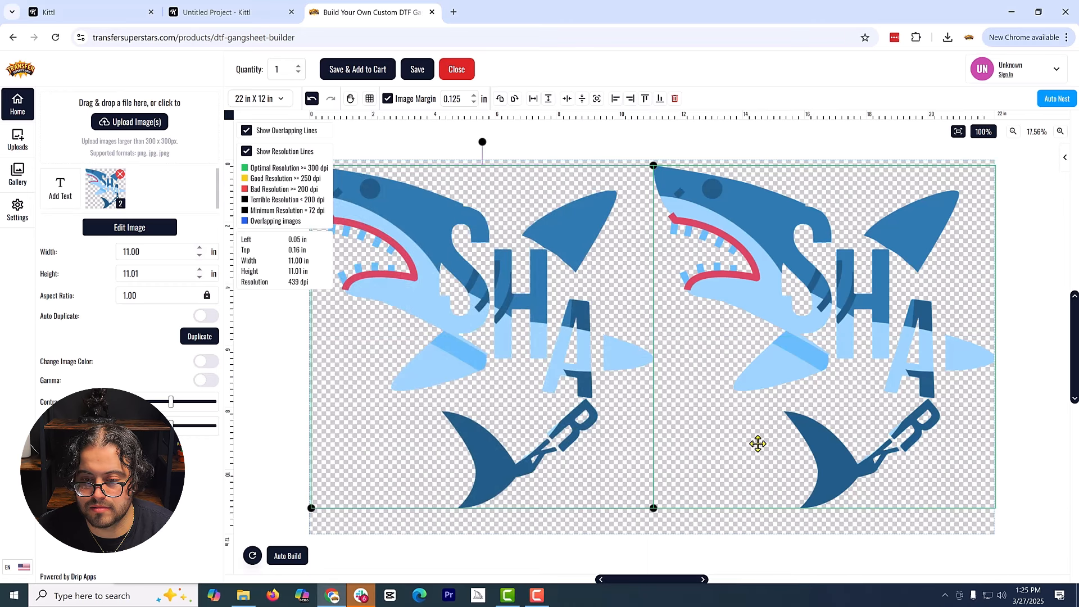
- Start saving the gang sheet with its two shark designs and adding it to the cart
left_click(1024, 471)
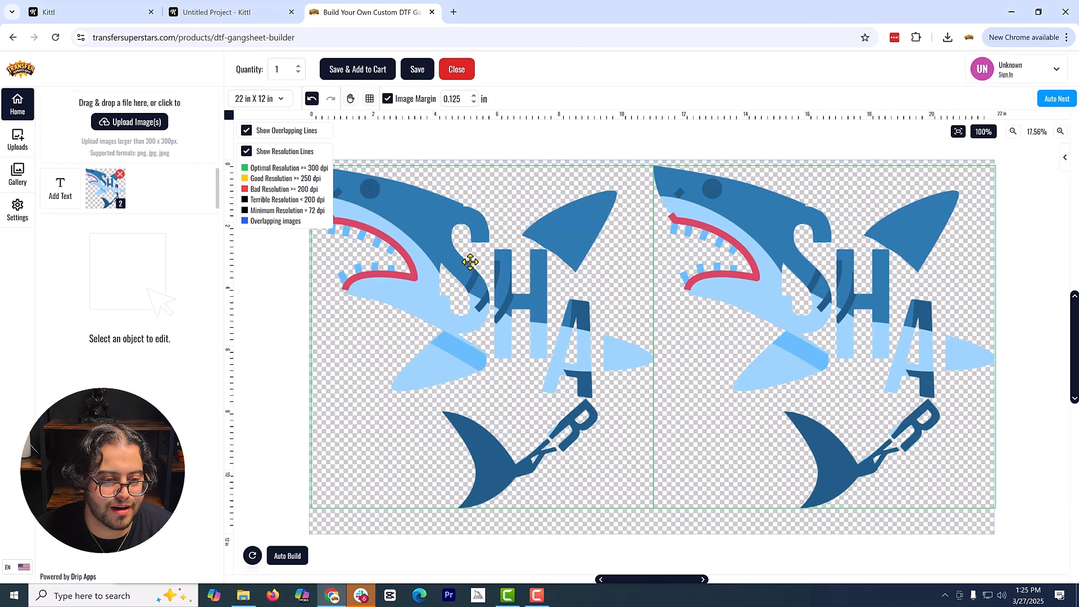
left_click(470, 261)
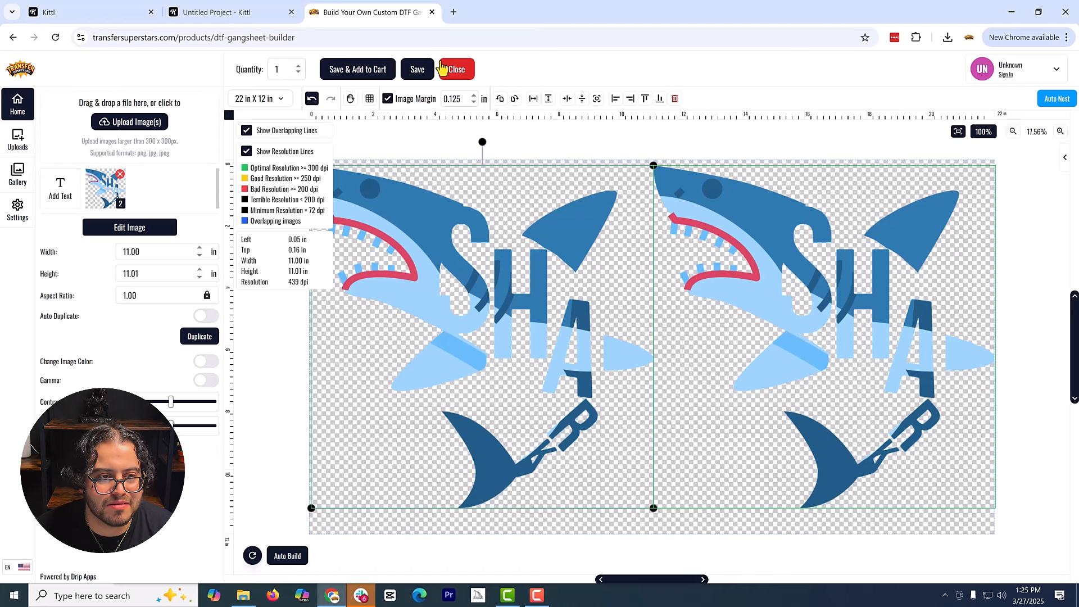
left_click(358, 69)
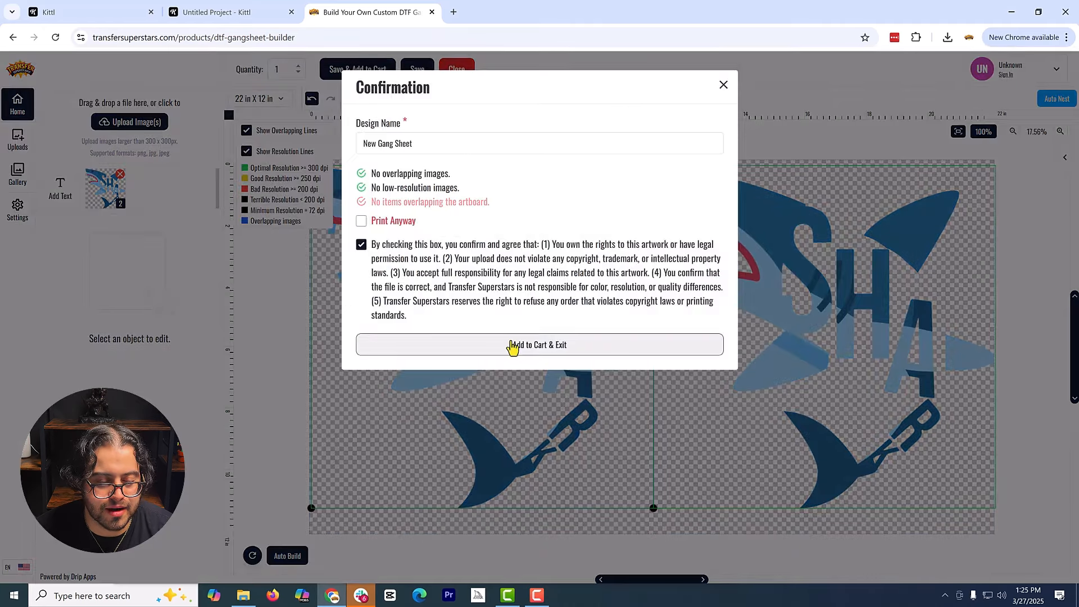